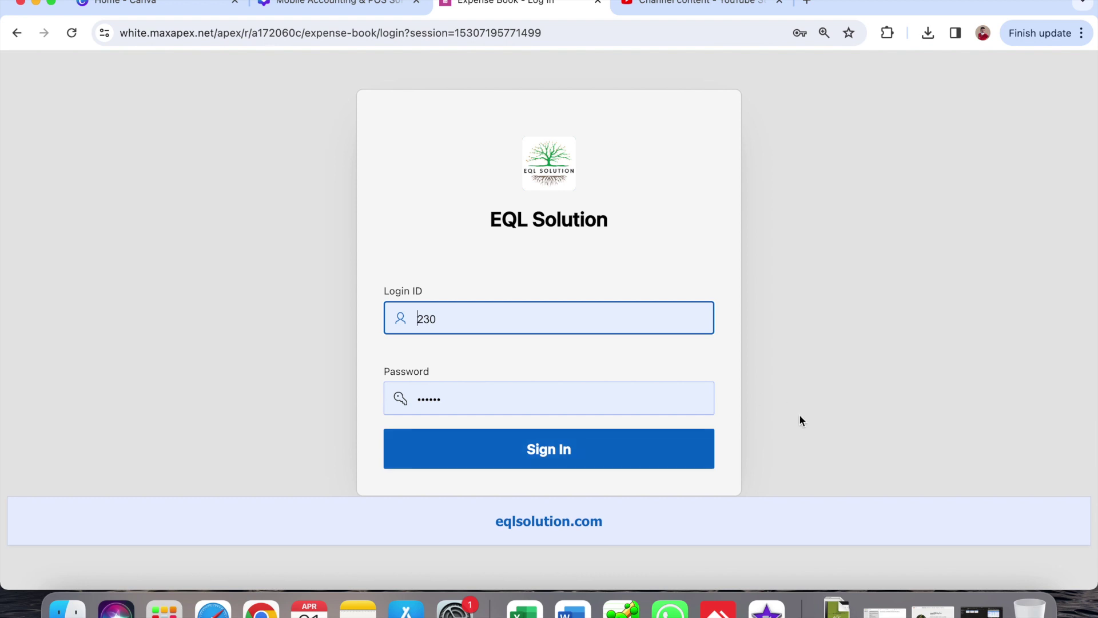
# - Sign in to the EQL Solution app with the Login ID and password
pyautogui.click(475, 461)
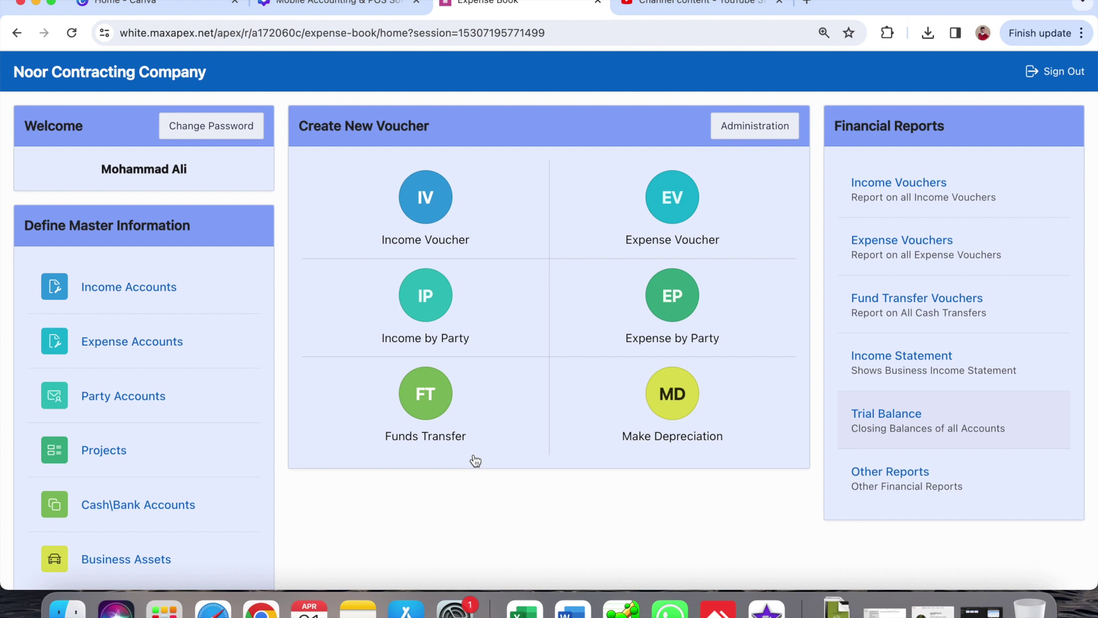
# - Go to Party Accounts under Define Master Information
pyautogui.click(195, 391)
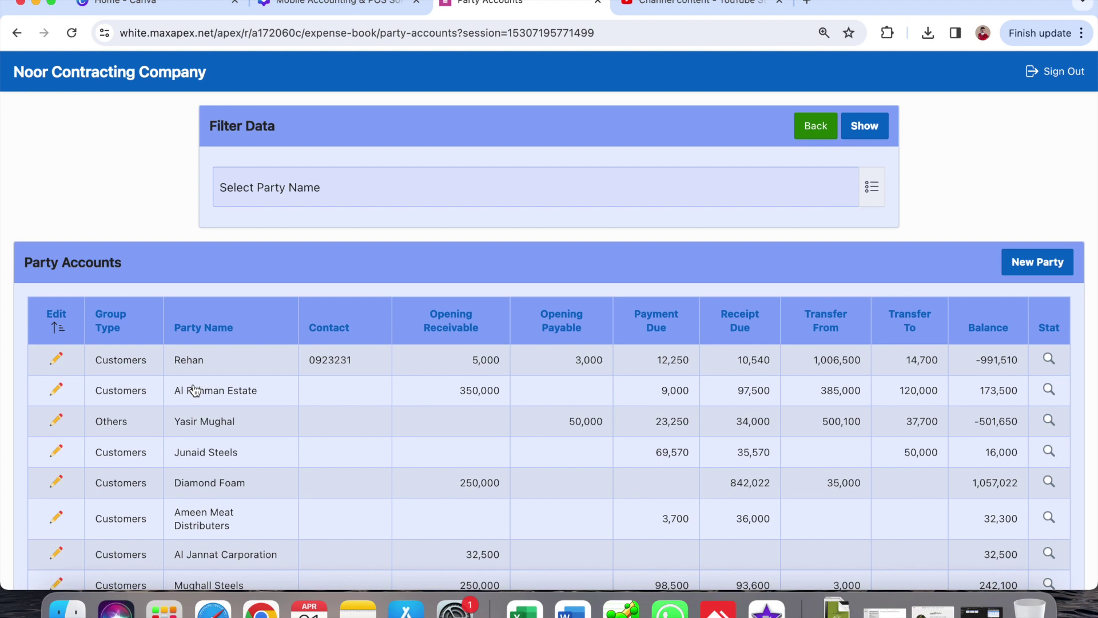
# - Look over the Party Accounts table, then start a new party
pyautogui.scroll(-6, 195, 391)
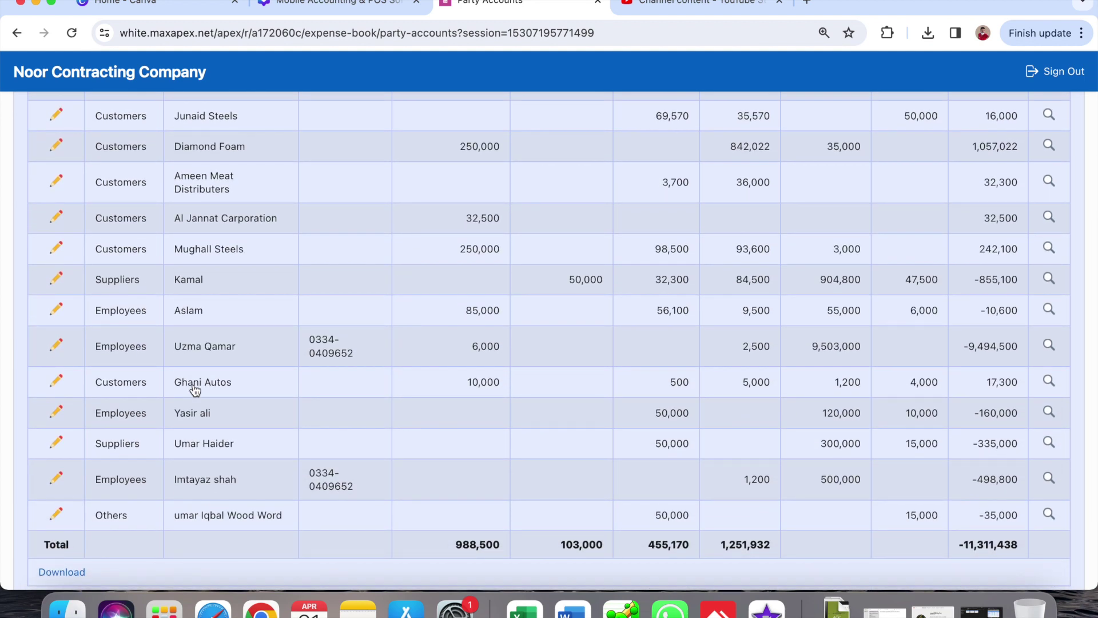
pyautogui.scroll(5, 195, 391)
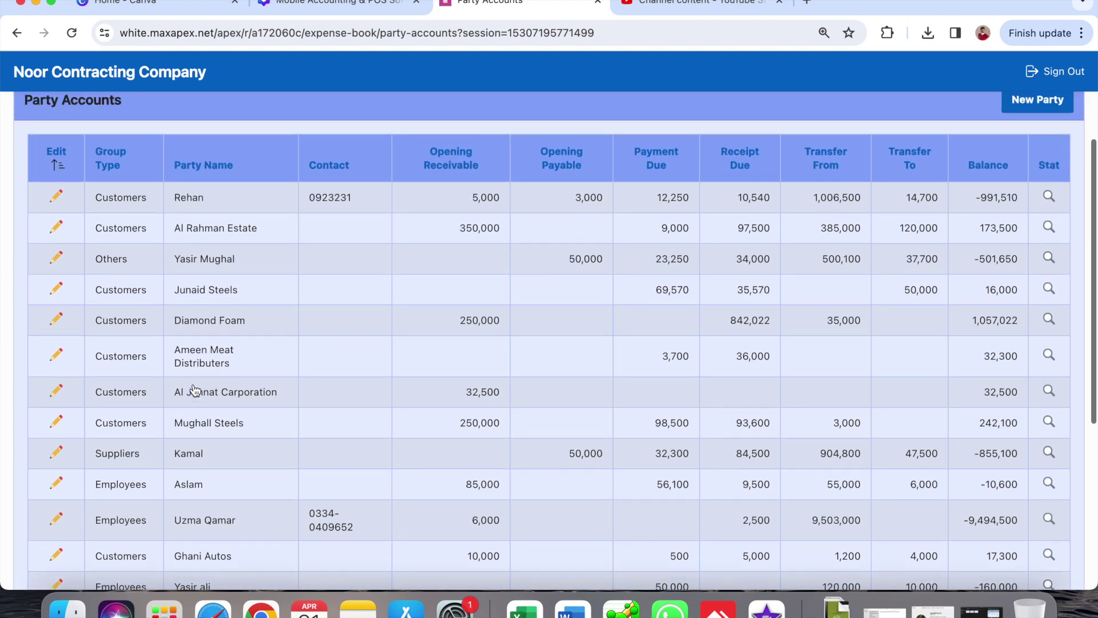
pyautogui.scroll(2, 195, 390)
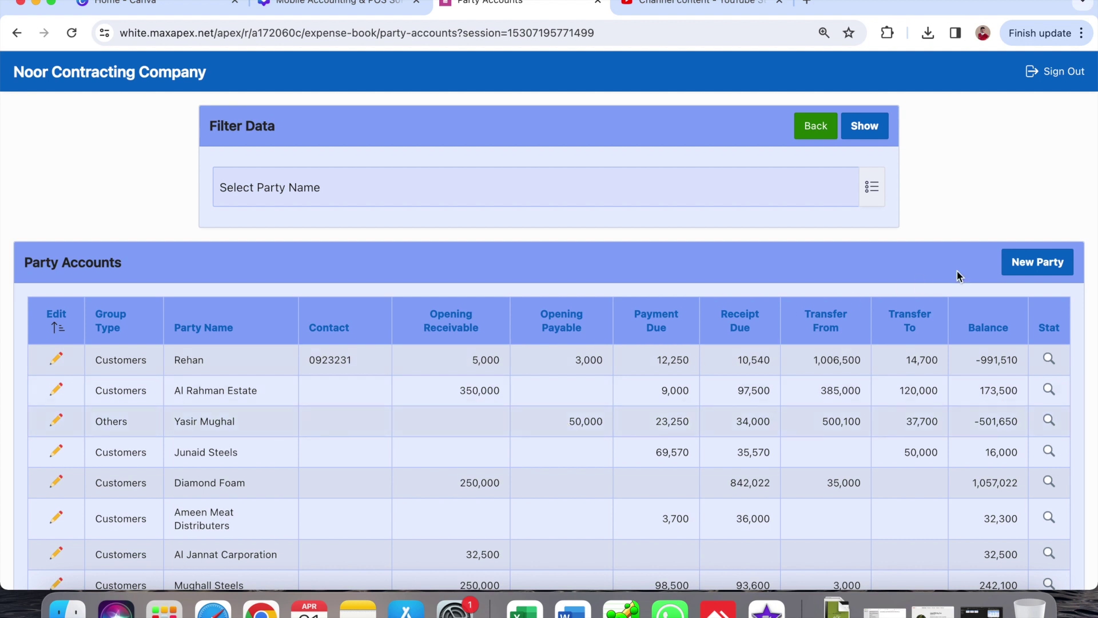
pyautogui.click(1049, 269)
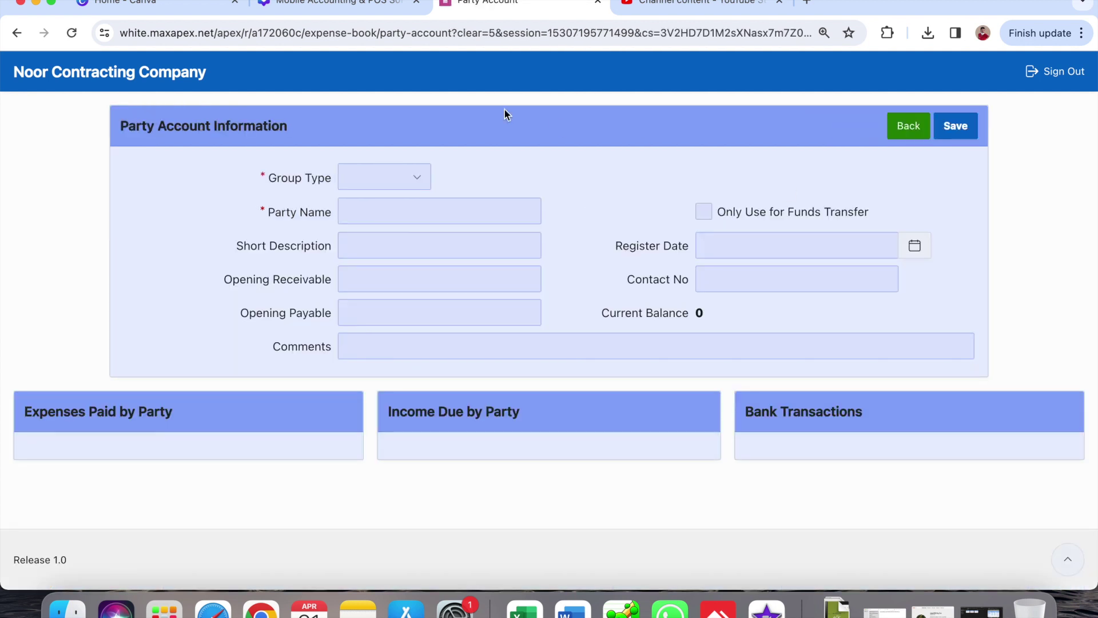
# - Save a new Others-group party with only the party's name filled in, then return to the list
pyautogui.click(360, 184)
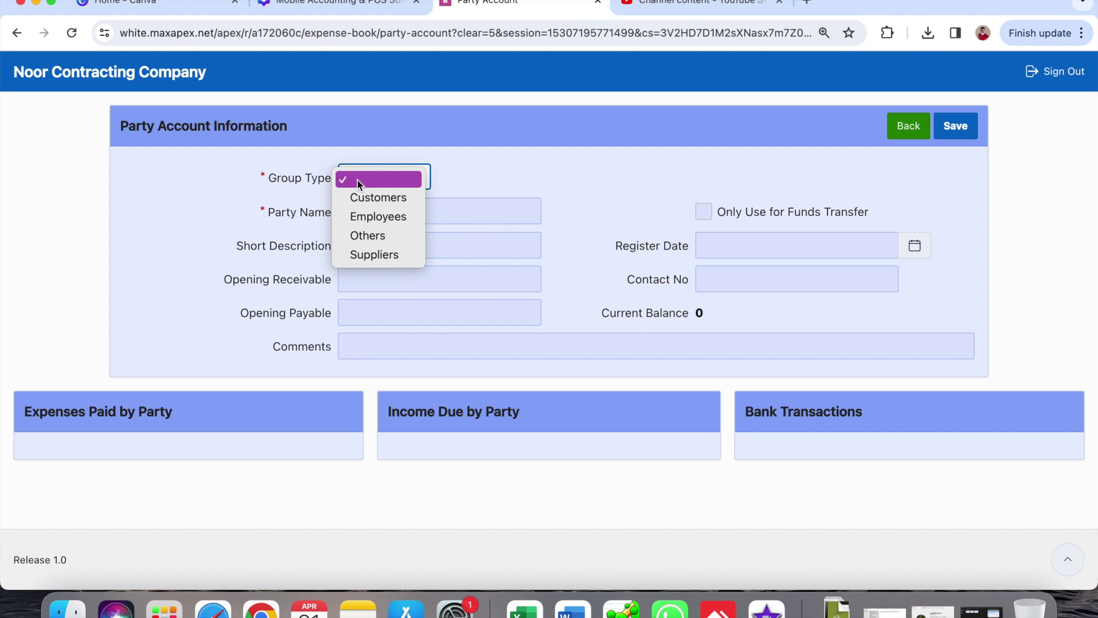
pyautogui.click(394, 234)
pyautogui.click(410, 219)
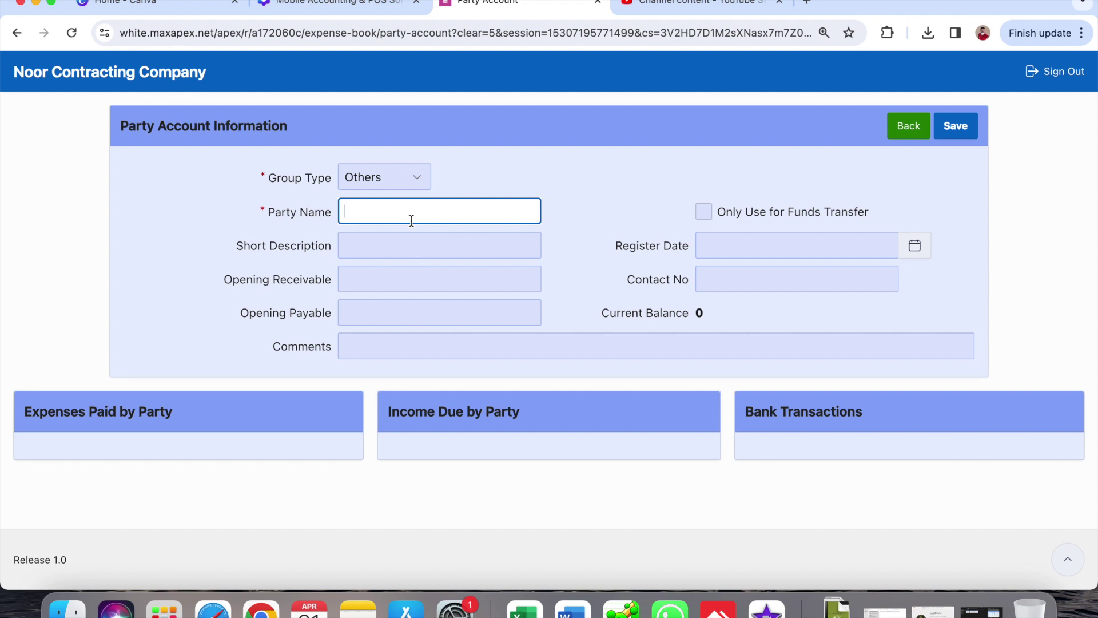
pyautogui.click(402, 283)
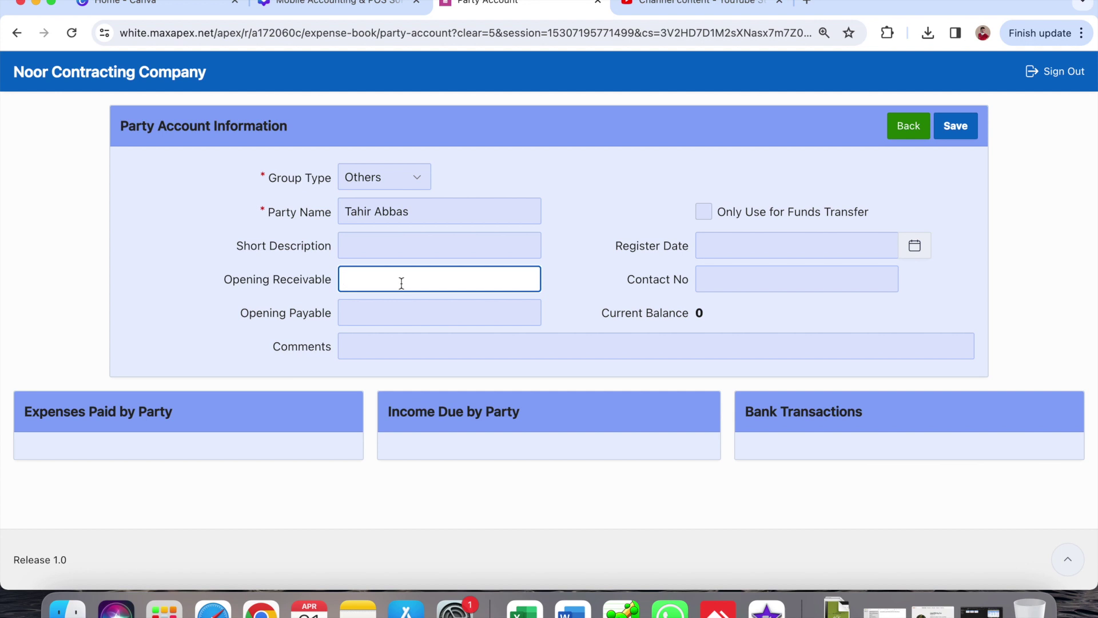
pyautogui.click(378, 324)
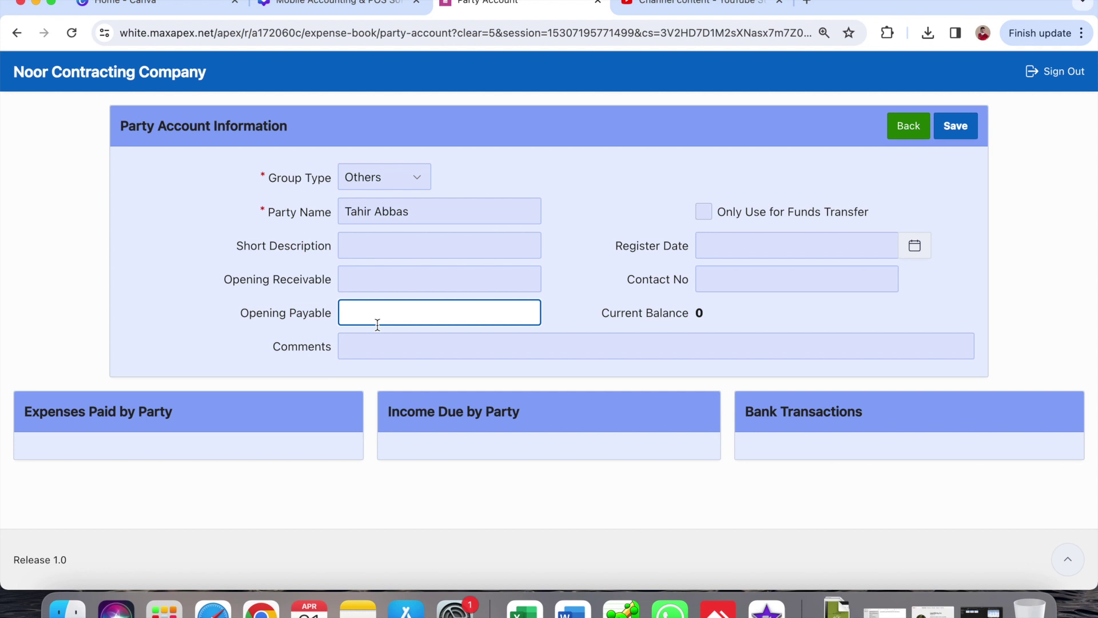
pyautogui.click(753, 275)
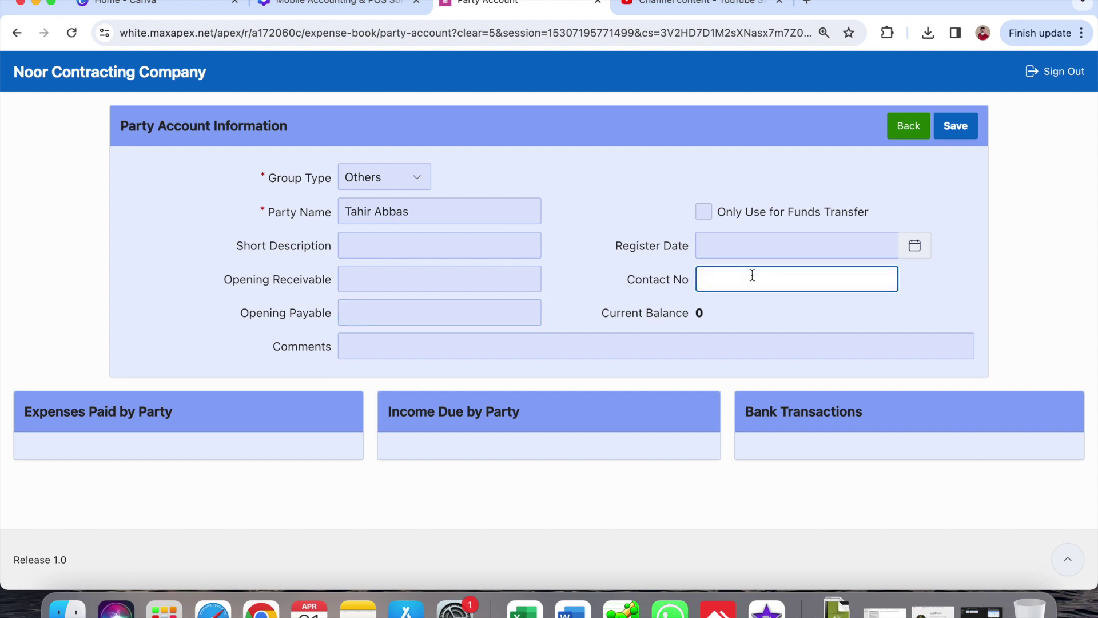
pyautogui.click(954, 128)
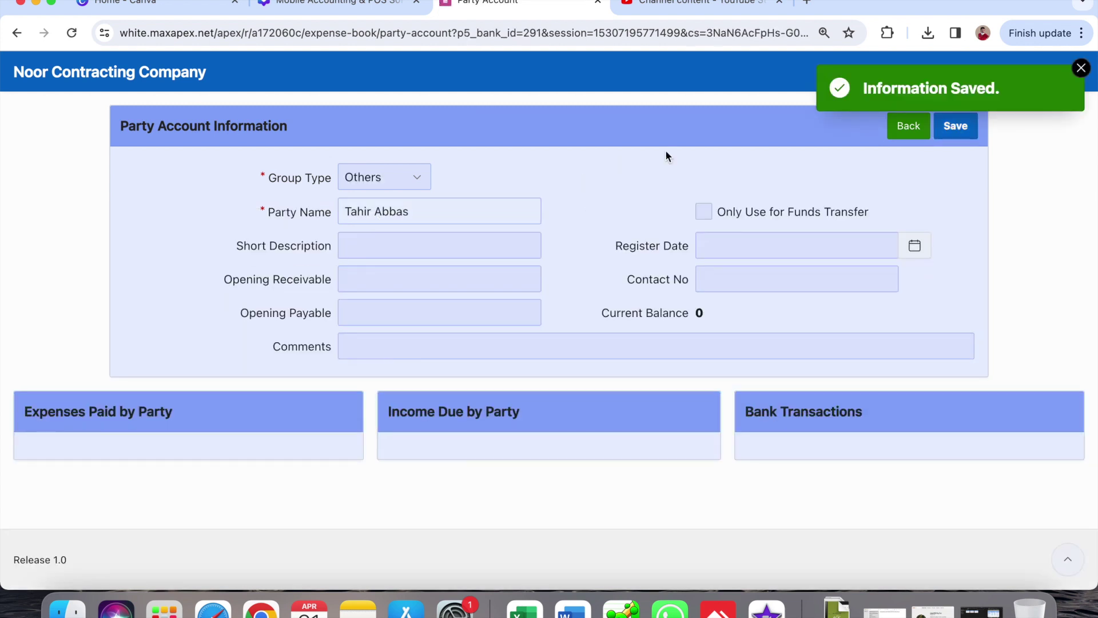
pyautogui.click(913, 129)
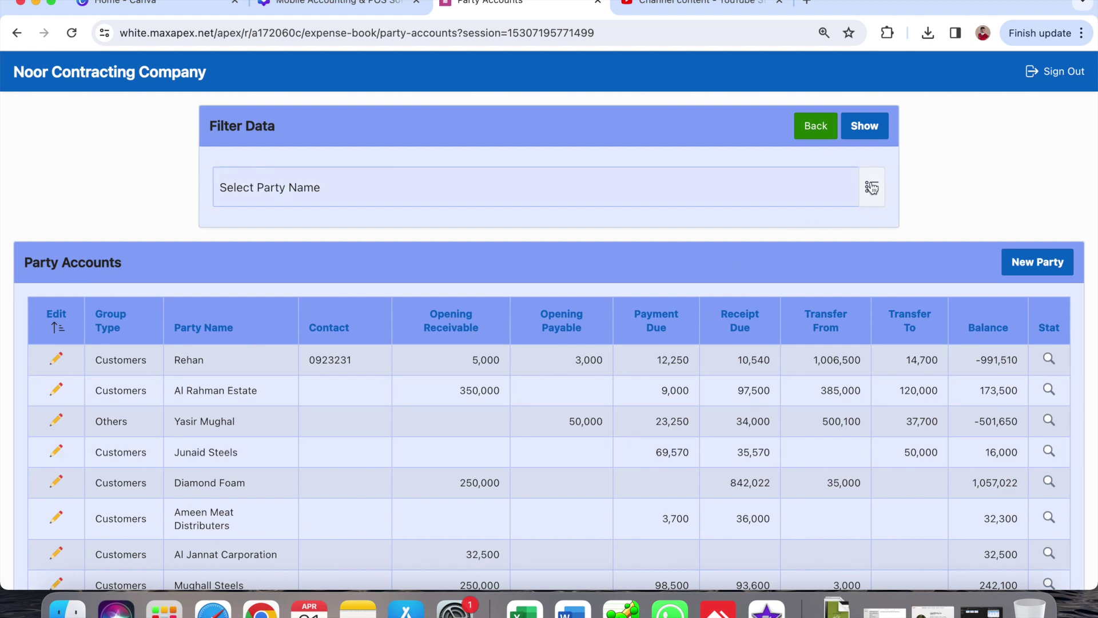
# - Filter Party Accounts to the new party to confirm its zero balance, then return home
pyautogui.click(872, 188)
pyautogui.write('t')
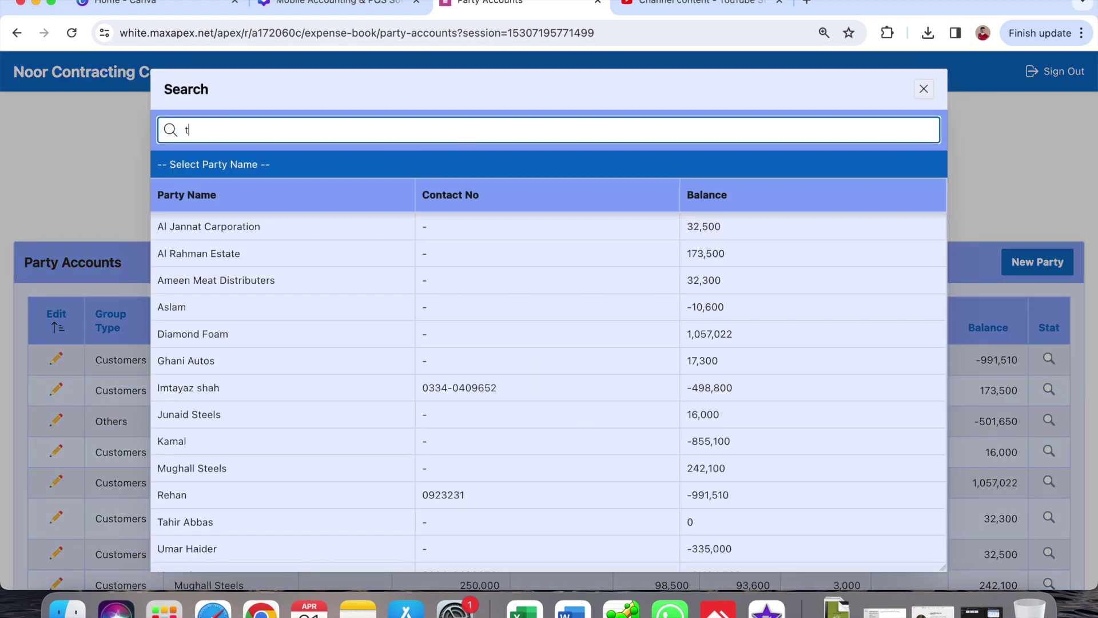
pyautogui.write('a')
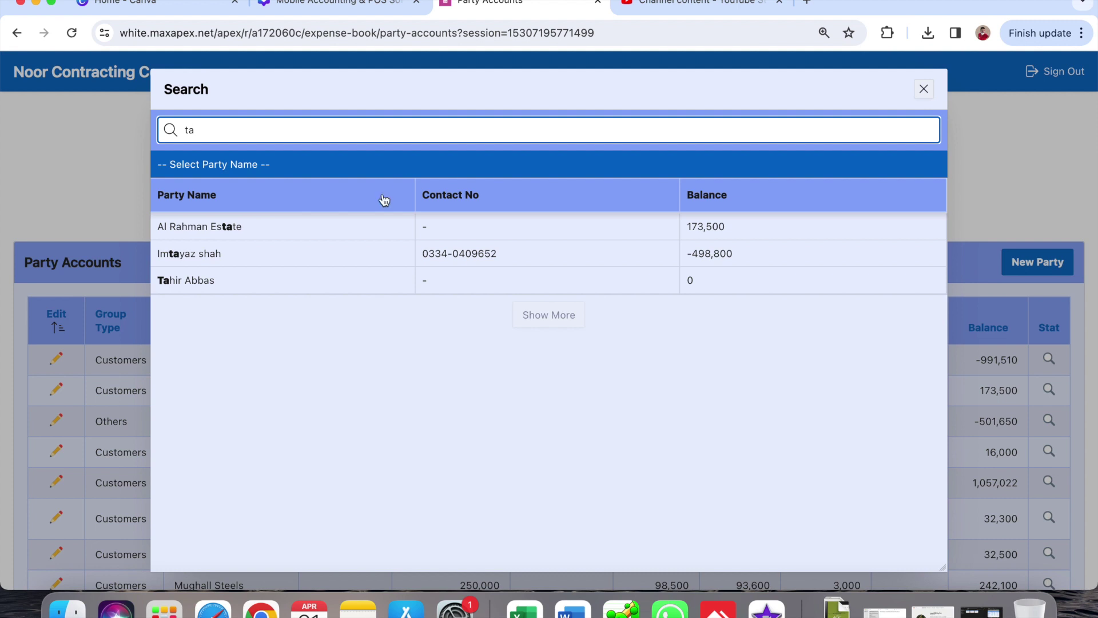
pyautogui.click(191, 280)
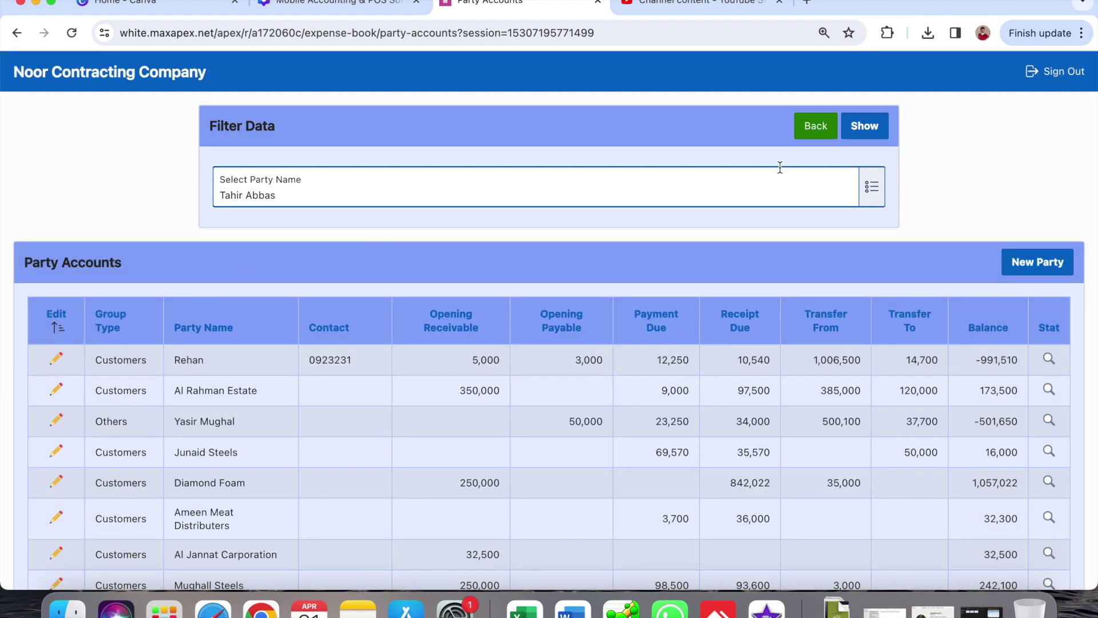
pyautogui.click(864, 126)
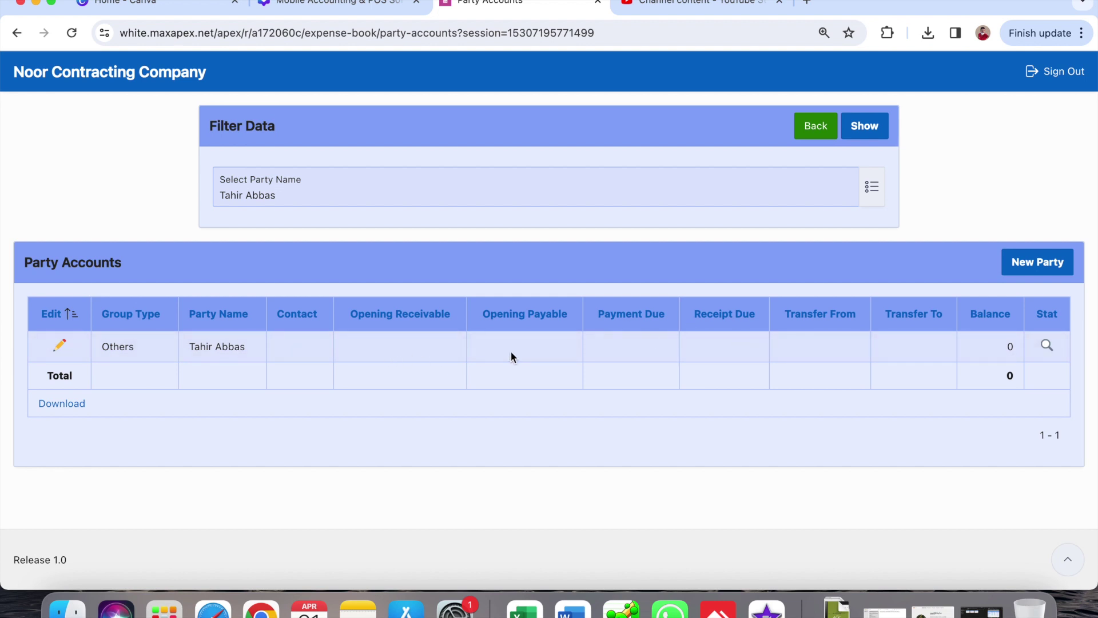
pyautogui.scroll(5, 621, 334)
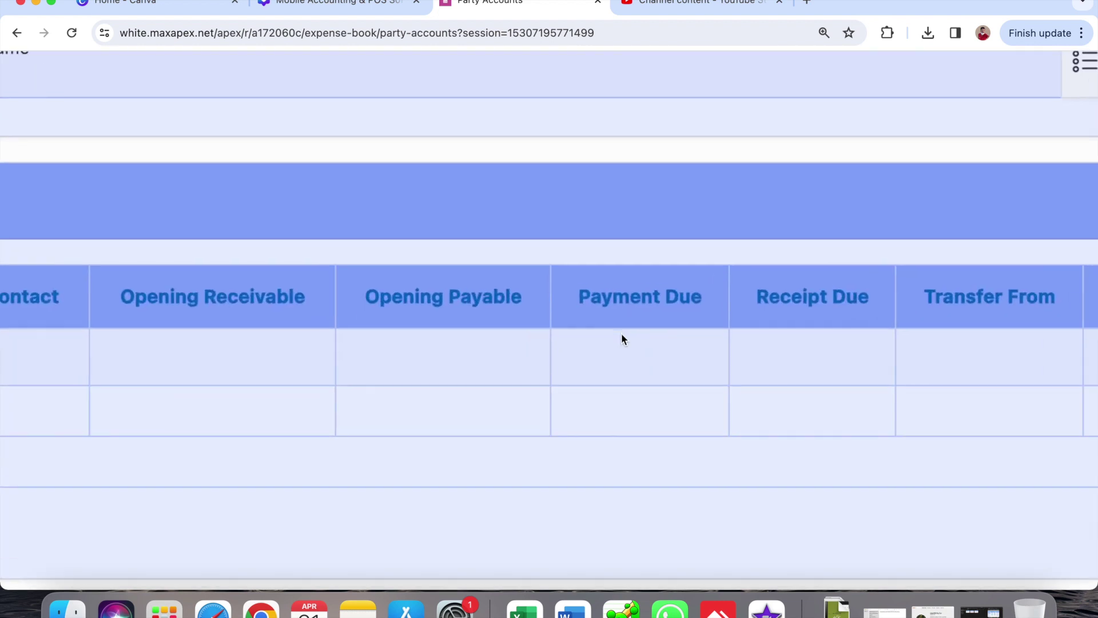
pyautogui.scroll(-5, 622, 337)
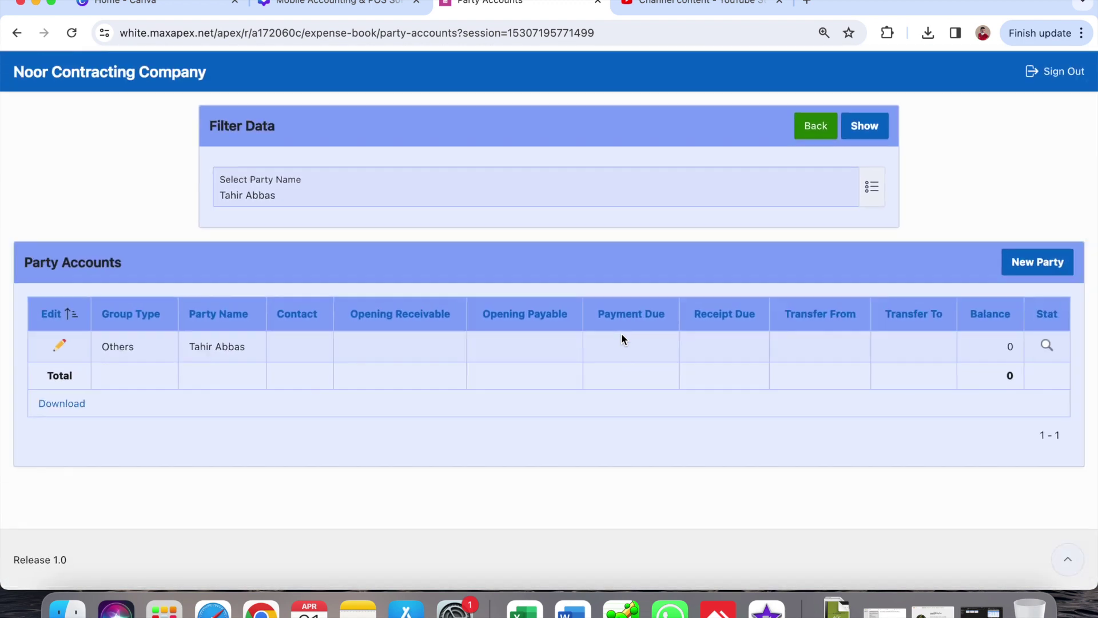
pyautogui.click(816, 130)
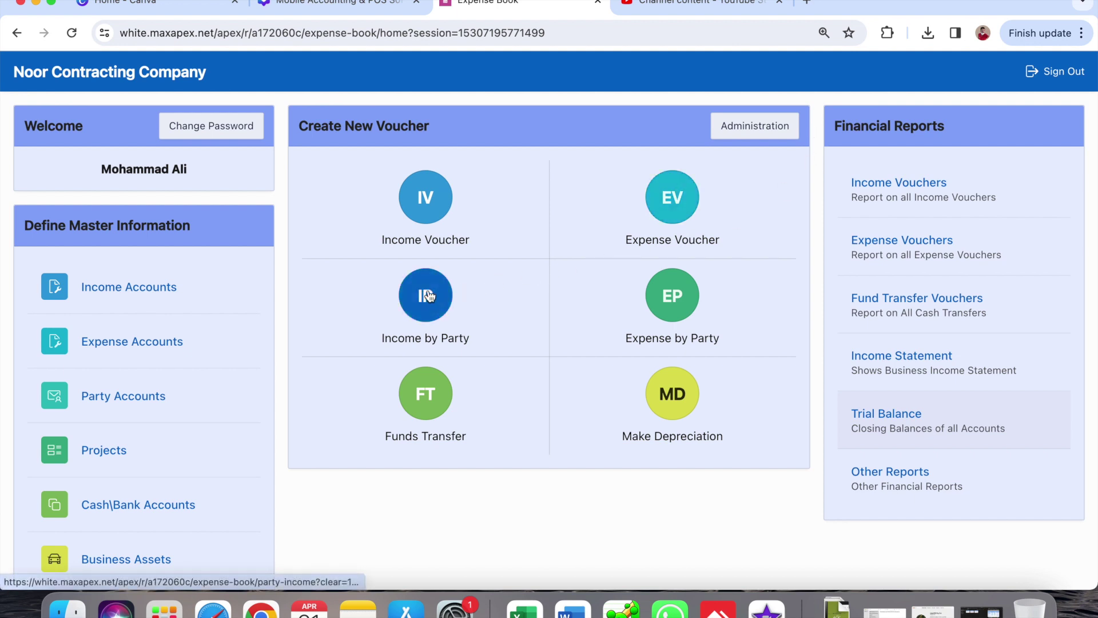
# - Start an Income by Party voucher for Other Income with the comment 'scrape sole.'
pyautogui.click(458, 300)
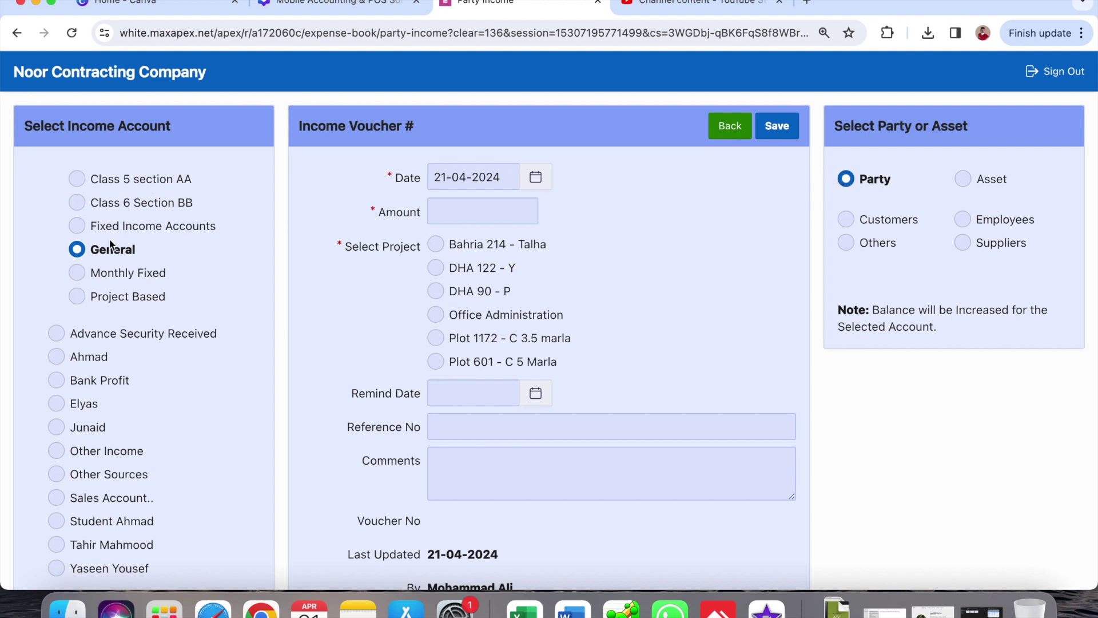
pyautogui.click(116, 458)
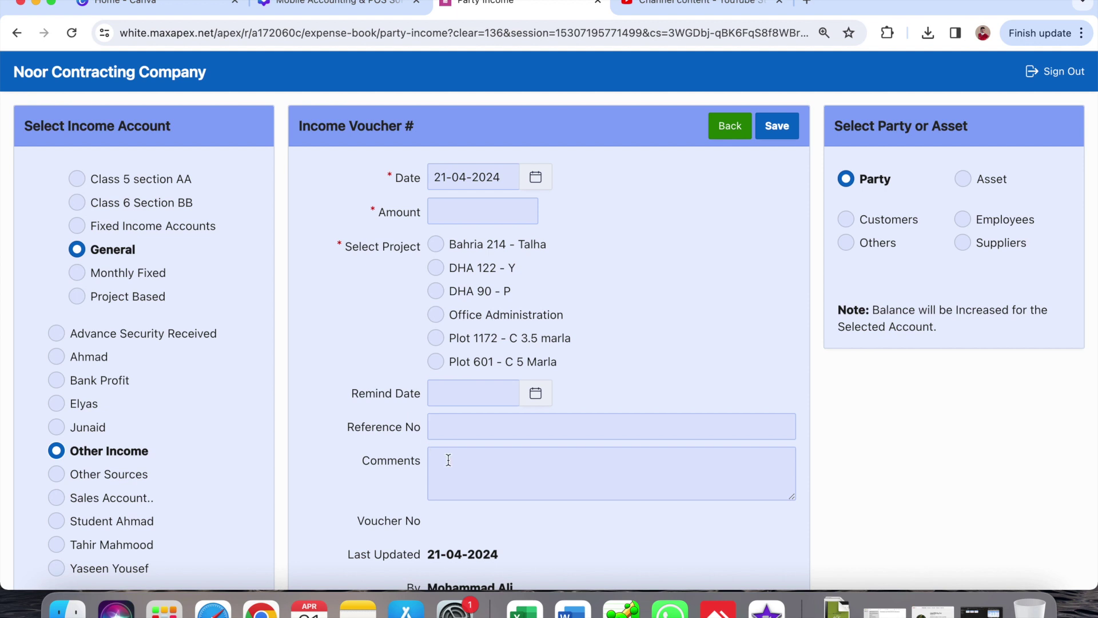
pyautogui.click(477, 491)
pyautogui.write('scrape ')
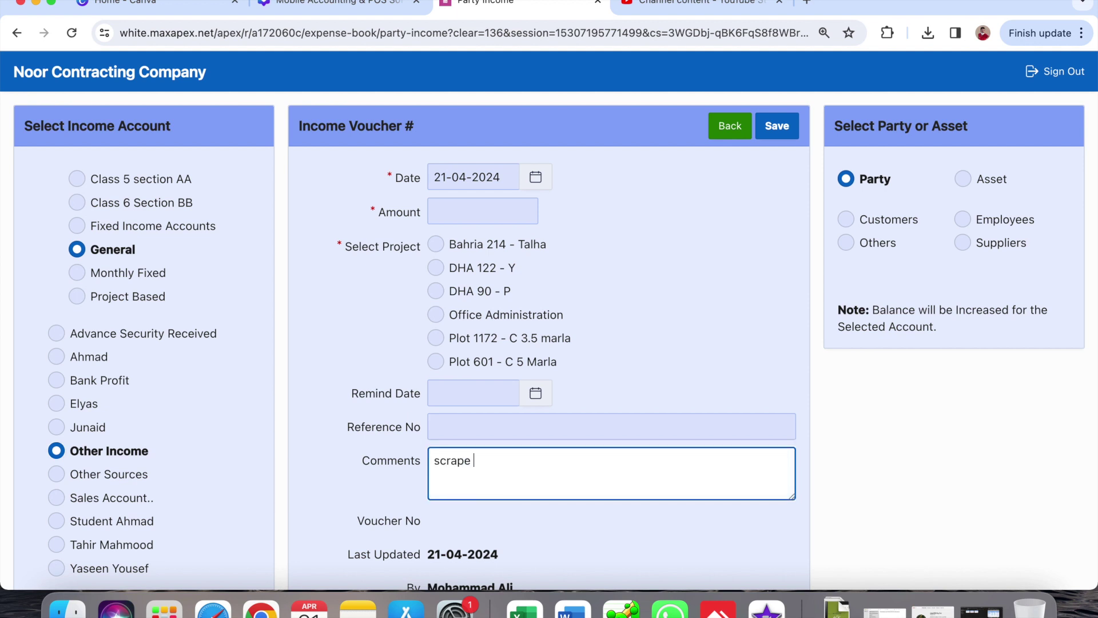
pyautogui.write('sole.')
# - Assign project DHA 90 - P, amount 55000 and voucher date 20-04-2024
pyautogui.click(478, 291)
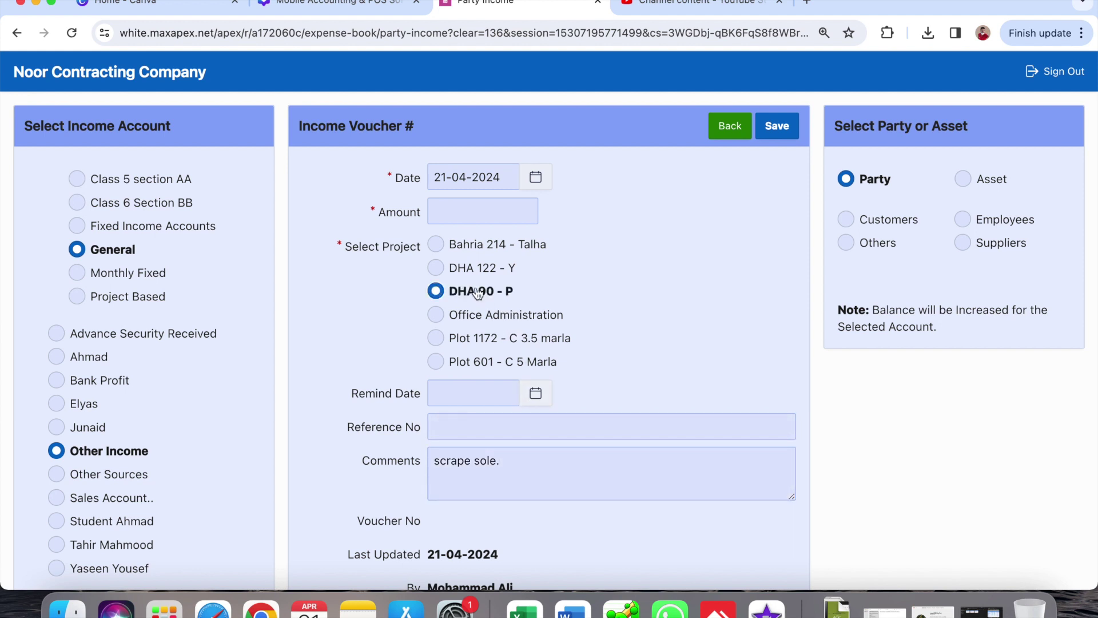
pyautogui.click(469, 209)
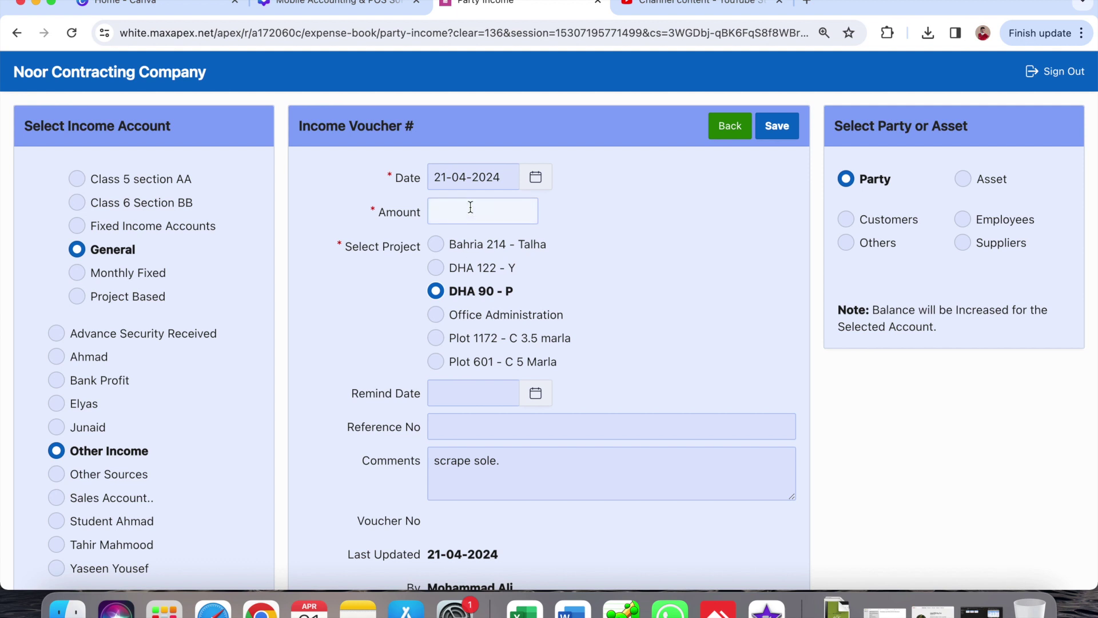
pyautogui.write('55000')
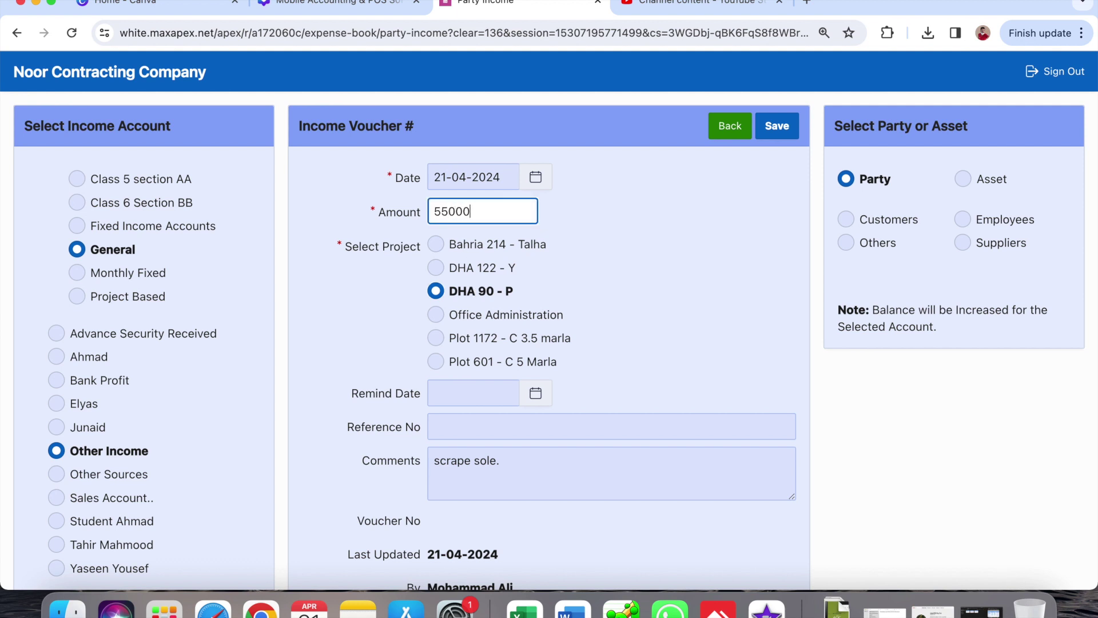
pyautogui.click(538, 178)
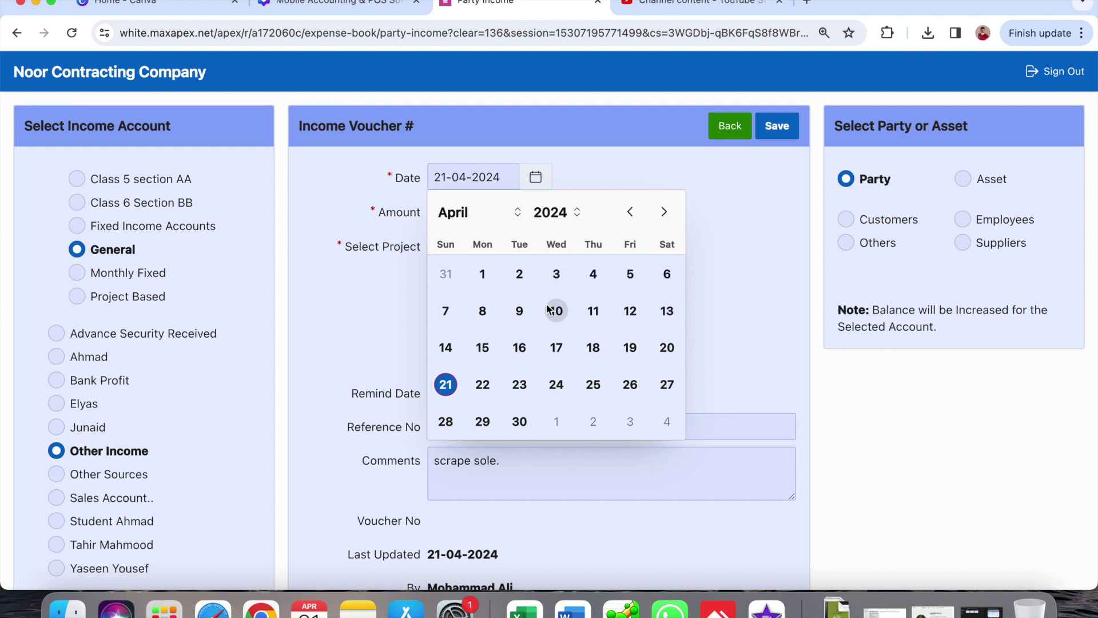
pyautogui.click(667, 348)
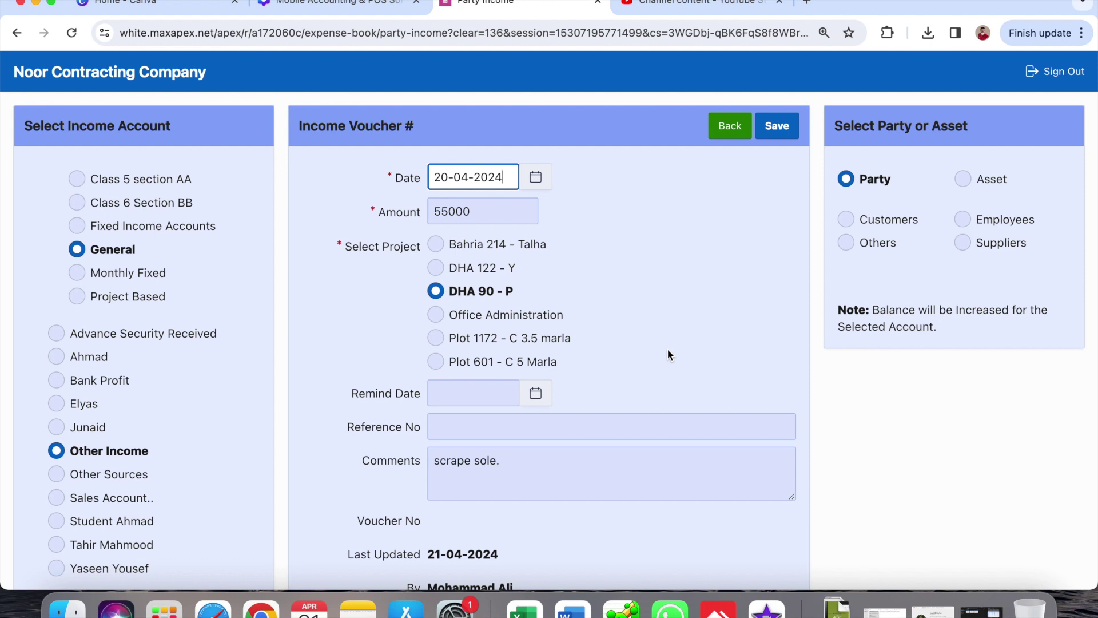
pyautogui.click(488, 392)
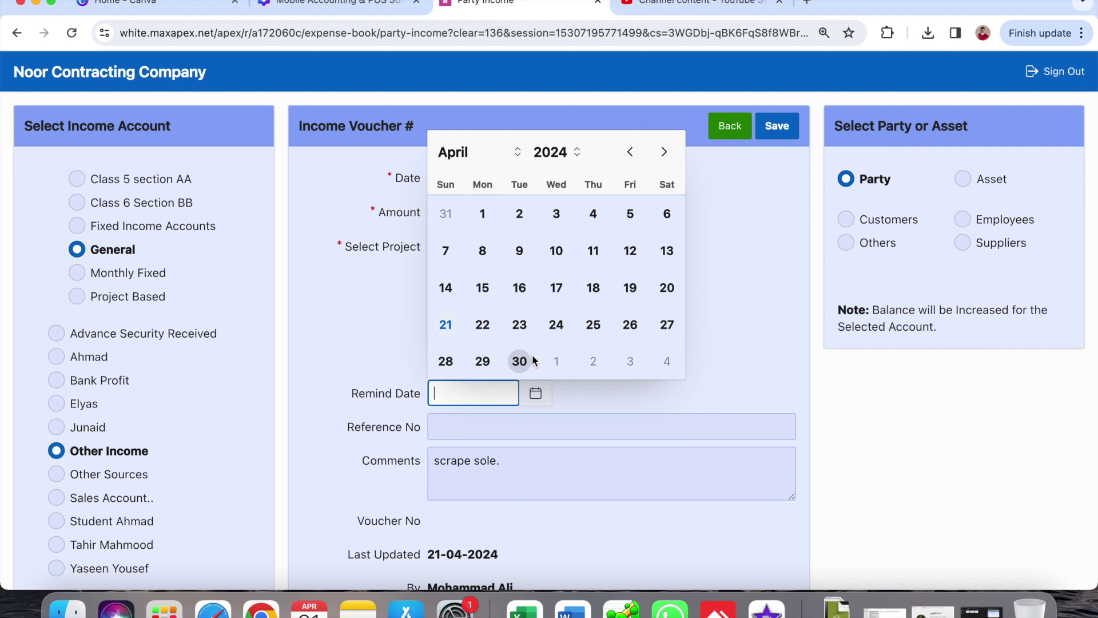
# - Set the reminder date to 02-05-2024 and assign the first party in the Others group
pyautogui.click(663, 156)
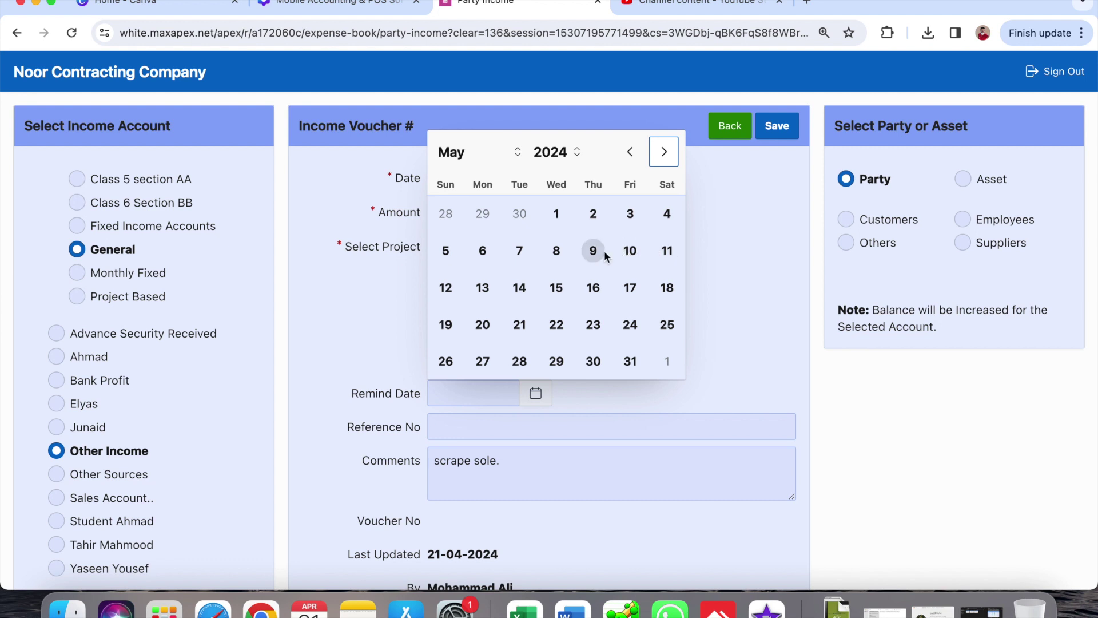
pyautogui.click(593, 214)
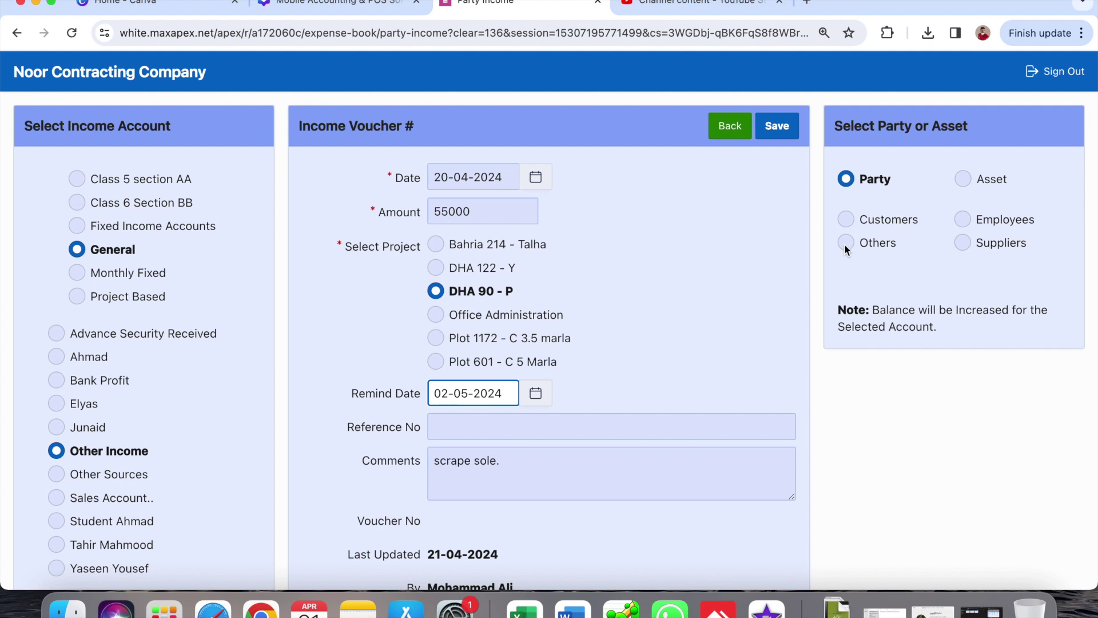
pyautogui.click(845, 244)
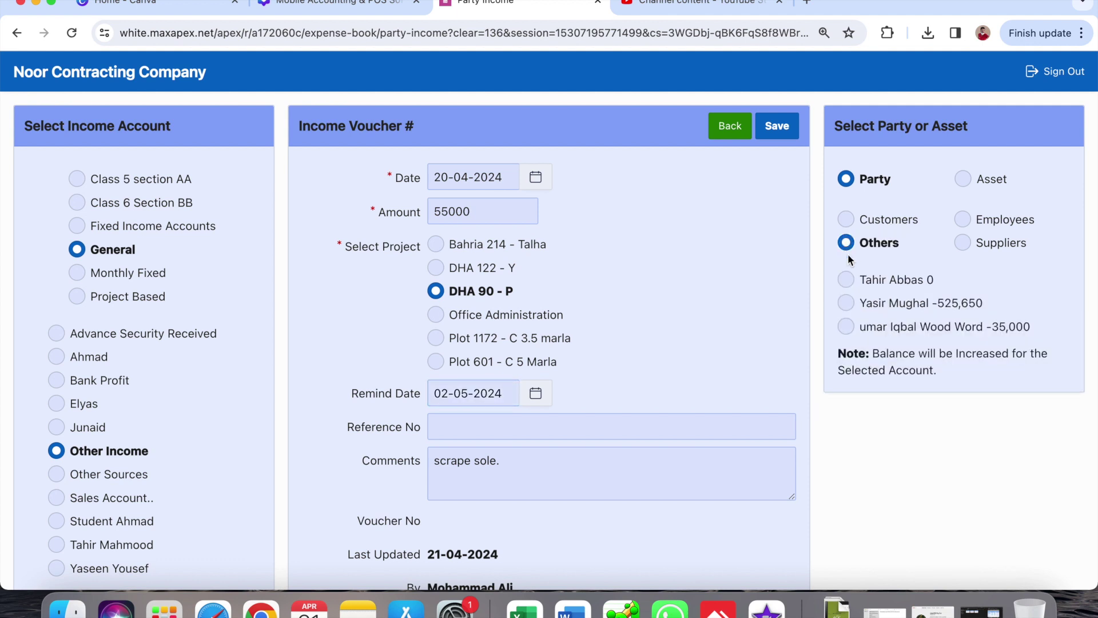
pyautogui.click(847, 281)
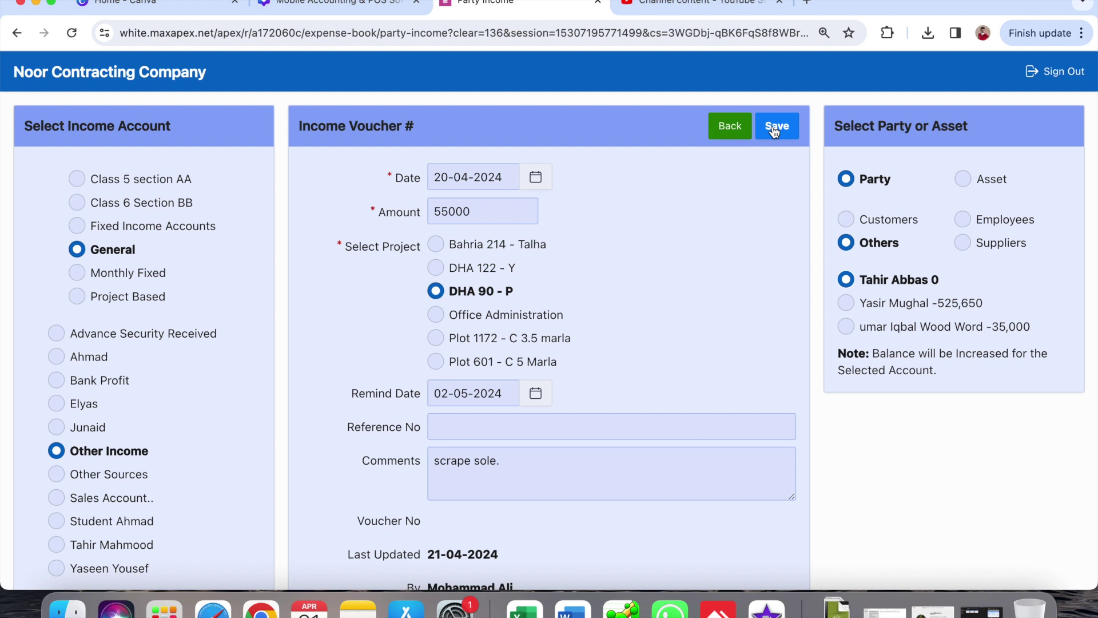
# - Save the income voucher as #167 and return to the home dashboard
pyautogui.click(776, 129)
pyautogui.click(777, 127)
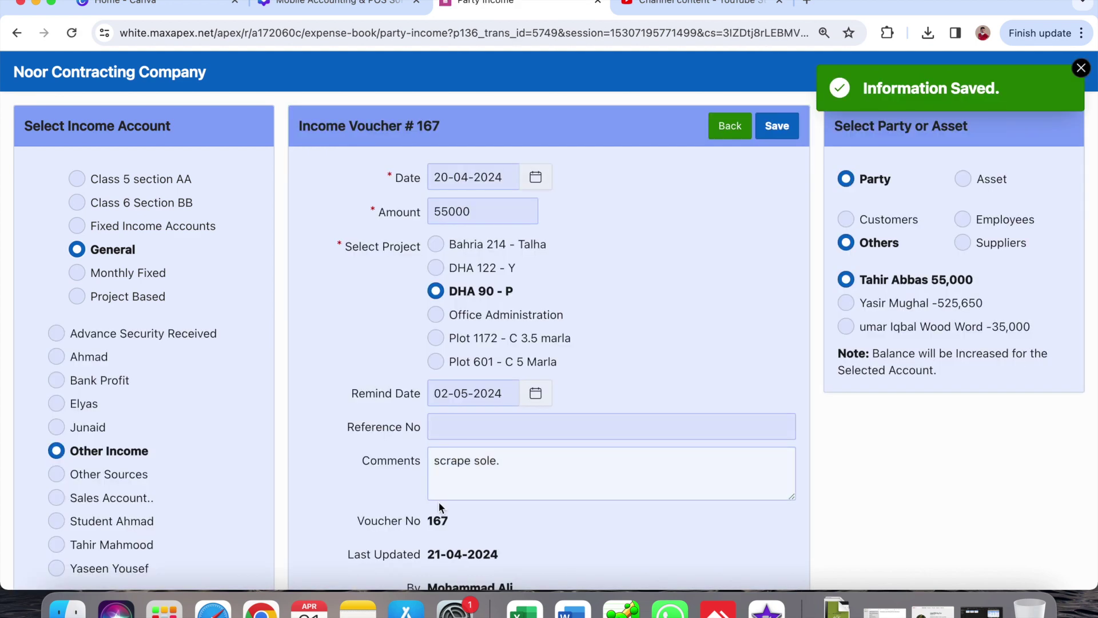
pyautogui.scroll(-5, 441, 530)
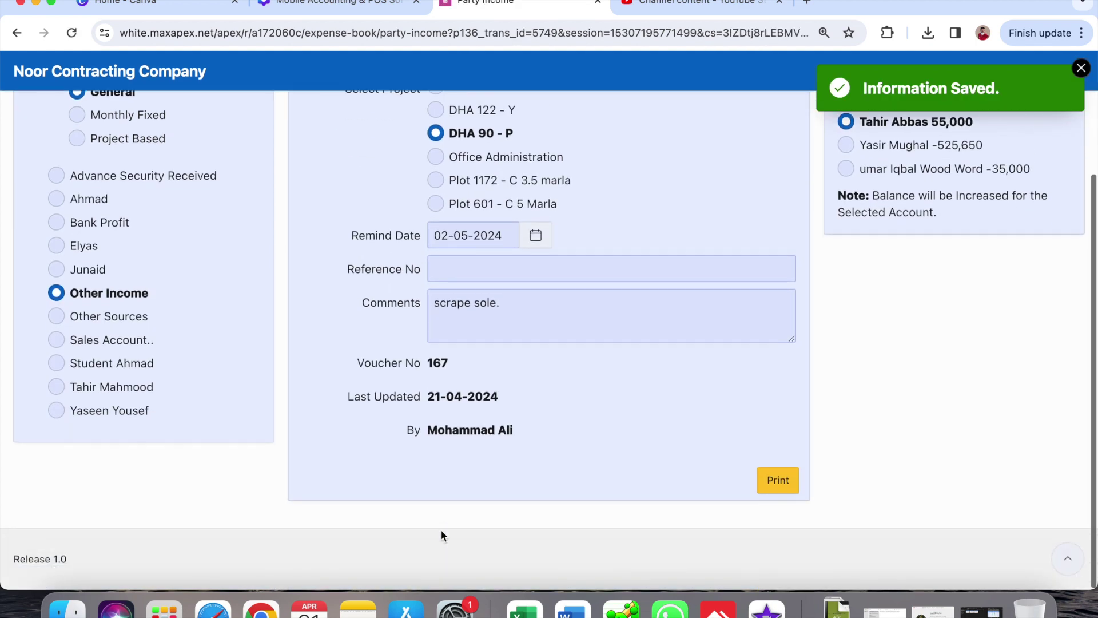
pyautogui.scroll(5, 808, 343)
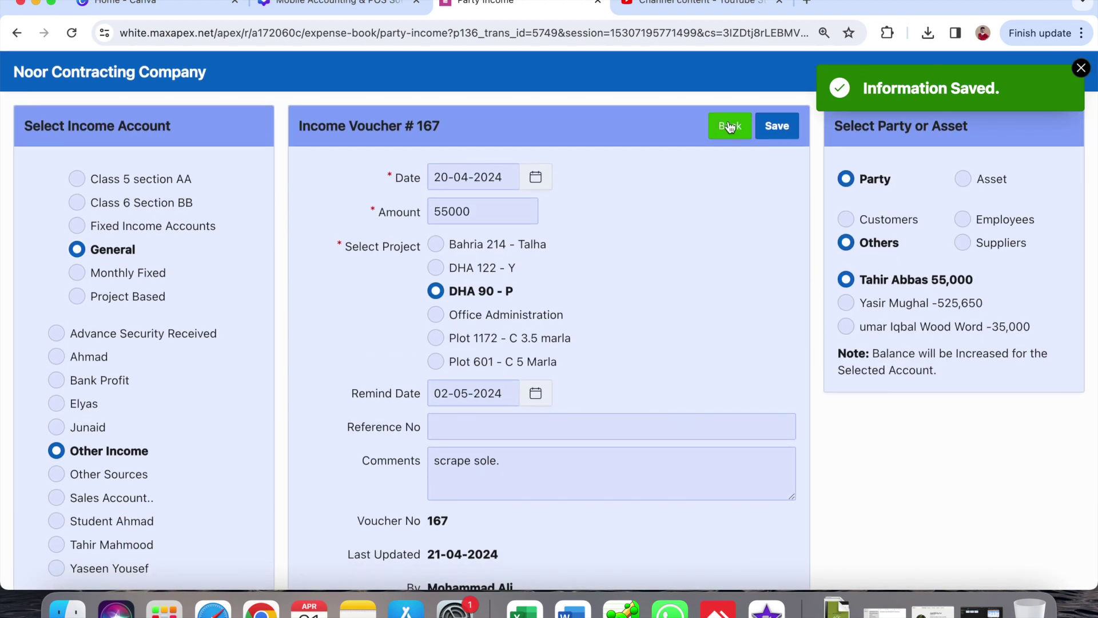
pyautogui.click(730, 127)
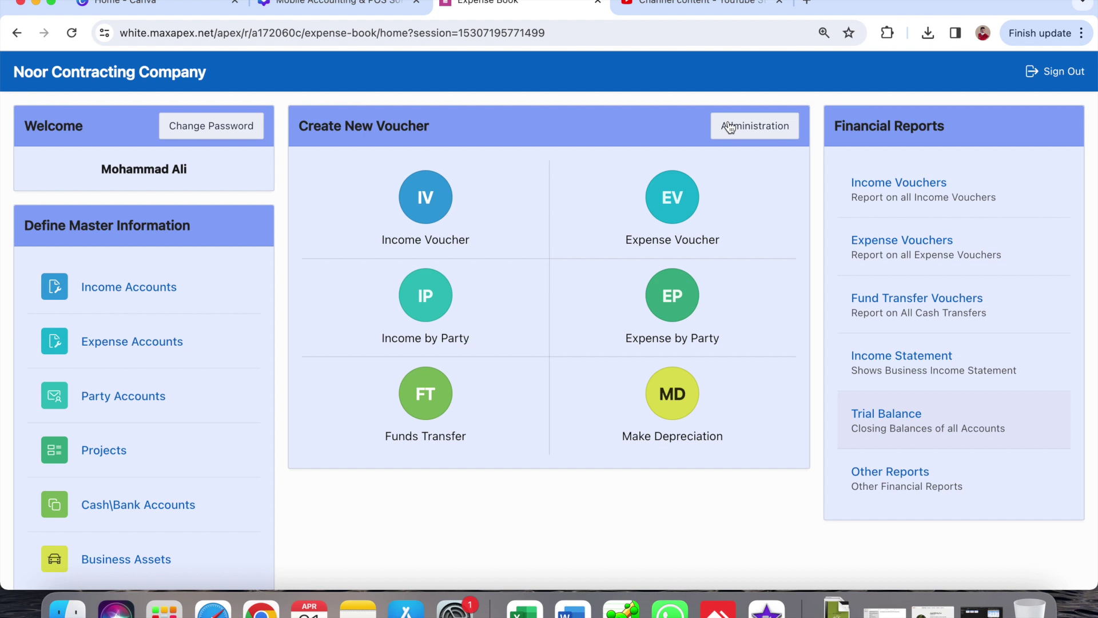
# - Confirm in Party Accounts that the Others party shows 55,000 Receipt Due and Balance
pyautogui.click(145, 396)
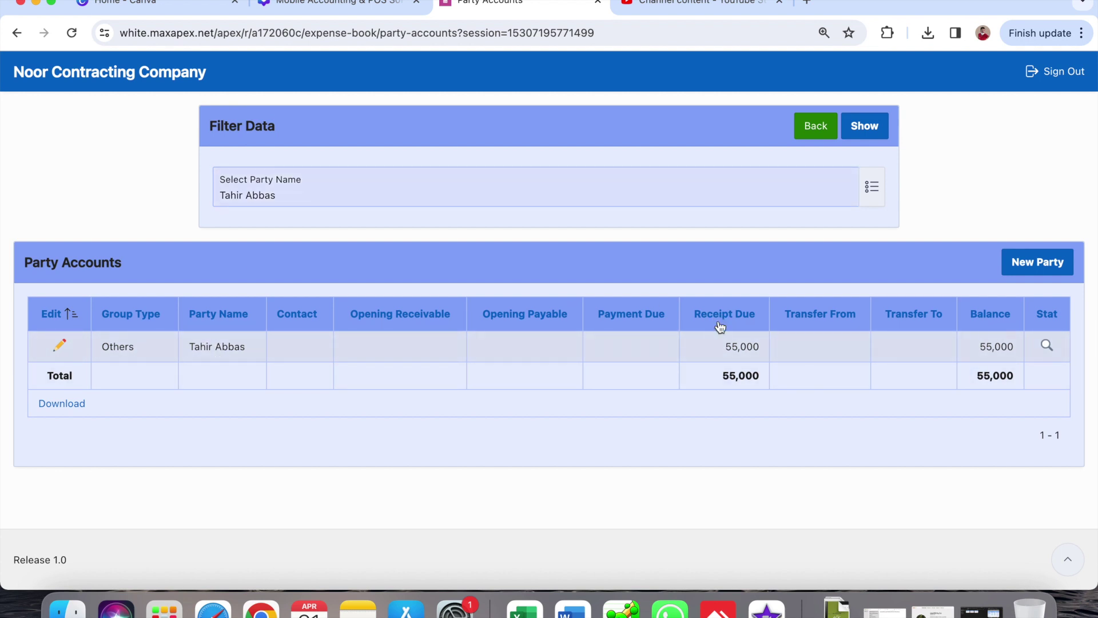
pyautogui.scroll(5, 720, 342)
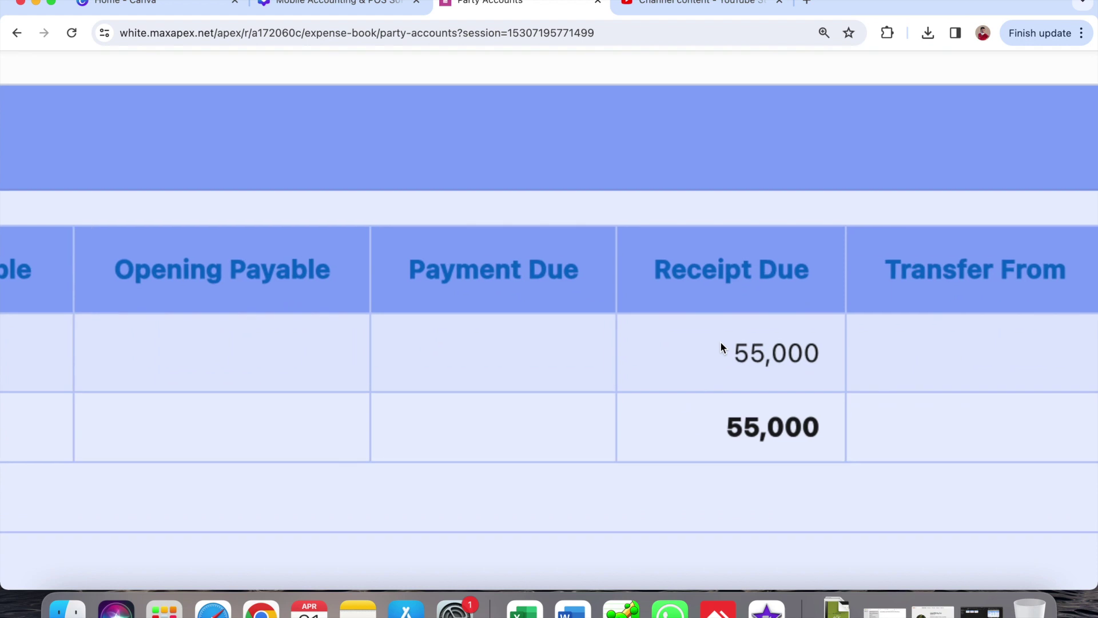
pyautogui.hscroll(10, 709, 353)
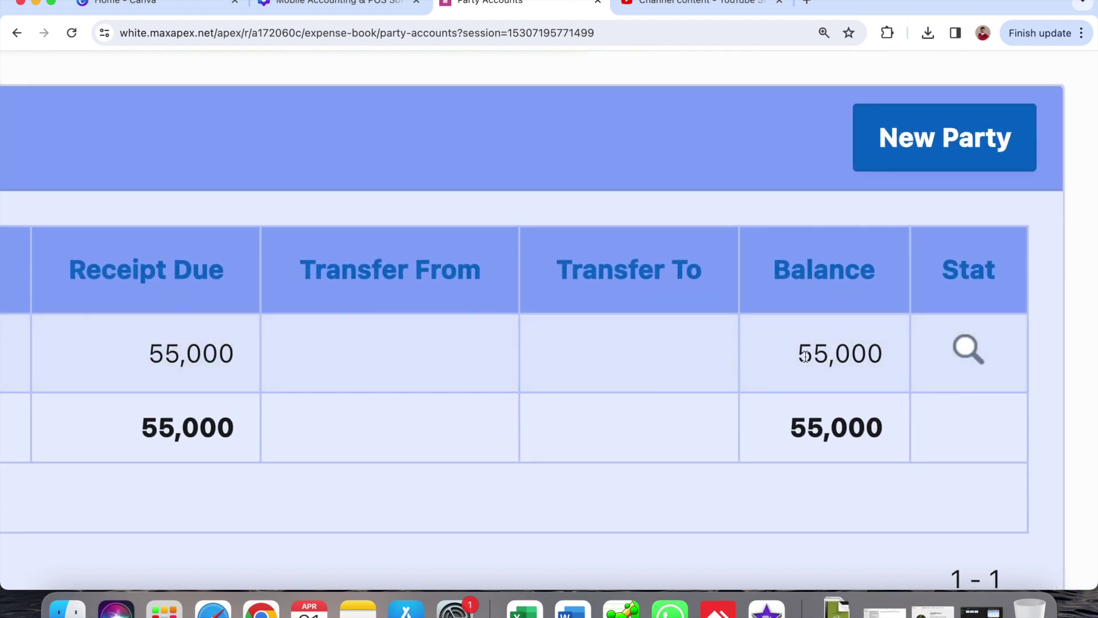
pyautogui.scroll(-5, 864, 354)
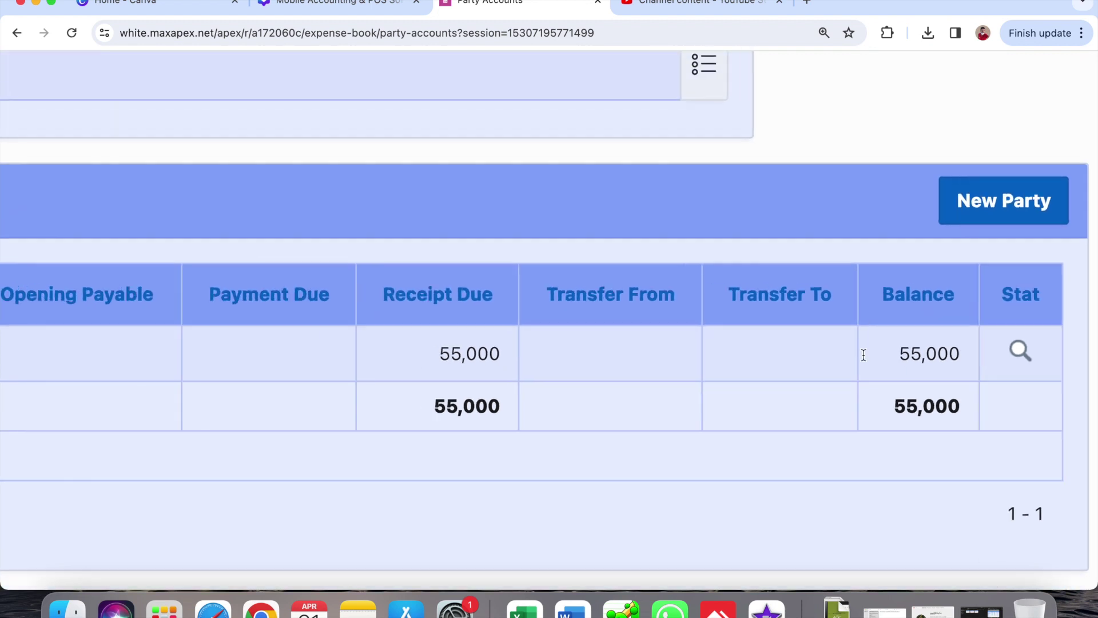
pyautogui.scroll(-2, 863, 354)
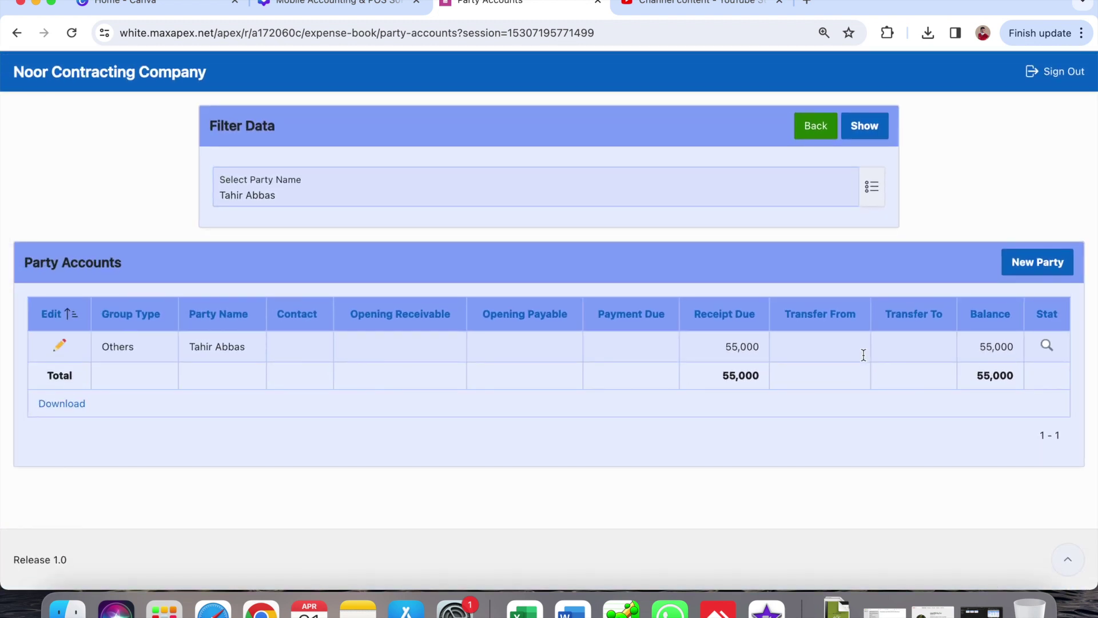
pyautogui.click(812, 127)
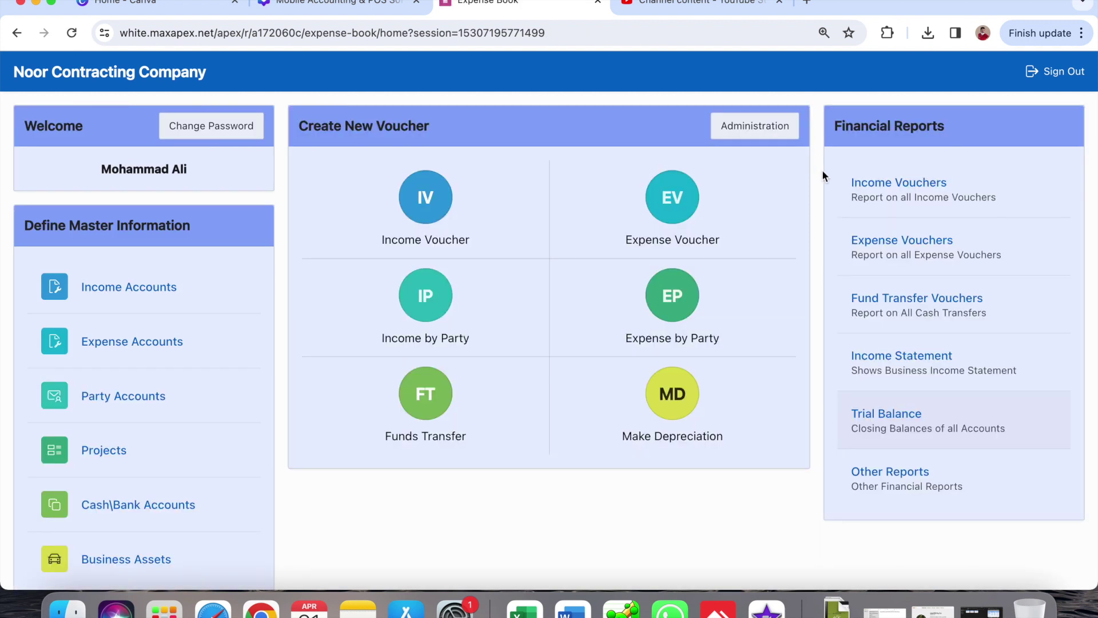
# - Check Party Balances: 55,000 receivable under Others within a 1,625,722 grand total
pyautogui.click(884, 486)
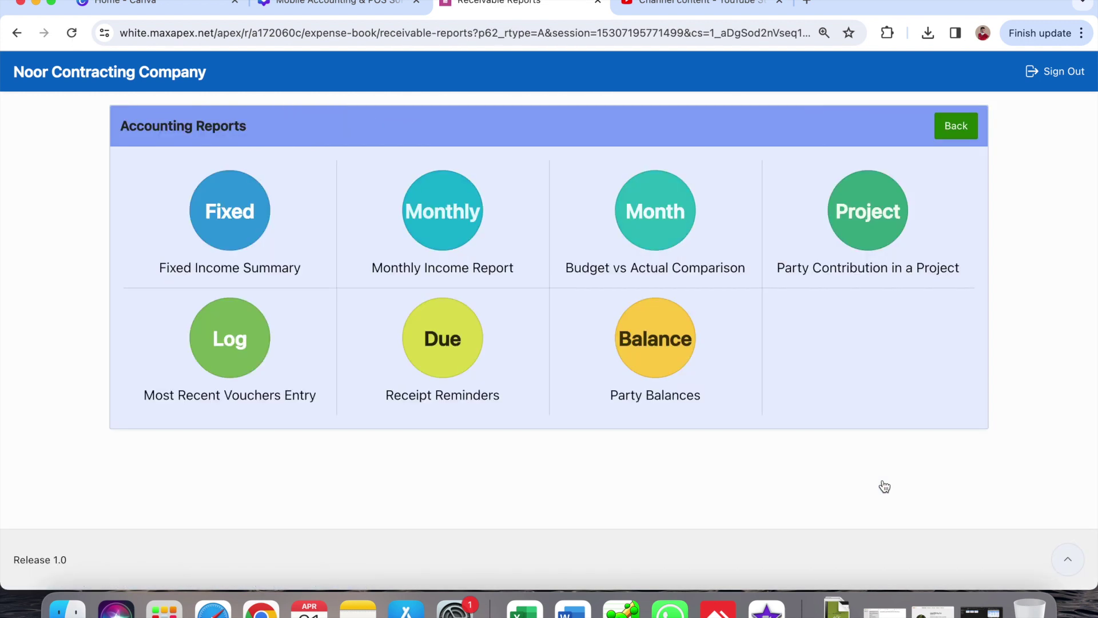
pyautogui.click(657, 336)
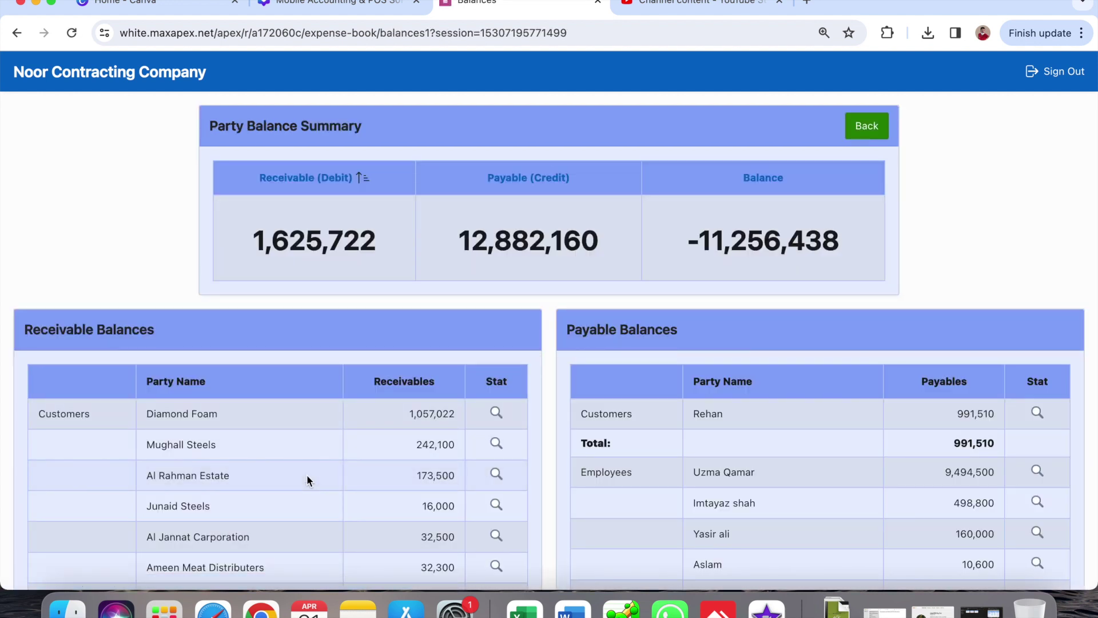
pyautogui.scroll(-4, 307, 475)
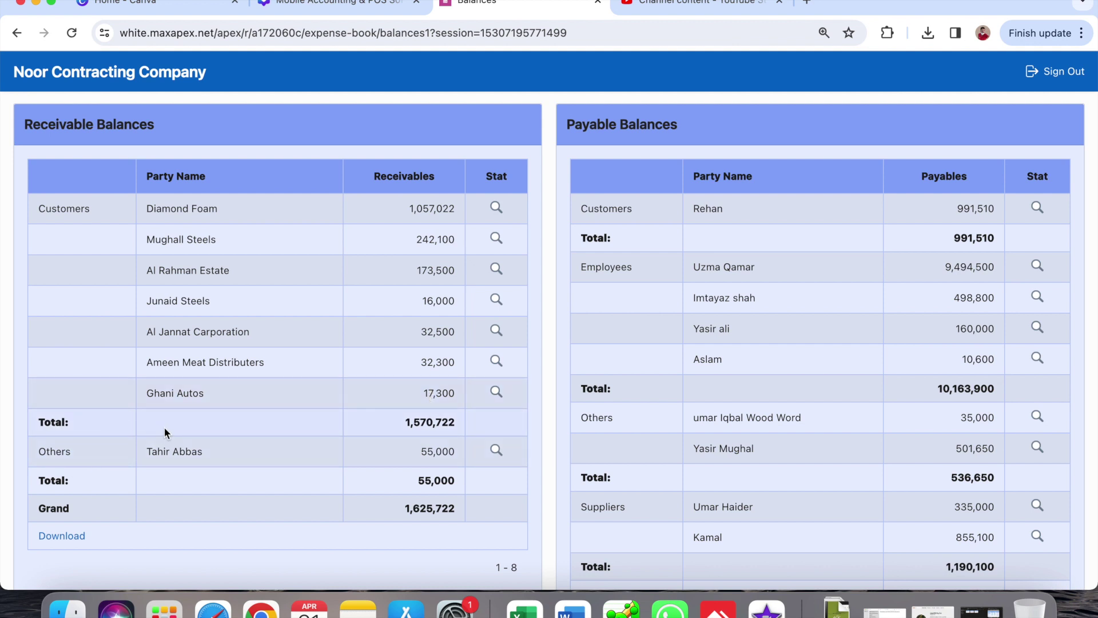
pyautogui.doubleClick(46, 454)
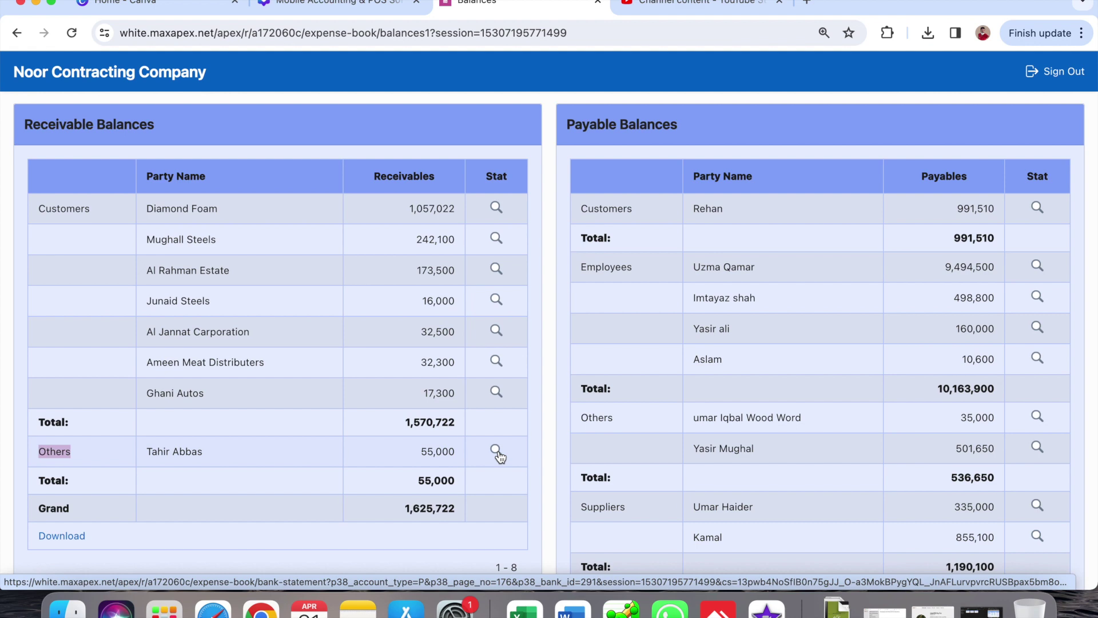
pyautogui.scroll(4, 498, 456)
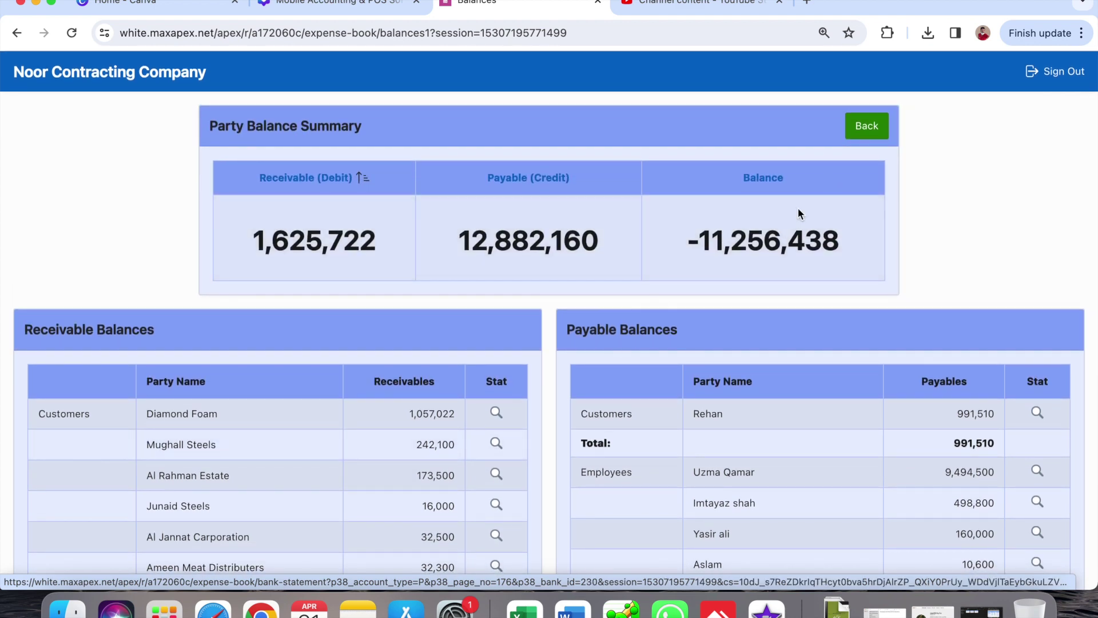
pyautogui.click(870, 125)
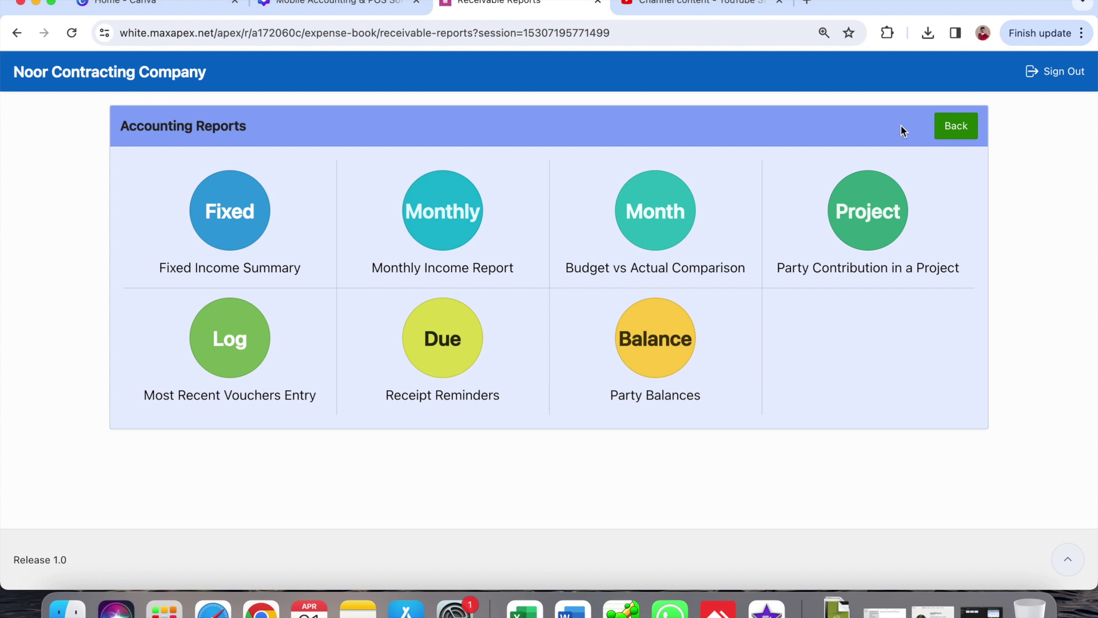
# - Open Receipt Reminders and find the 55,000 DHA 90 - P reminder due 02-05-2024
pyautogui.click(964, 128)
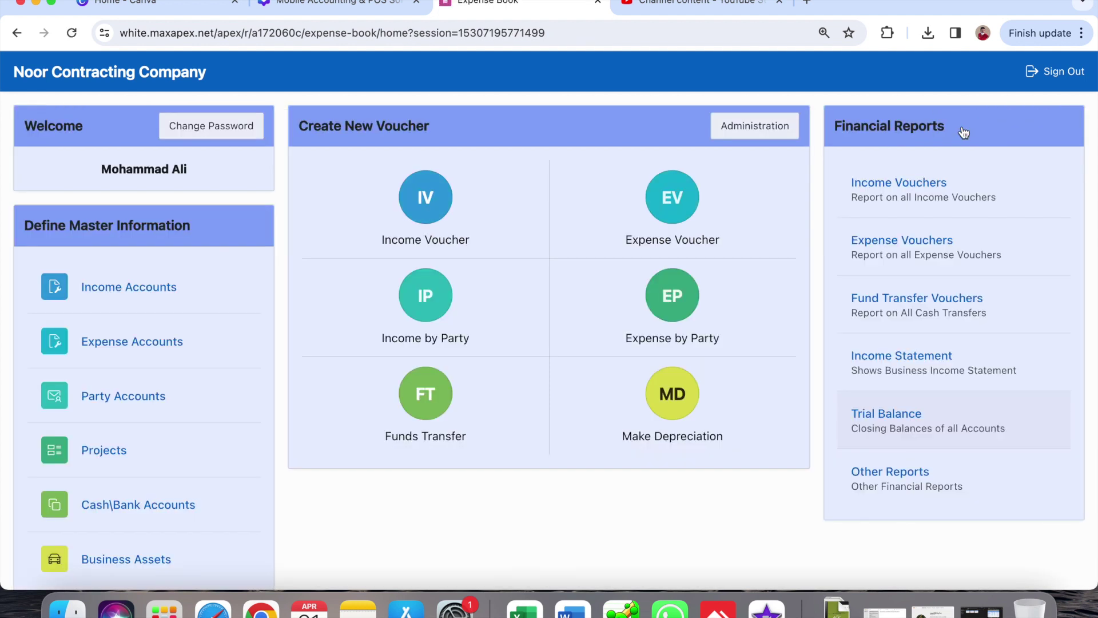
pyautogui.click(932, 484)
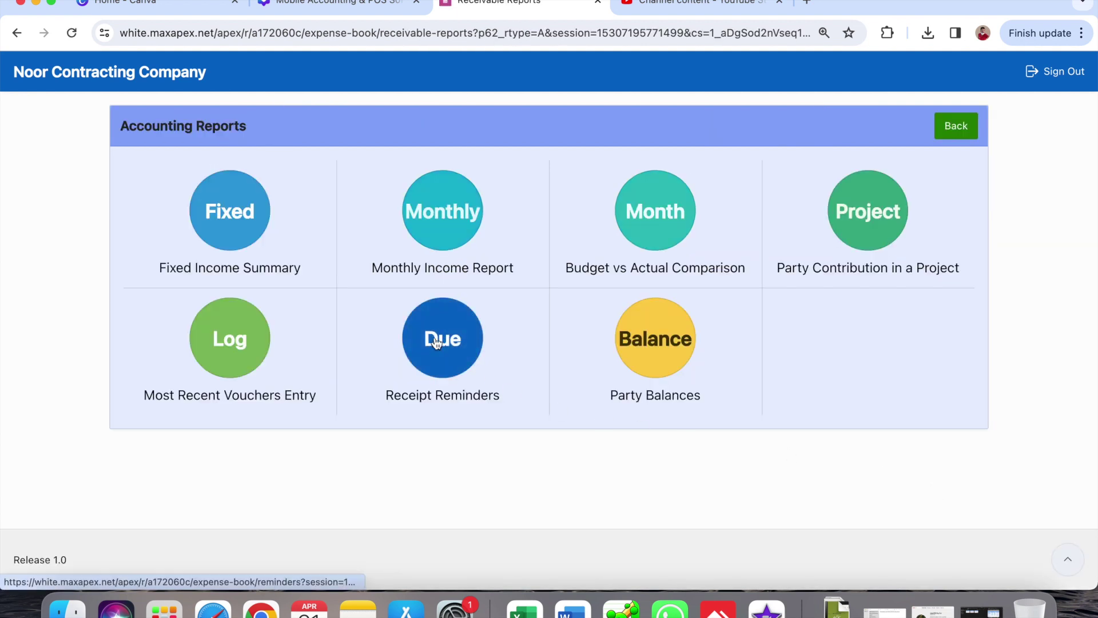
pyautogui.click(445, 357)
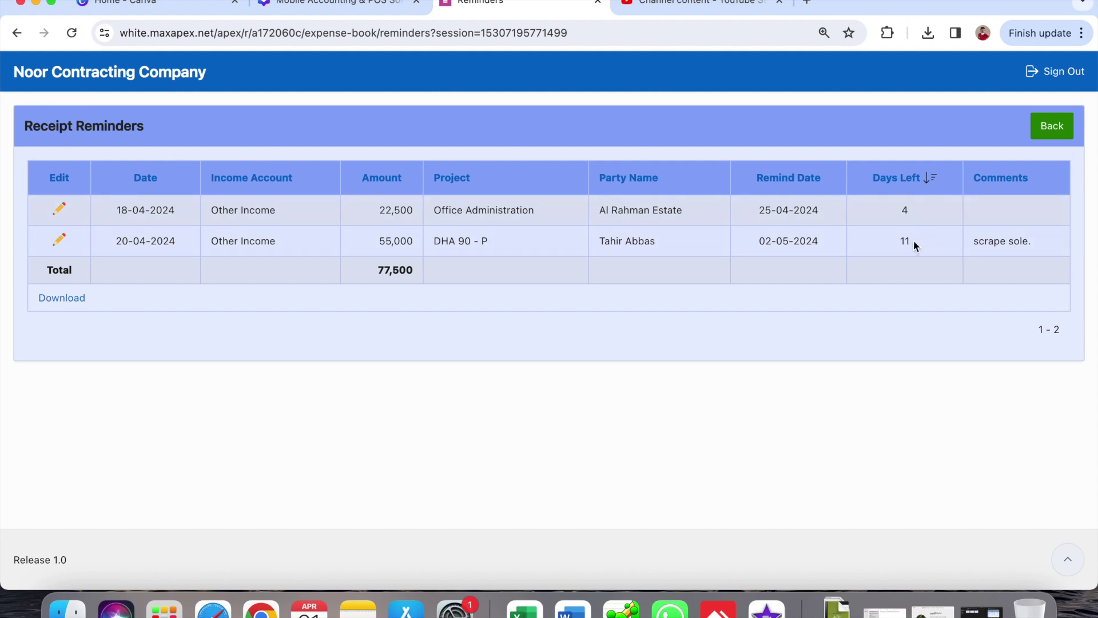
pyautogui.scroll(5, 918, 241)
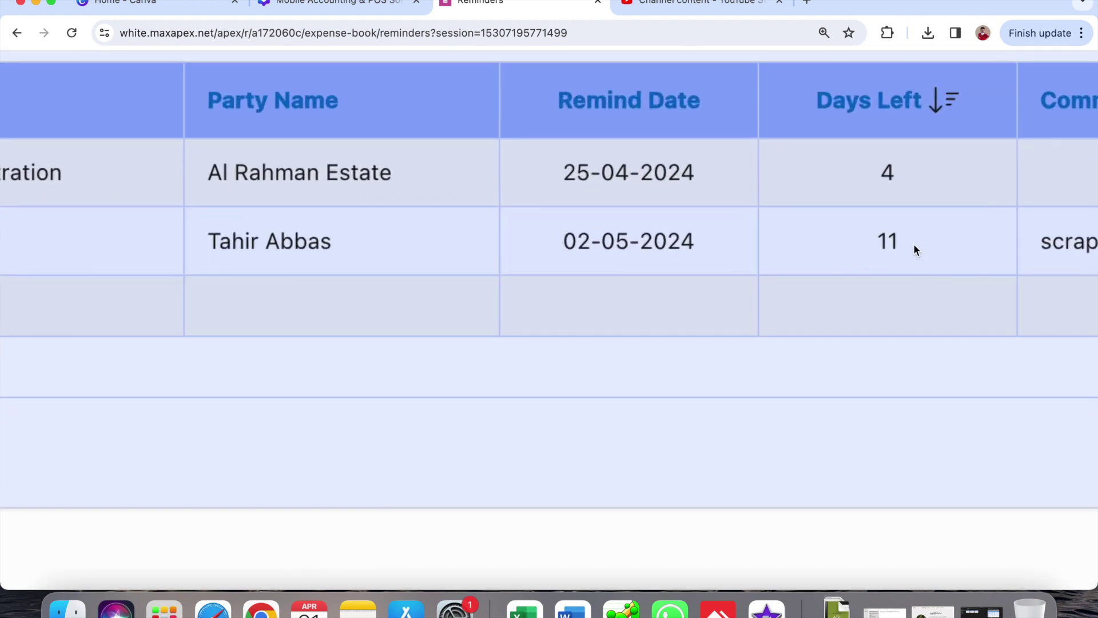
pyautogui.scroll(3, 906, 251)
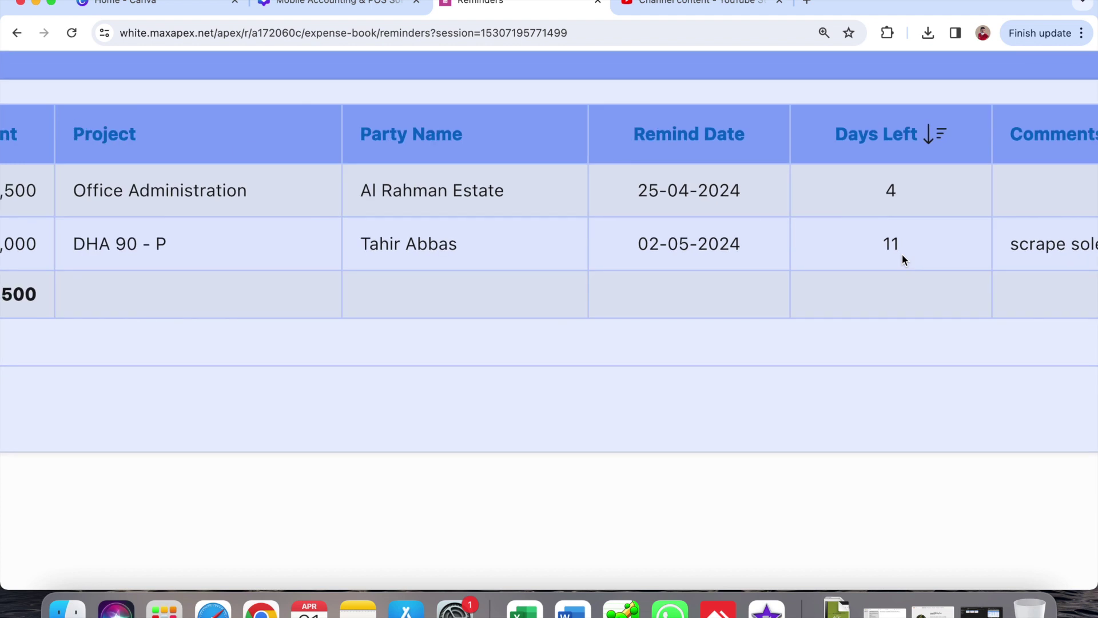
pyautogui.scroll(-5, 902, 256)
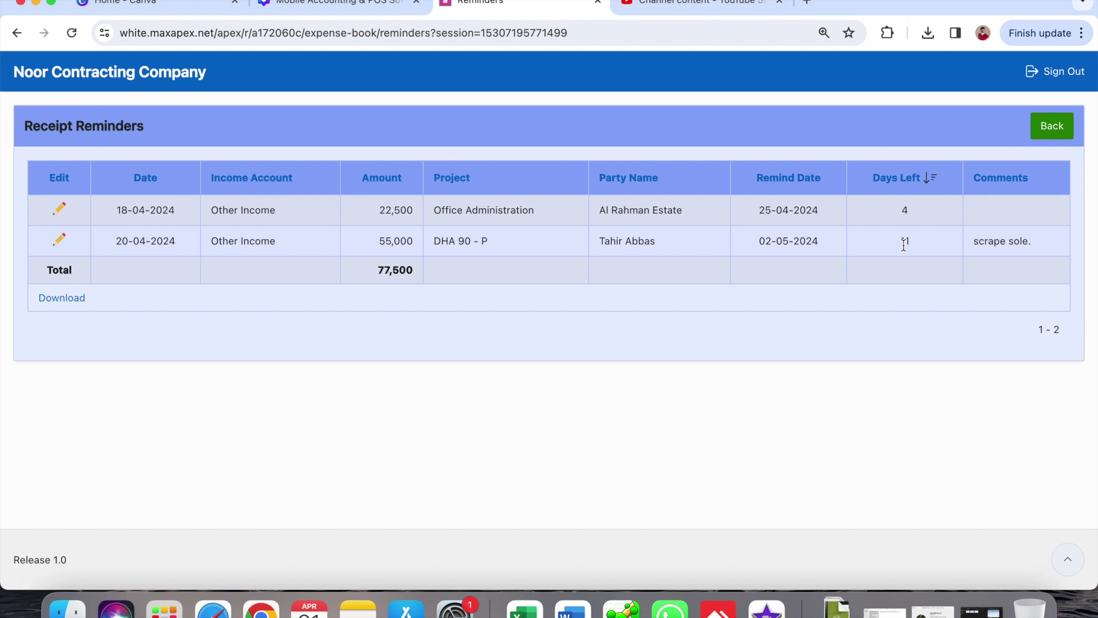
# - Change voucher 167's remind date to 21-04-2024, save it, and return to Accounting Reports
pyautogui.click(60, 240)
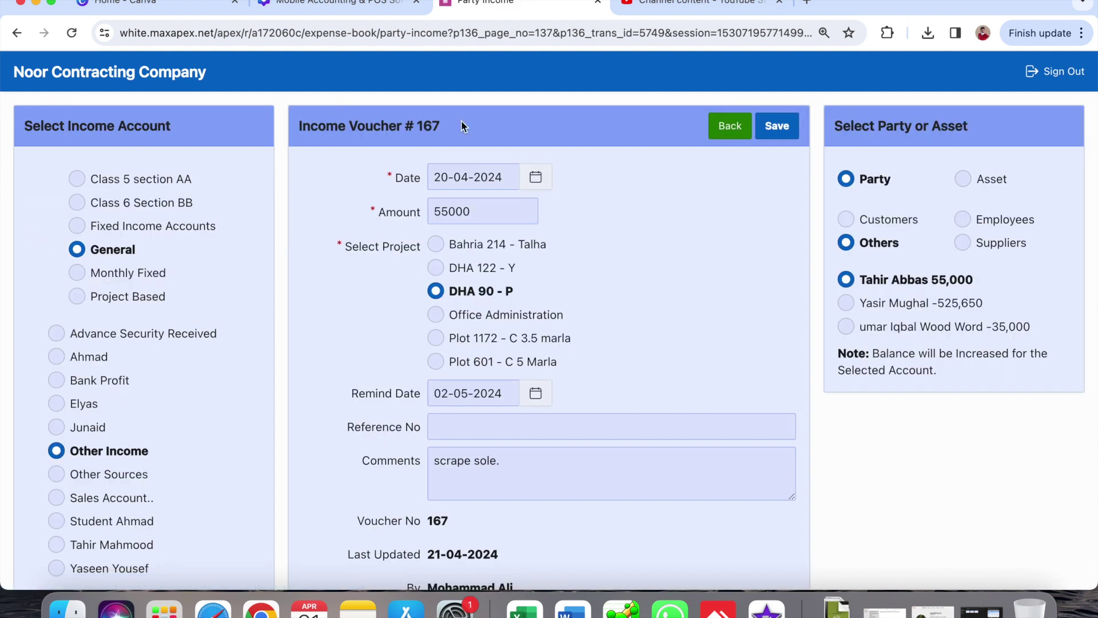
pyautogui.click(536, 394)
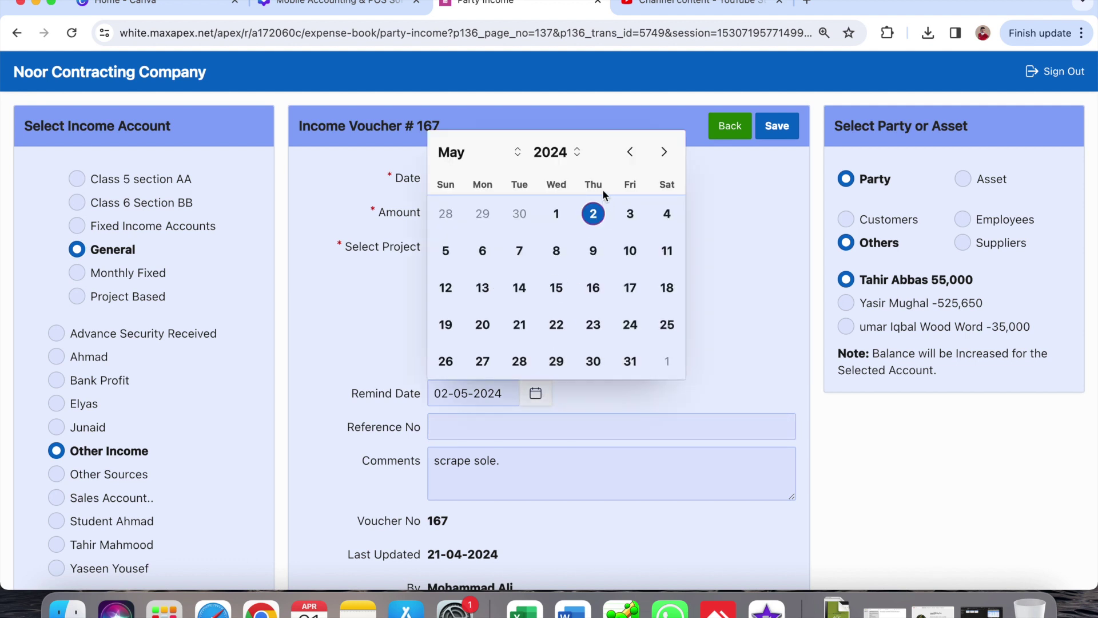
pyautogui.click(631, 153)
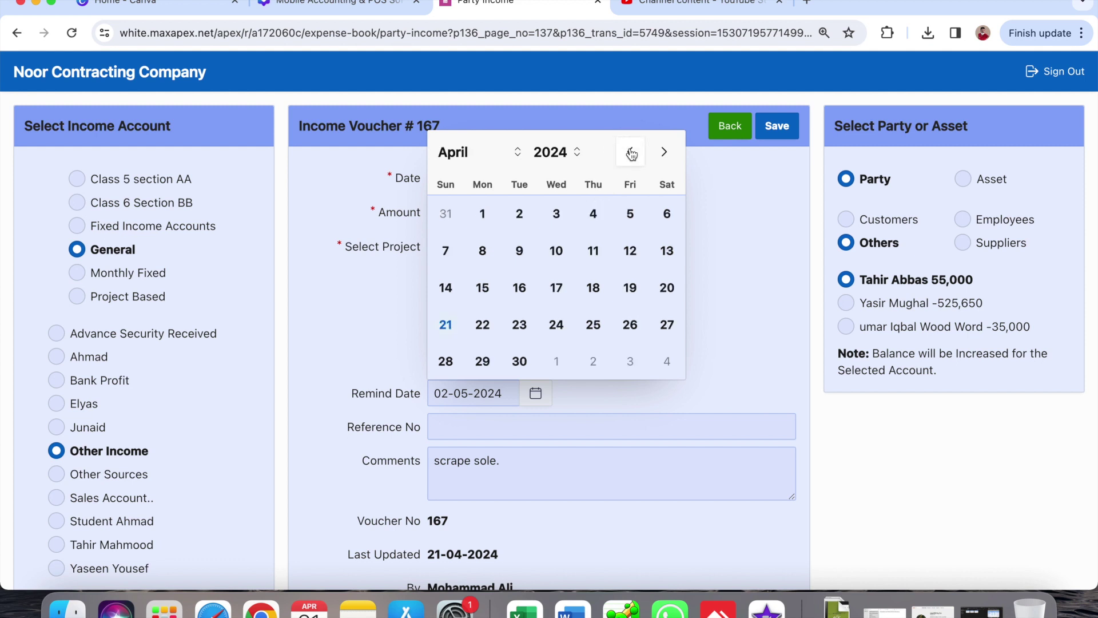
pyautogui.click(446, 325)
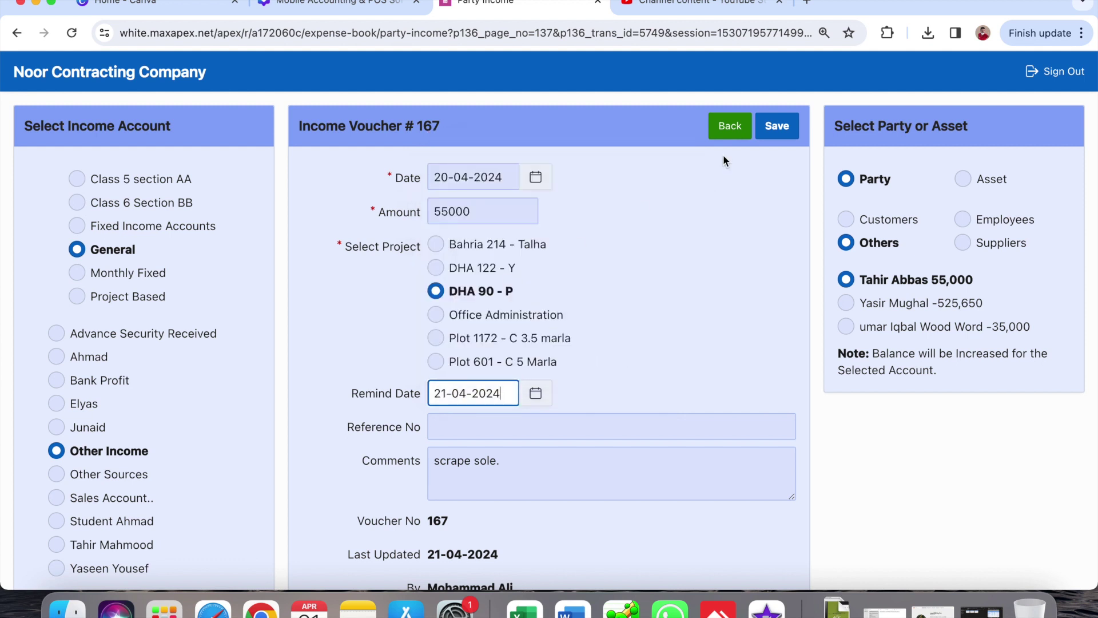
pyautogui.click(761, 131)
pyautogui.click(730, 128)
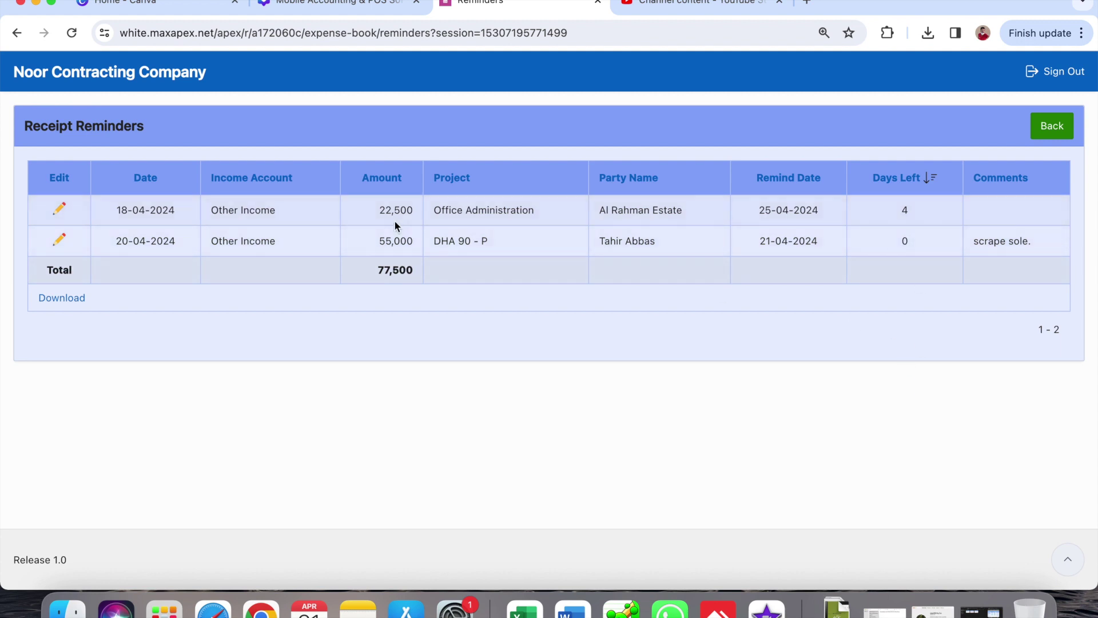
pyautogui.click(1058, 131)
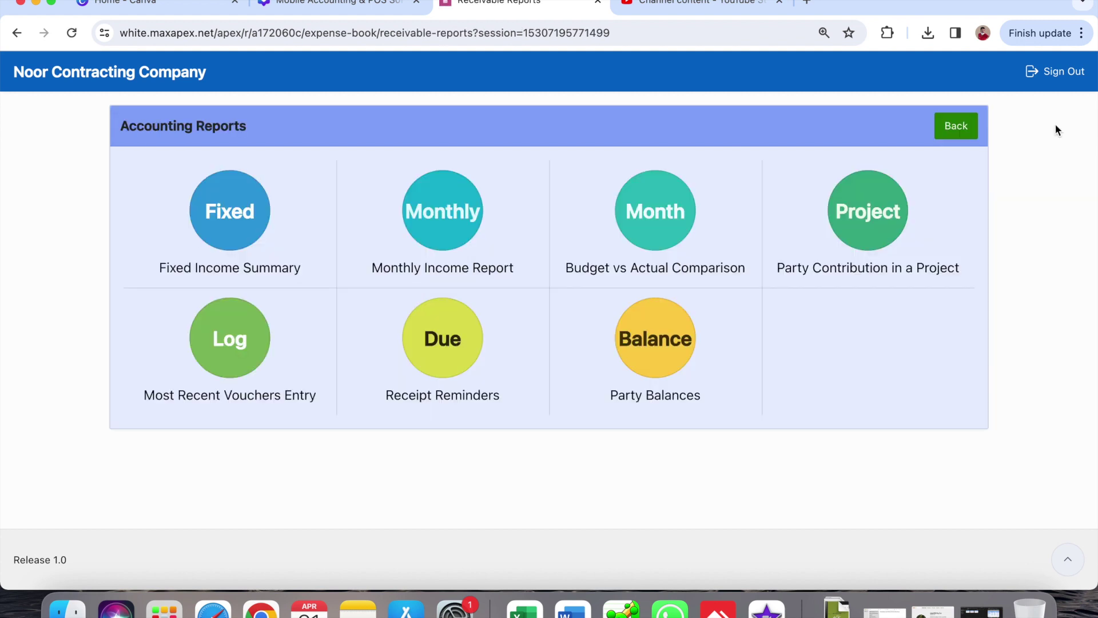
# - Go to the home dashboard and start a new Funds Transfer (FT) voucher
pyautogui.click(954, 127)
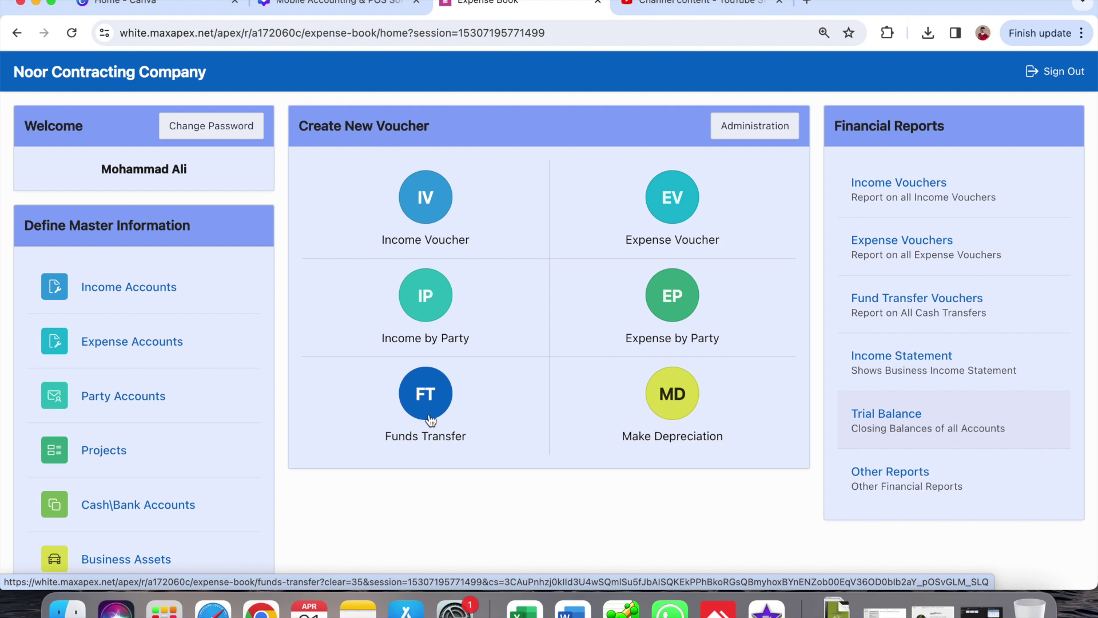
pyautogui.click(428, 411)
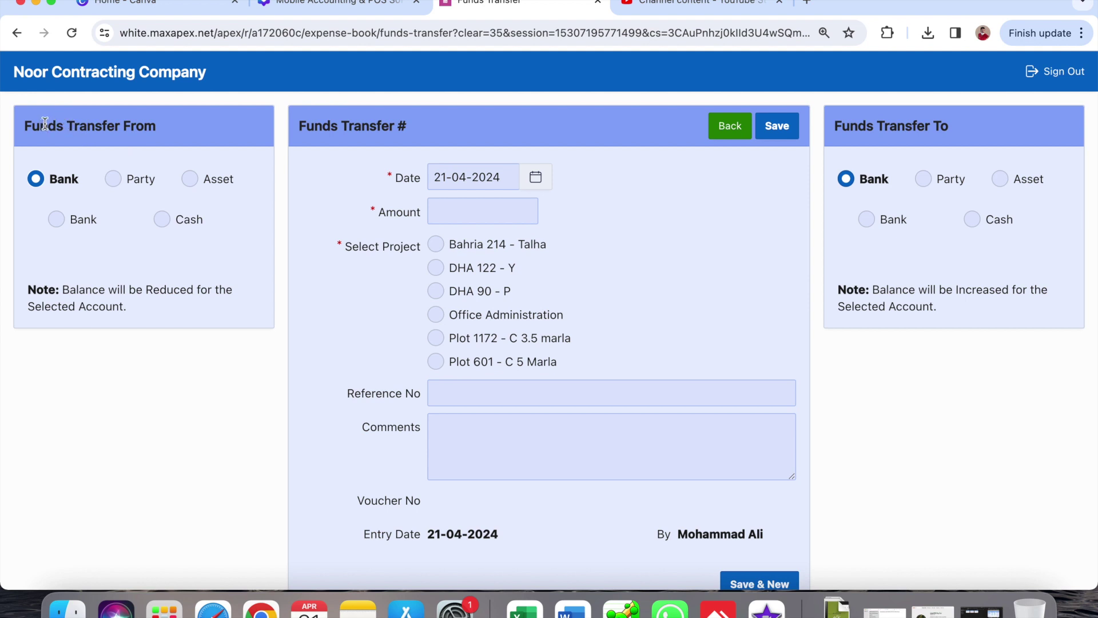
pyautogui.doubleClick(95, 123)
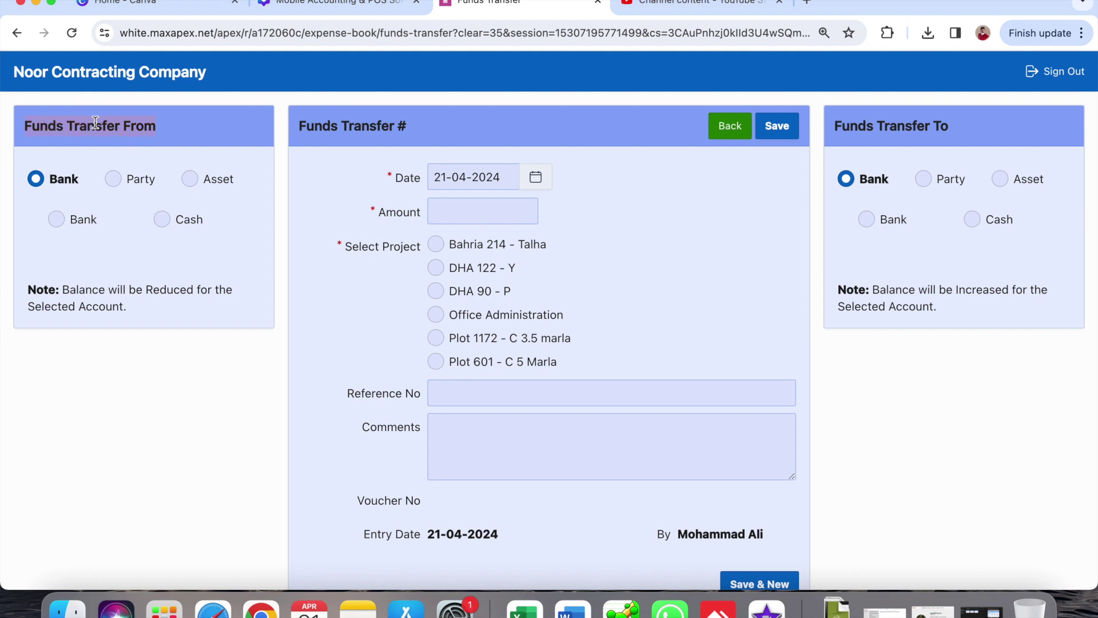
# - Take 25000 from the Others party holding 55,000, charged to project DHA 90 - P
pyautogui.click(114, 180)
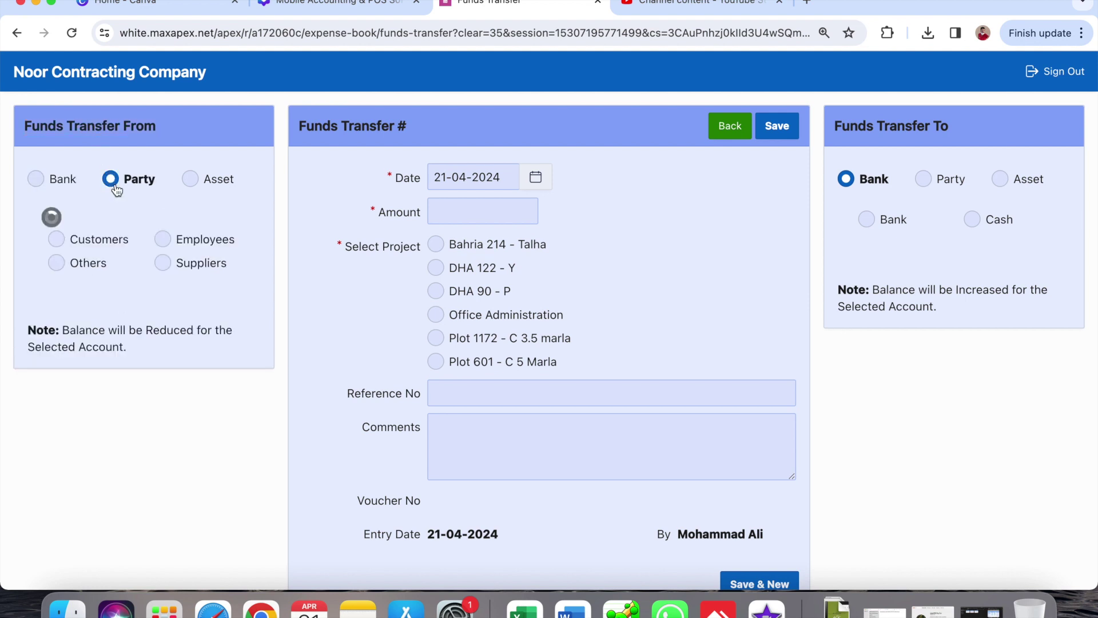
pyautogui.click(78, 245)
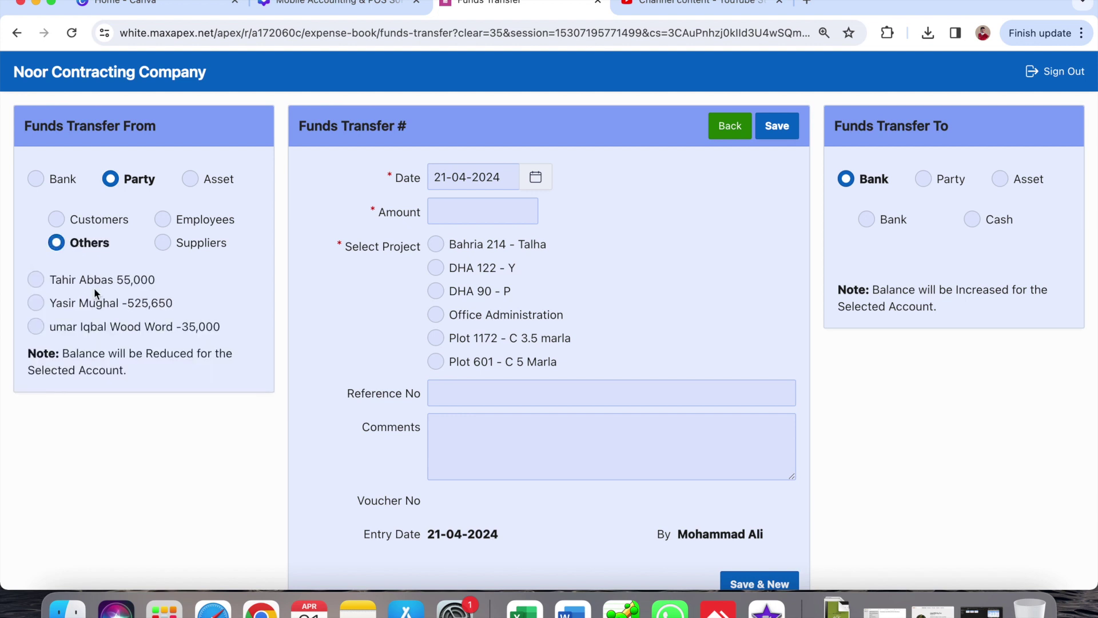
pyautogui.click(94, 285)
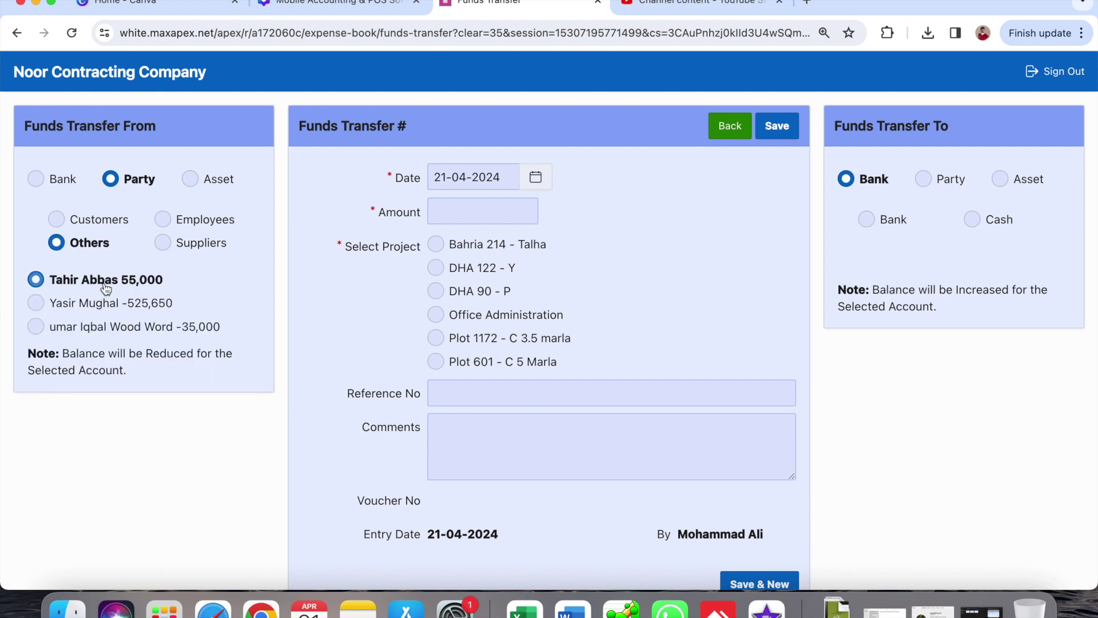
pyautogui.click(473, 215)
pyautogui.write('25')
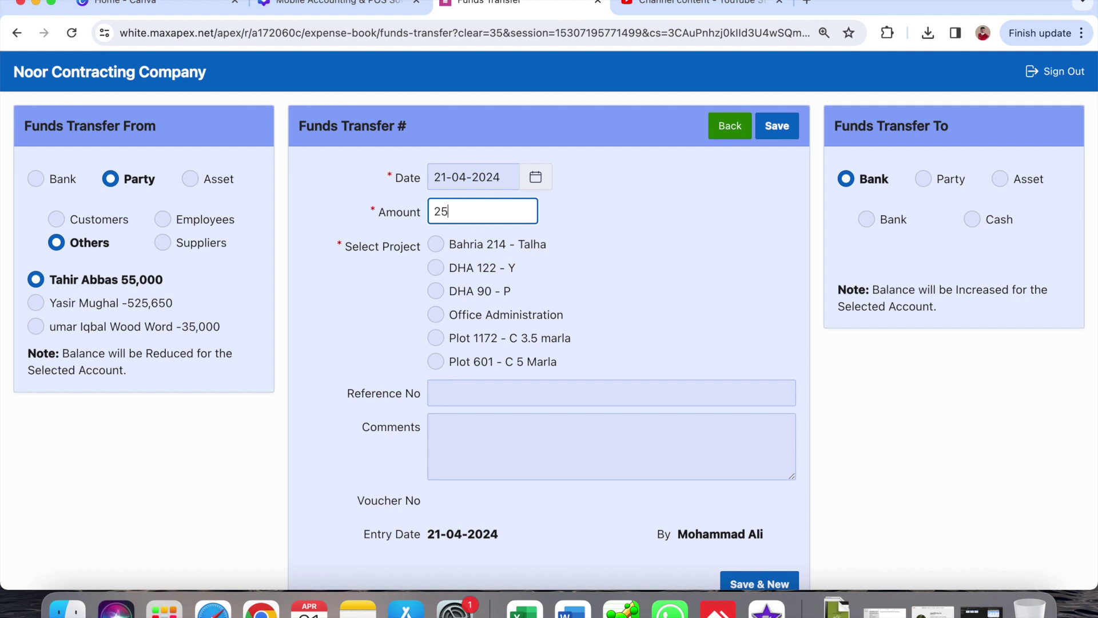
pyautogui.write('000')
pyautogui.click(484, 293)
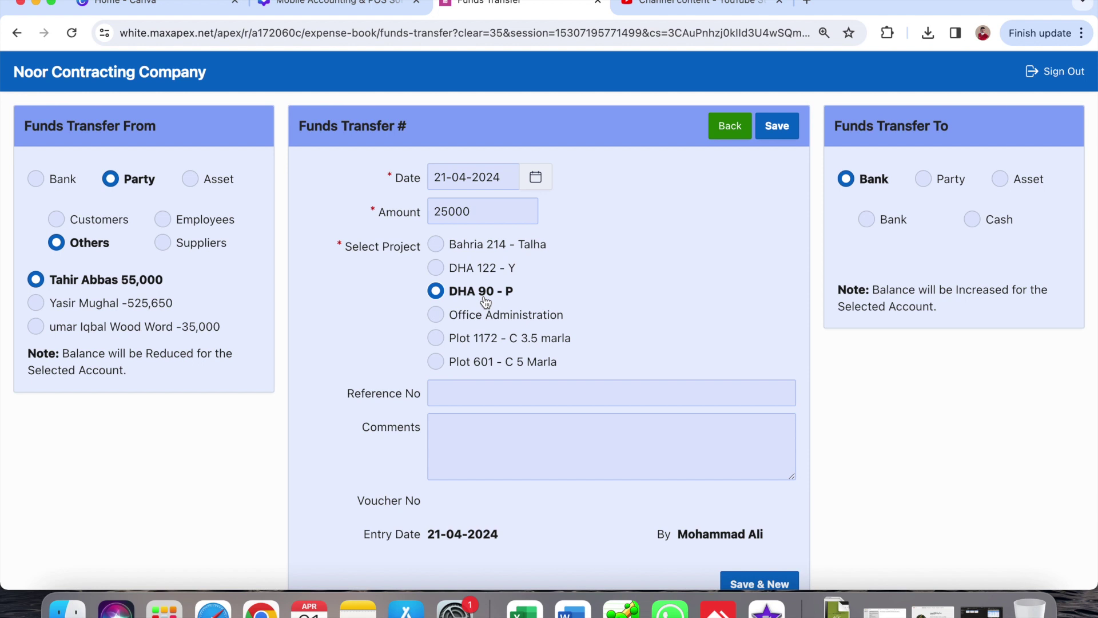
pyautogui.click(483, 446)
# - Send the transfer into HBL Bank and save it as voucher 100, bringing HBL to 334,270
pyautogui.click(868, 218)
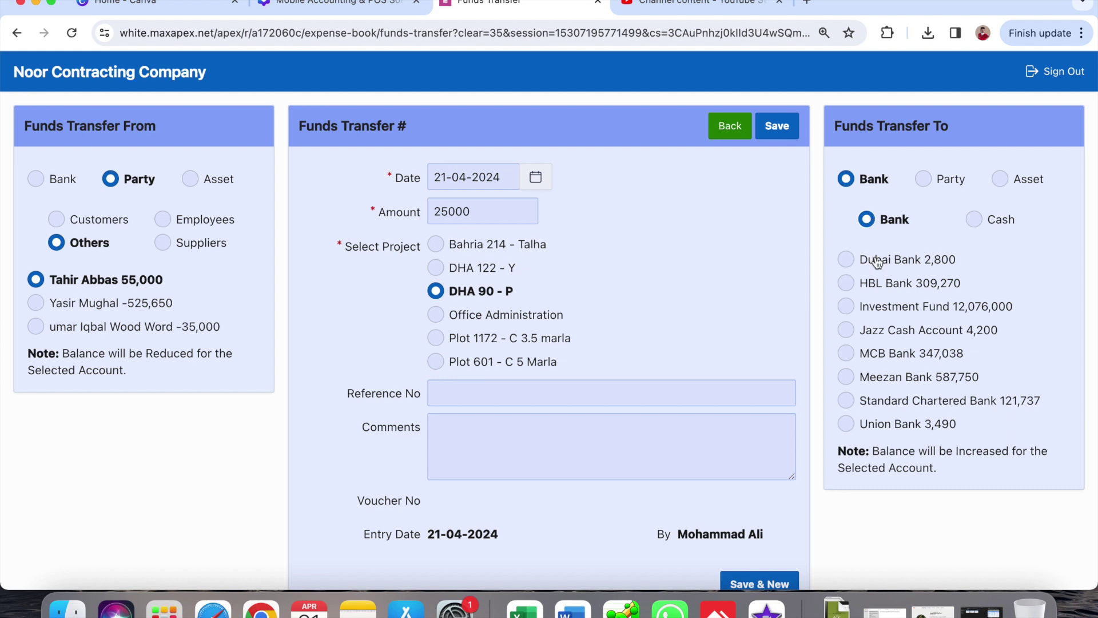
pyautogui.click(884, 286)
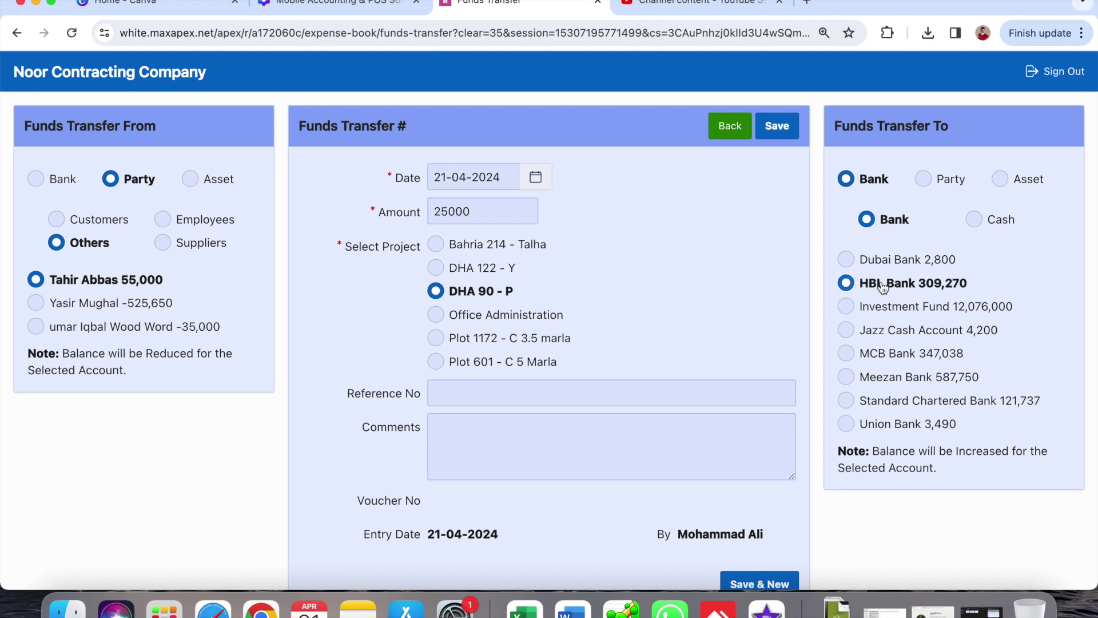
pyautogui.click(582, 457)
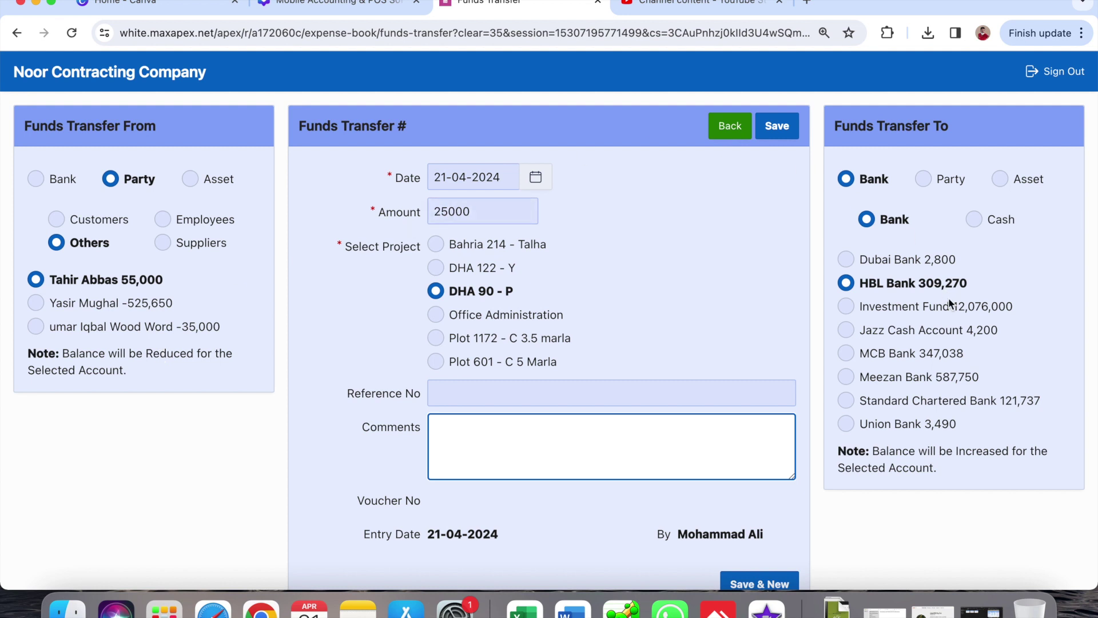
pyautogui.click(776, 127)
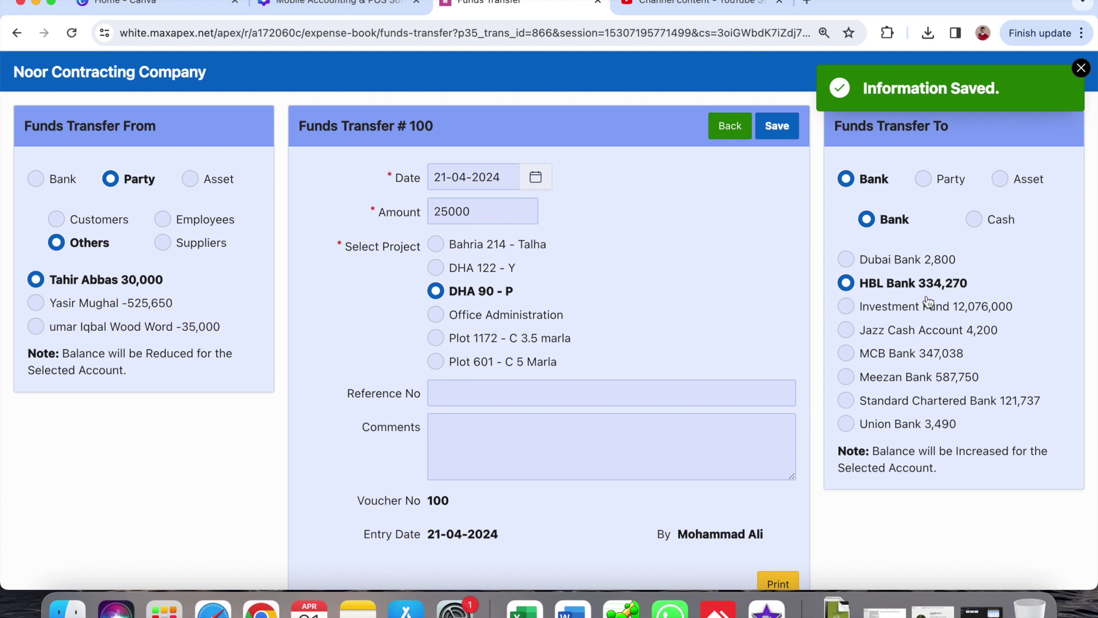
pyautogui.scroll(-2, 715, 555)
pyautogui.scroll(2, 715, 554)
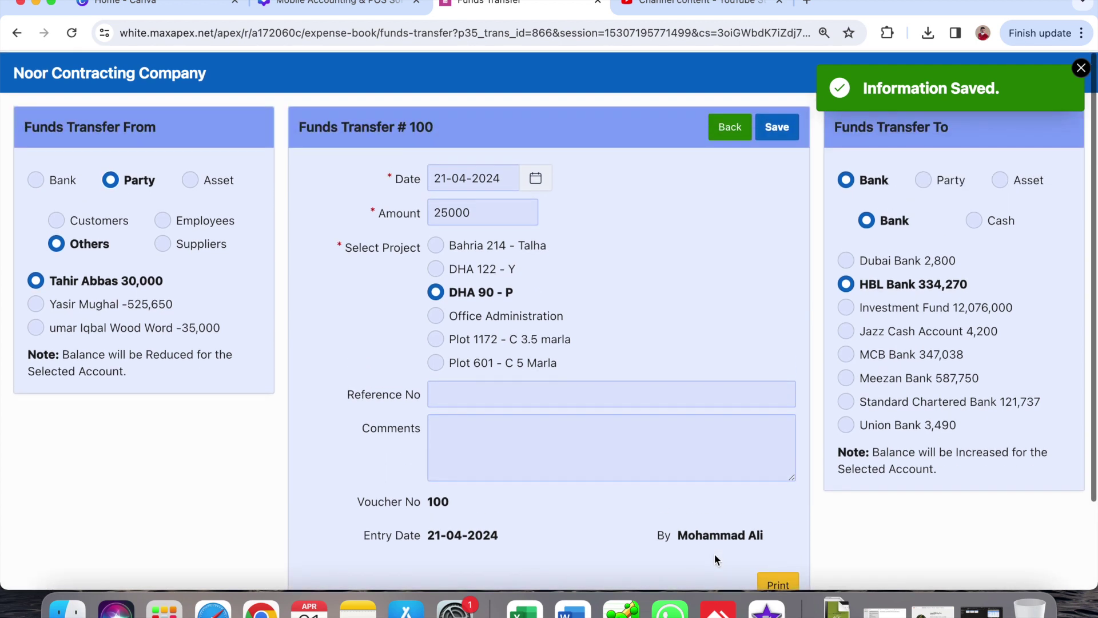
# - Go home and open Party Accounts to see the Others party's 30,000 balance
pyautogui.click(726, 127)
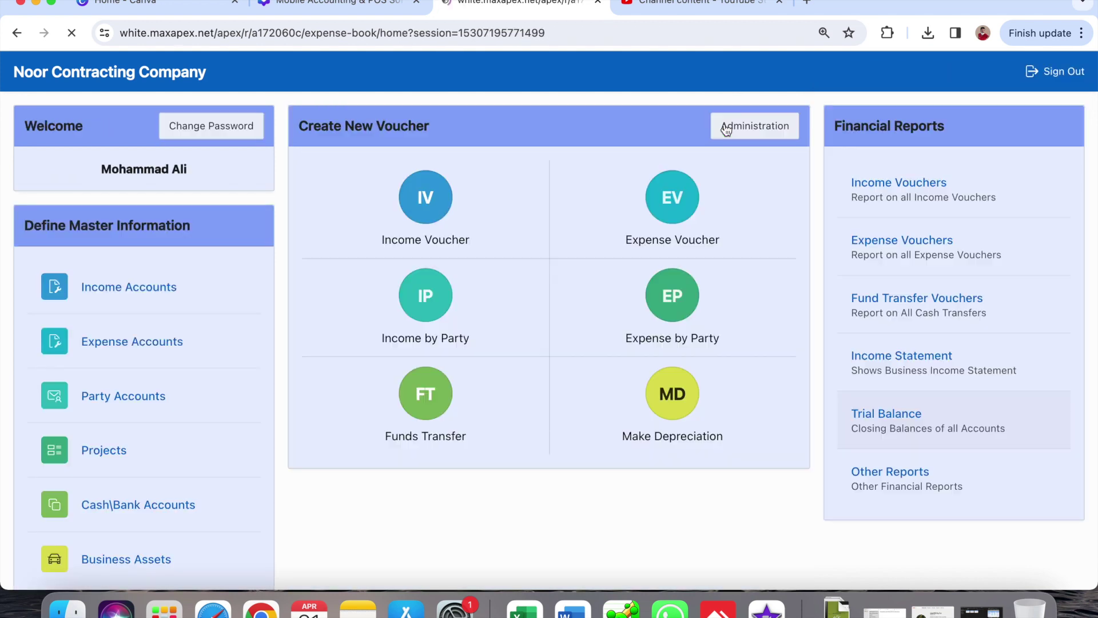
pyautogui.click(152, 395)
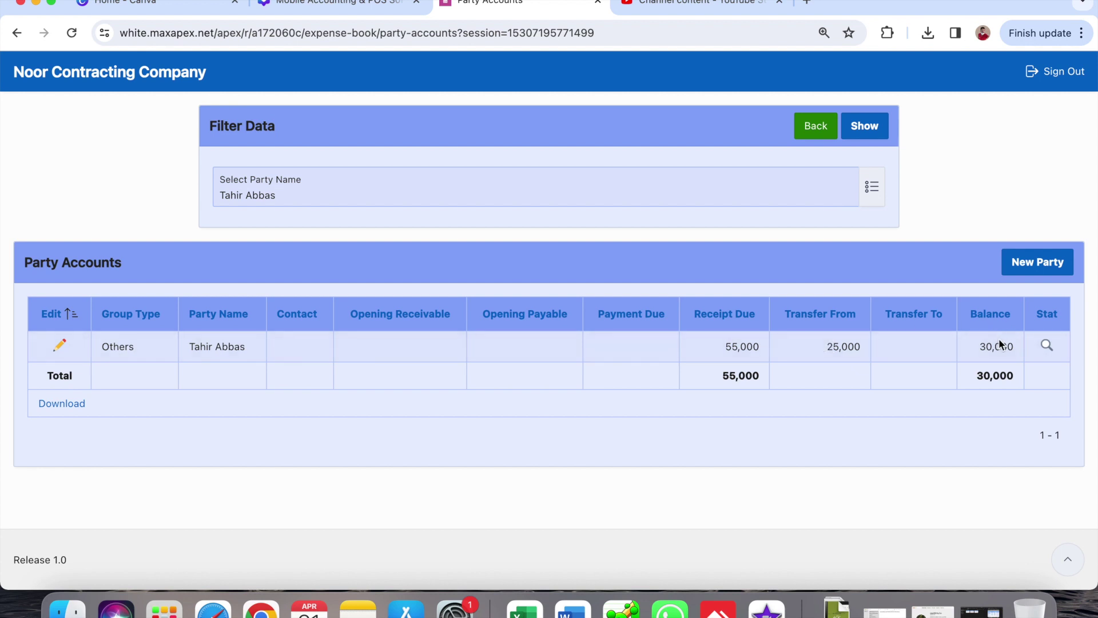
pyautogui.click(1046, 346)
pyautogui.click(345, 180)
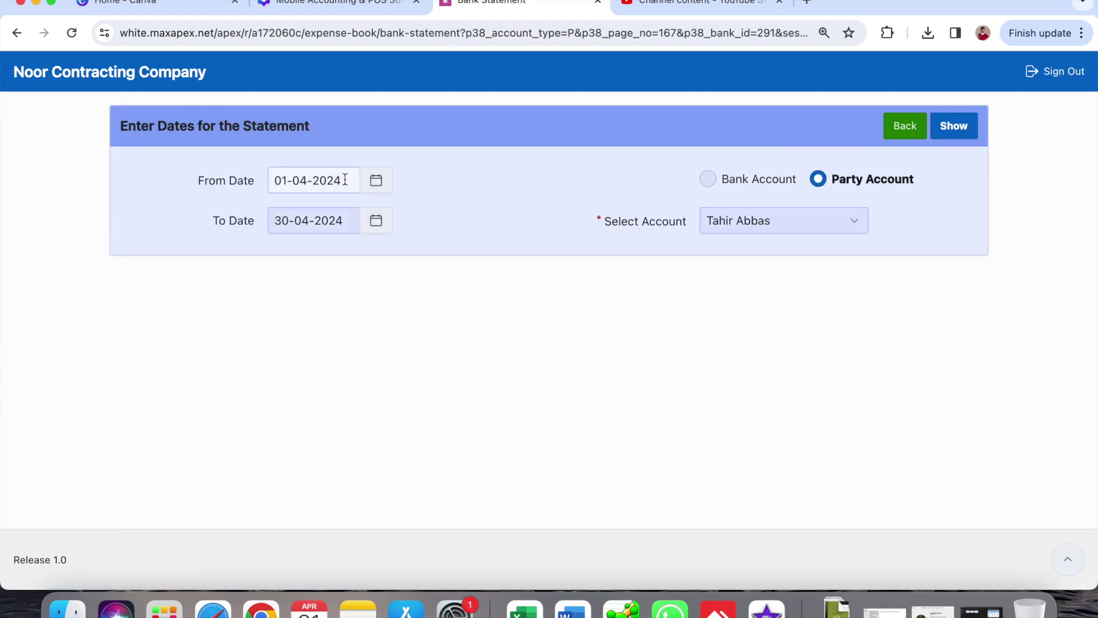
pyautogui.press('BackSpace')
pyautogui.write('0')
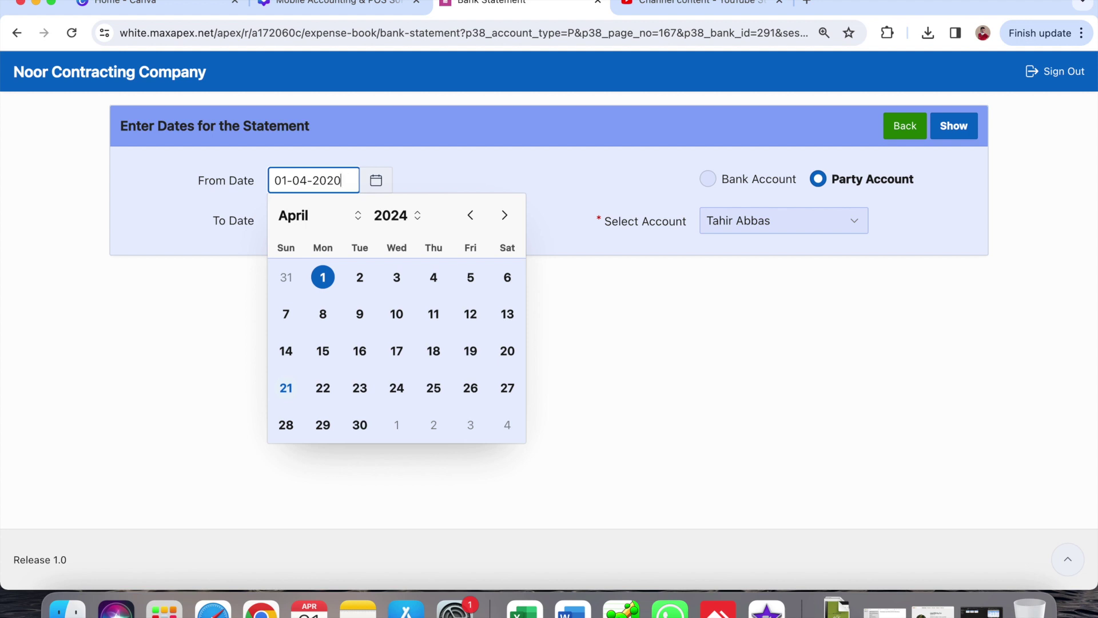
pyautogui.click(617, 336)
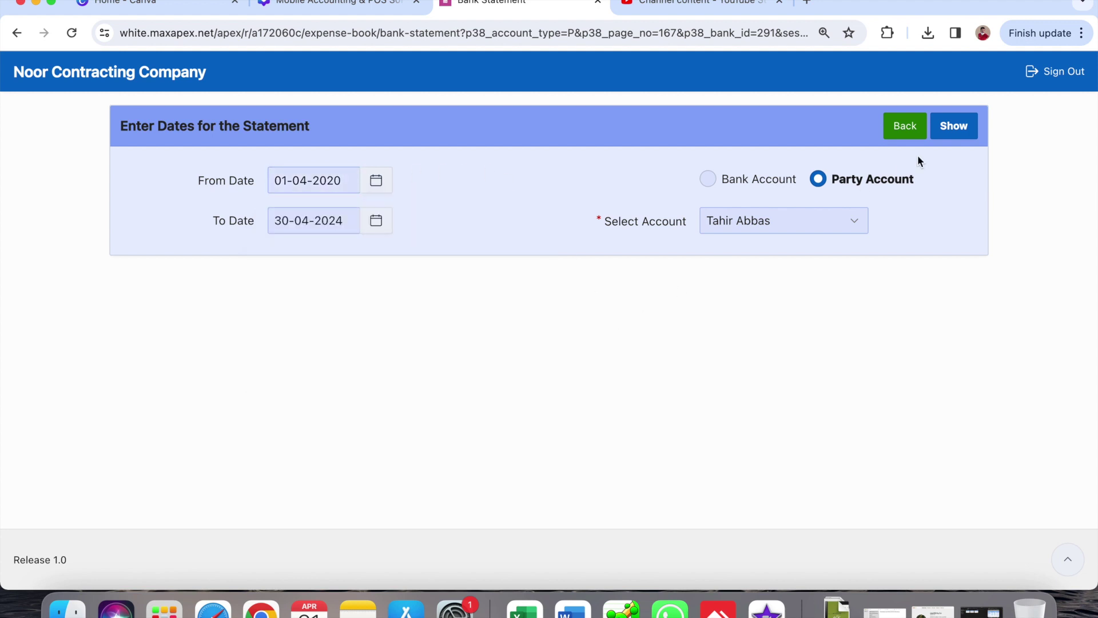
pyautogui.click(954, 126)
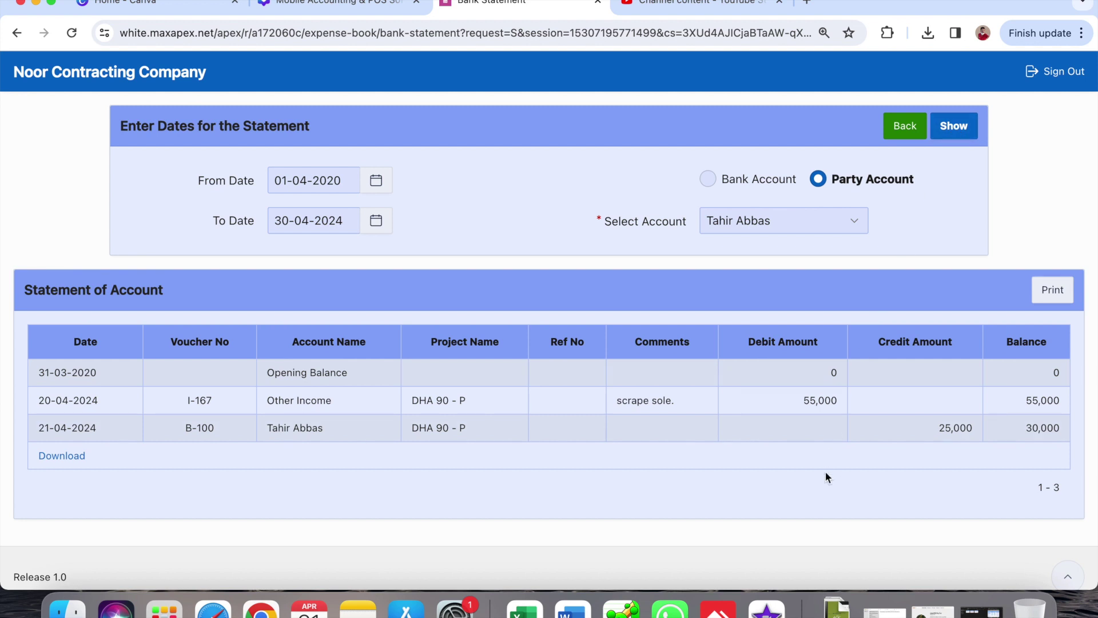
pyautogui.doubleClick(834, 401)
pyautogui.click(907, 127)
# - Review the Party Balances report showing Others at 30,000, then return home
pyautogui.click(184, 68)
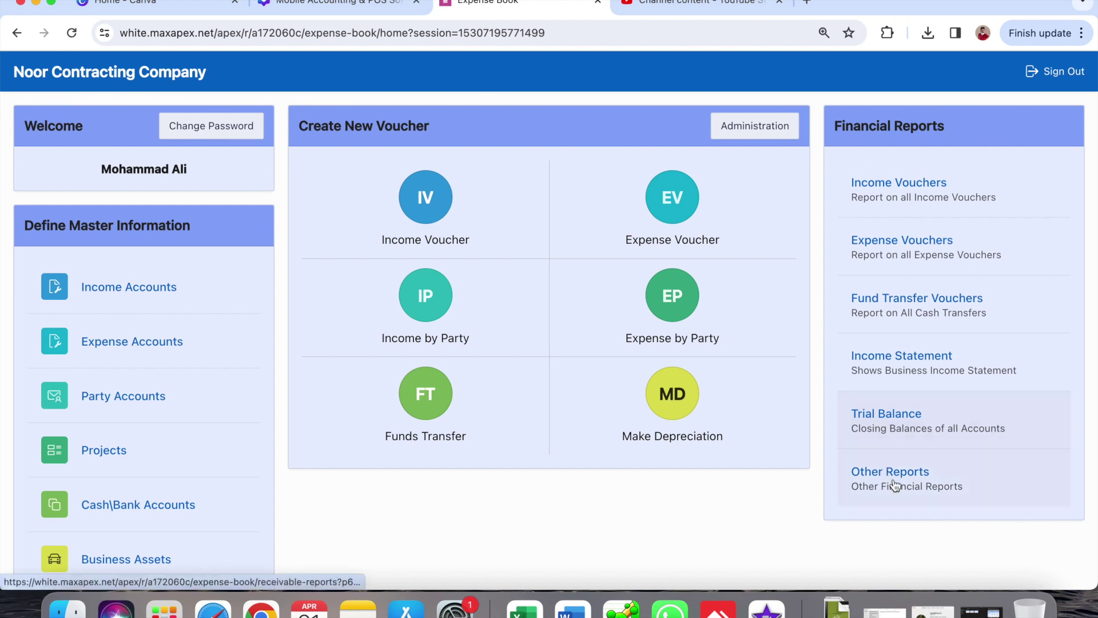
pyautogui.click(892, 483)
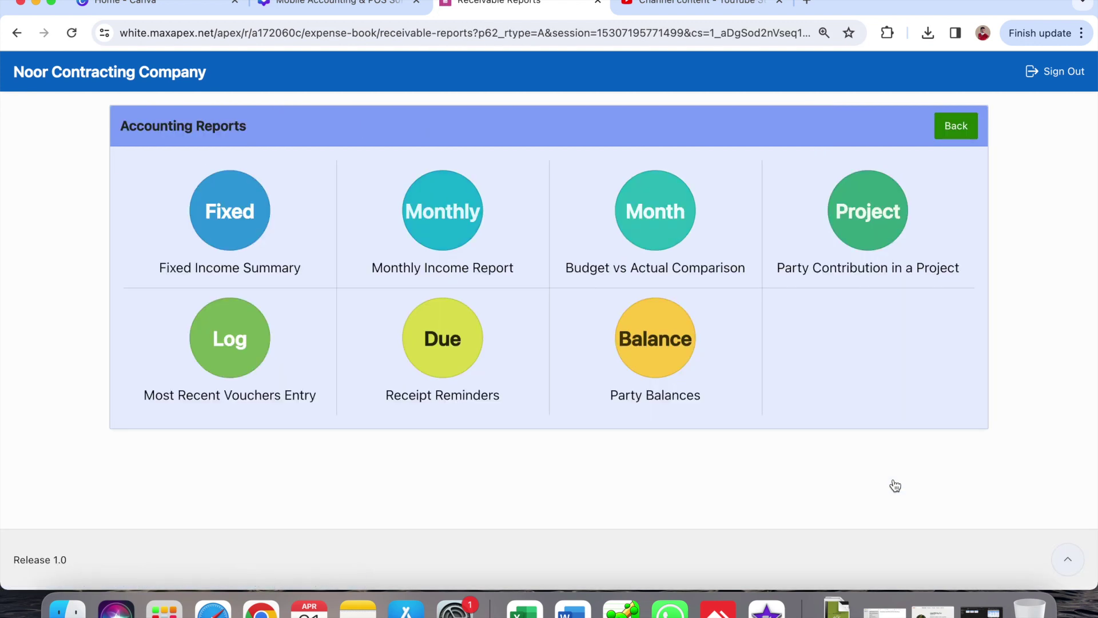
pyautogui.click(653, 338)
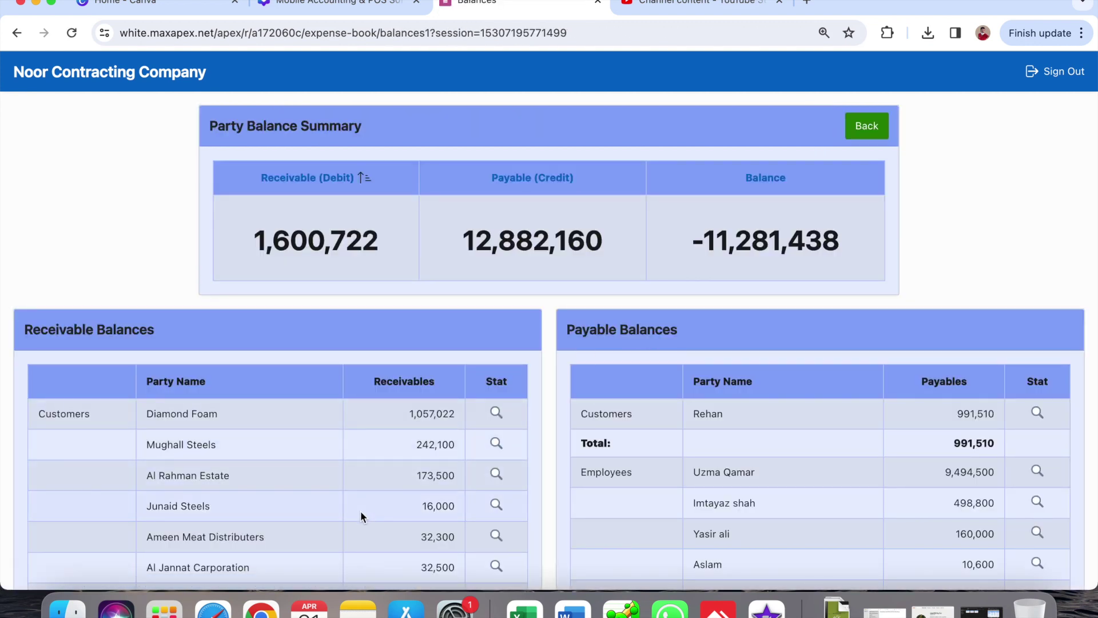
pyautogui.scroll(-2, 361, 510)
pyautogui.scroll(-3, 360, 509)
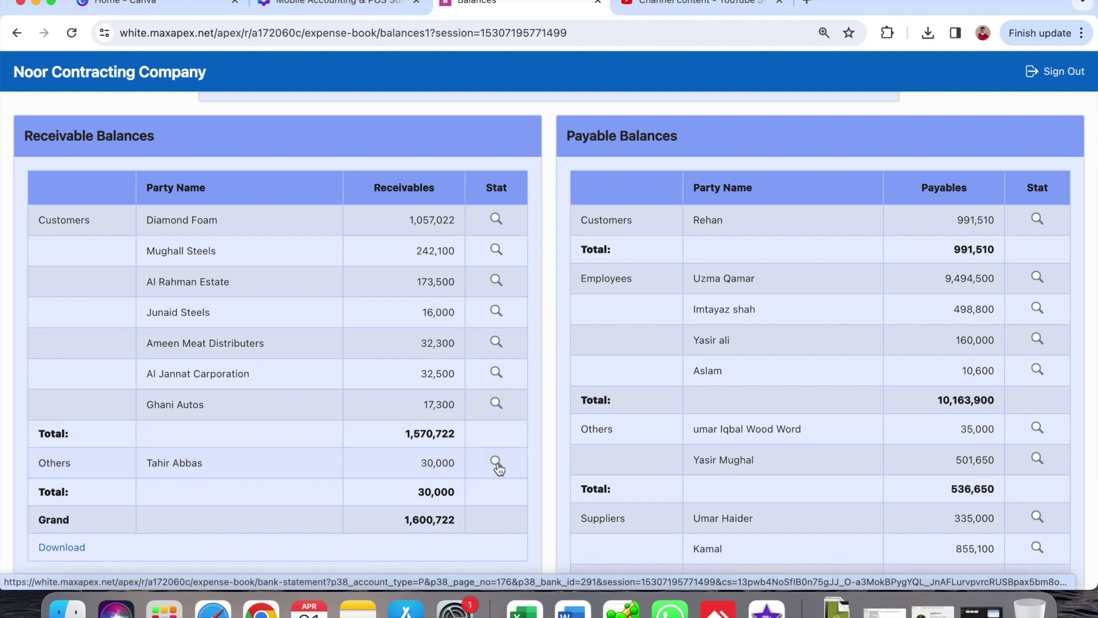
pyautogui.scroll(5, 498, 468)
pyautogui.click(873, 127)
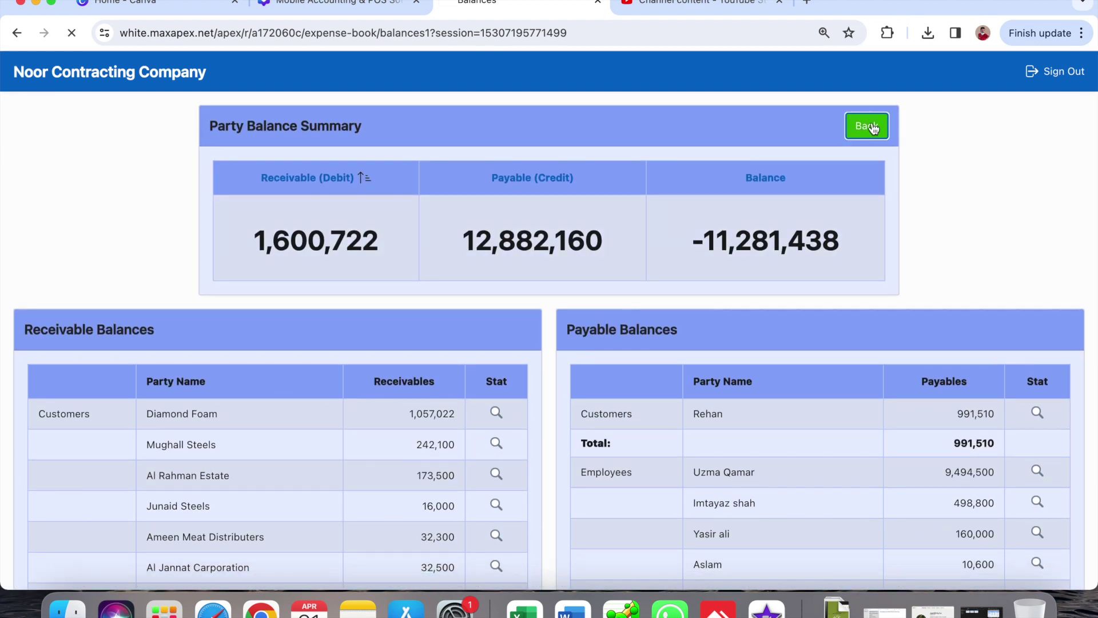
pyautogui.click(960, 126)
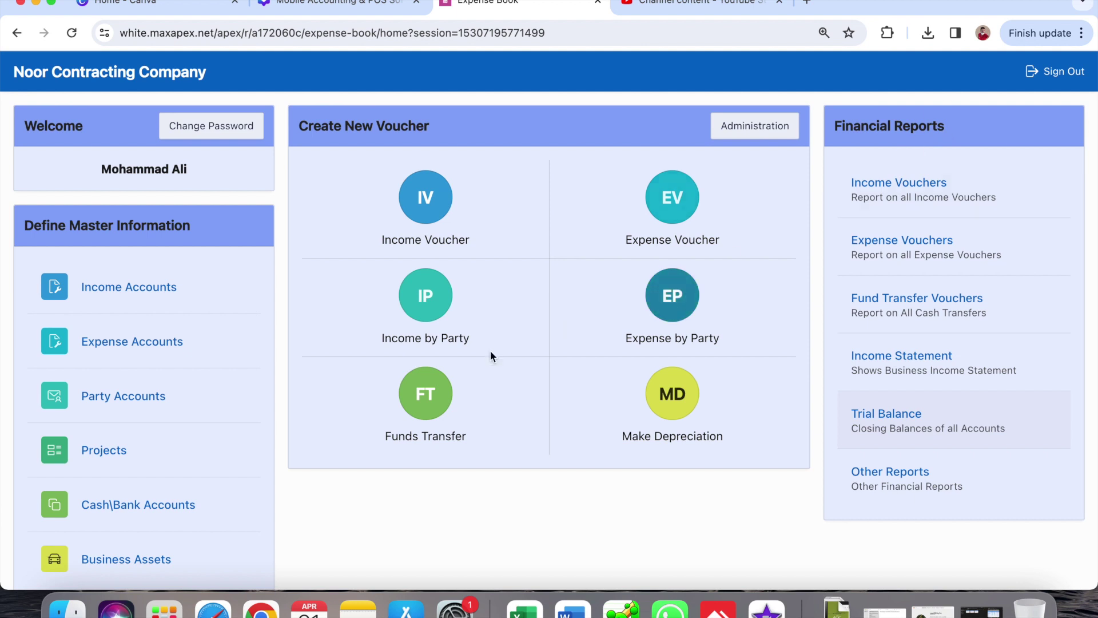
# - Reopen Party Balances to recheck the 1,600,722 receivable total, then return home
pyautogui.click(879, 484)
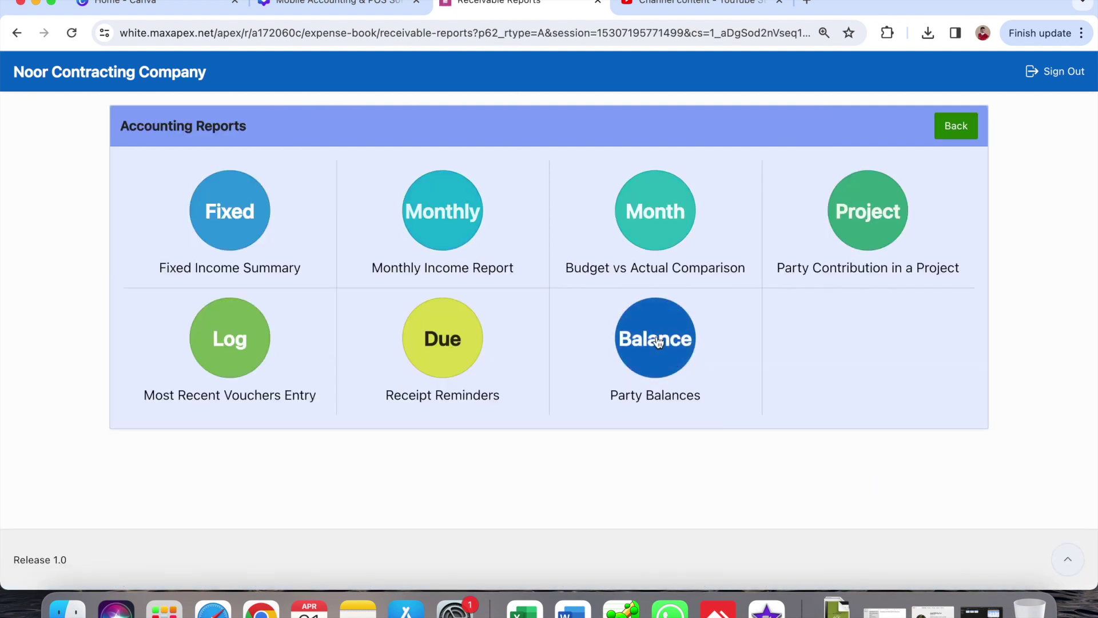
pyautogui.click(657, 342)
pyautogui.scroll(-3, 658, 341)
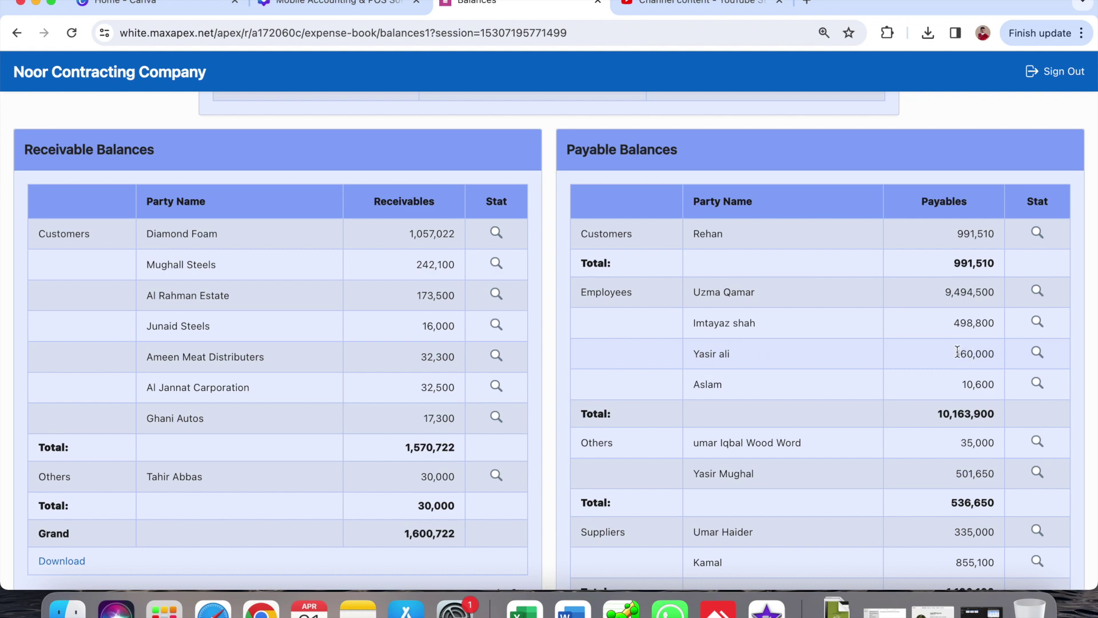
pyautogui.scroll(3, 770, 372)
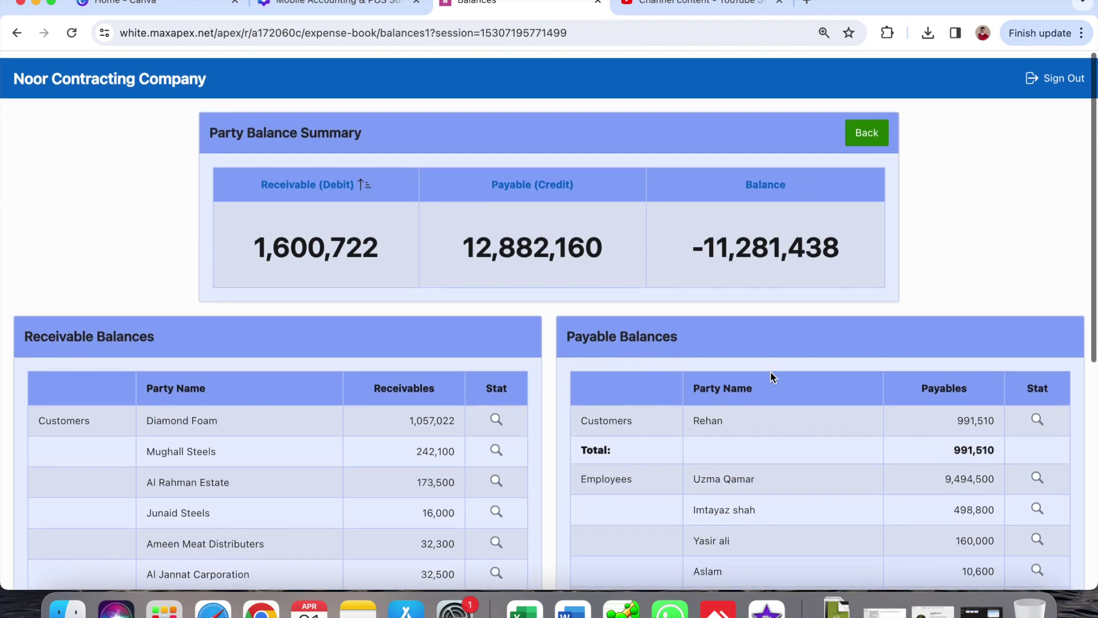
pyautogui.click(865, 135)
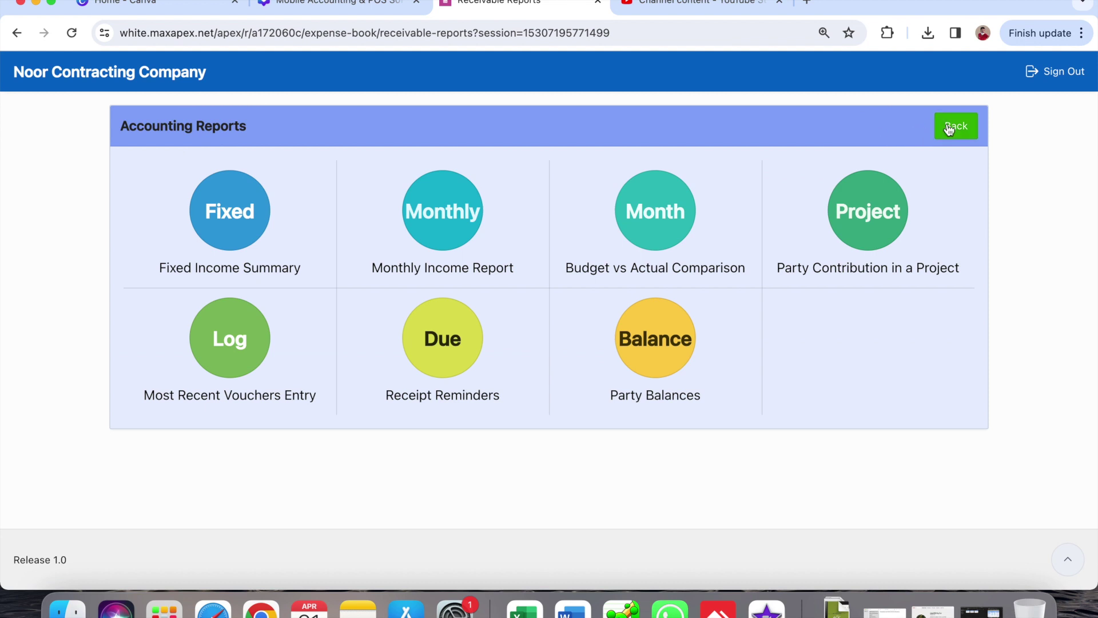
pyautogui.click(950, 128)
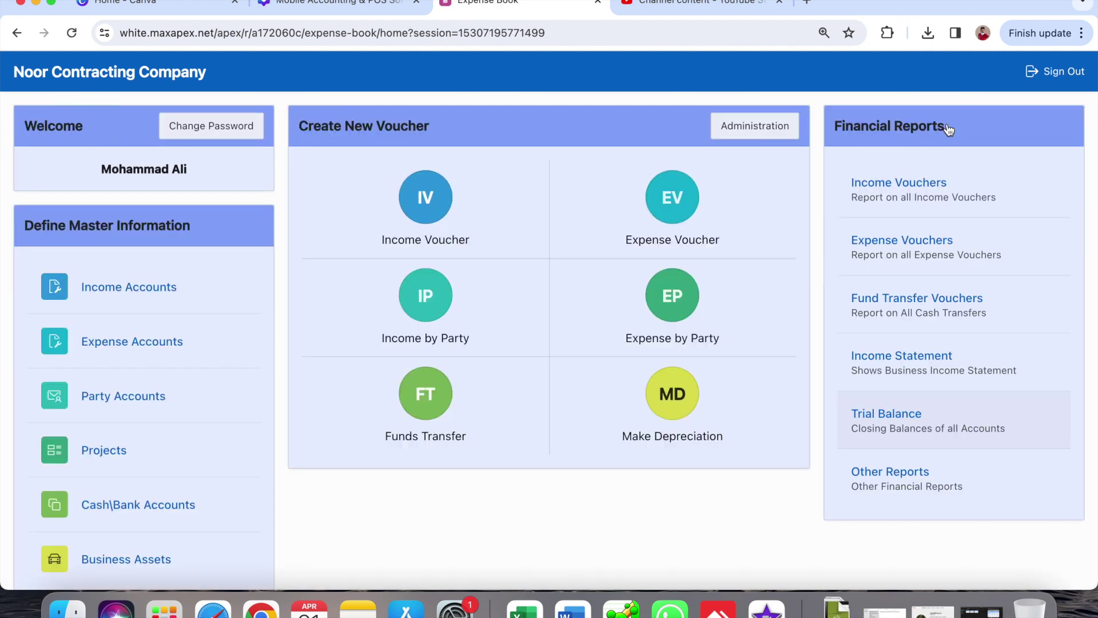
# - Start a new funds transfer of 100000 from HBL Bank charged to project DHA 122 - Y
pyautogui.click(424, 395)
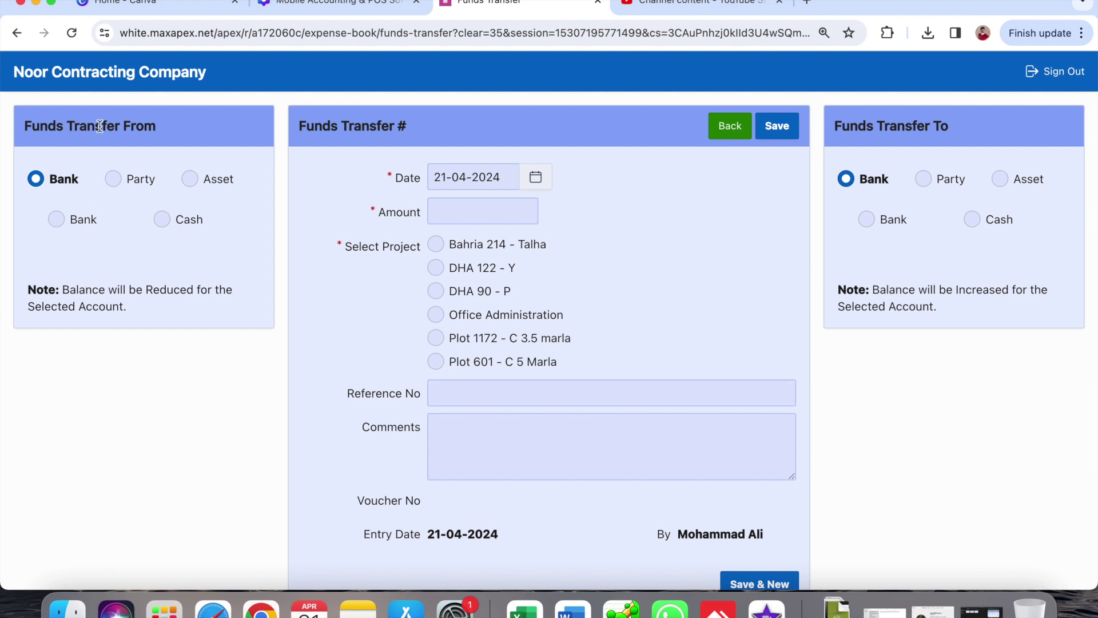
pyautogui.click(56, 220)
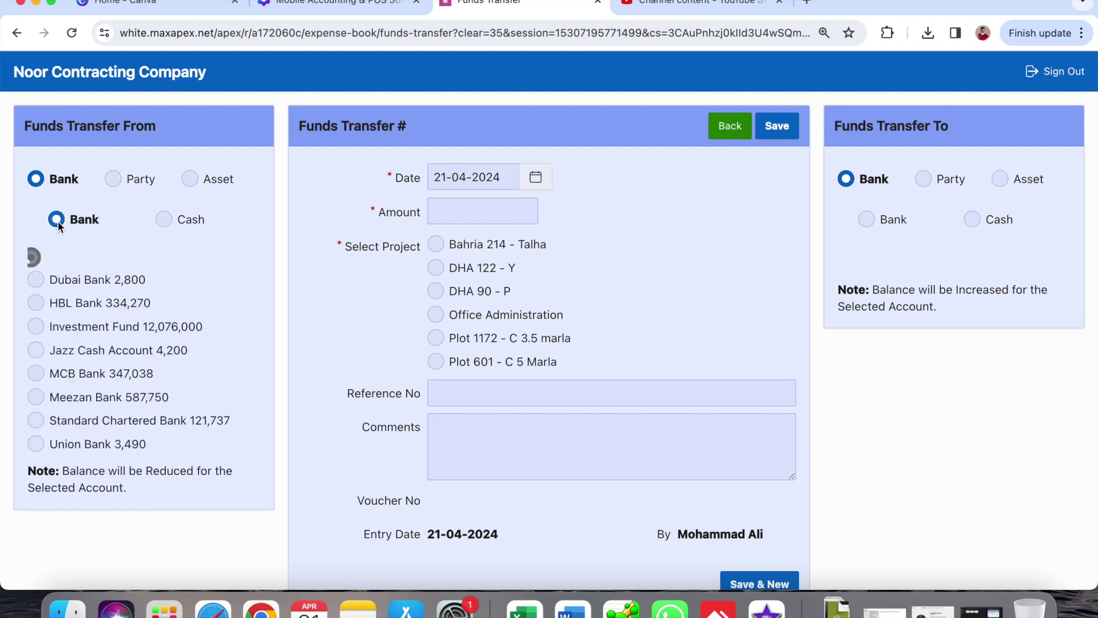
pyautogui.click(80, 283)
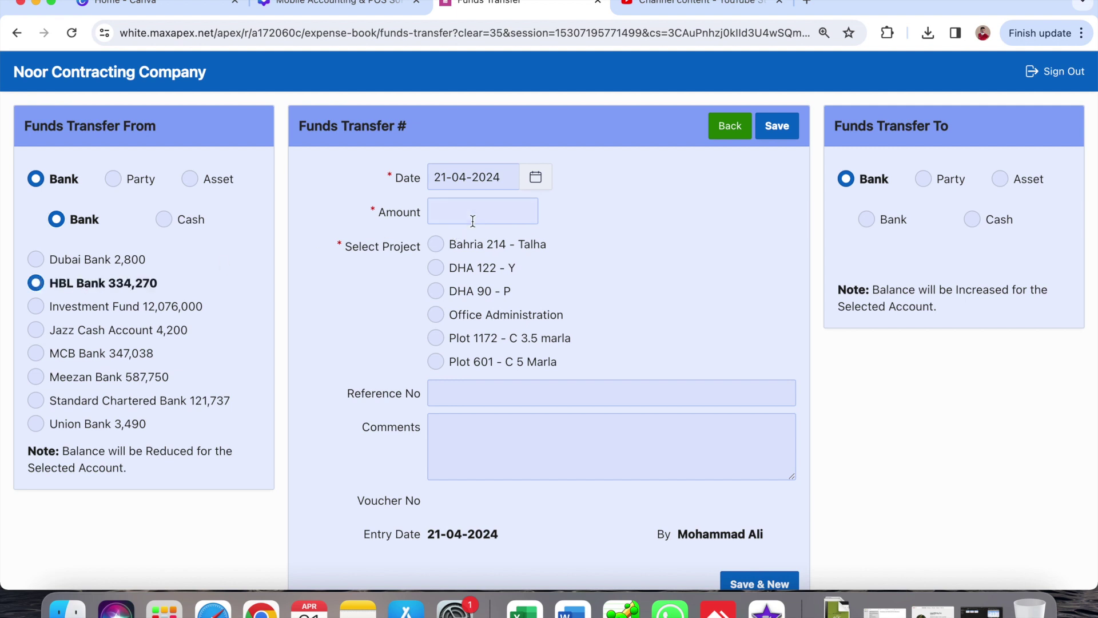
pyautogui.click(524, 201)
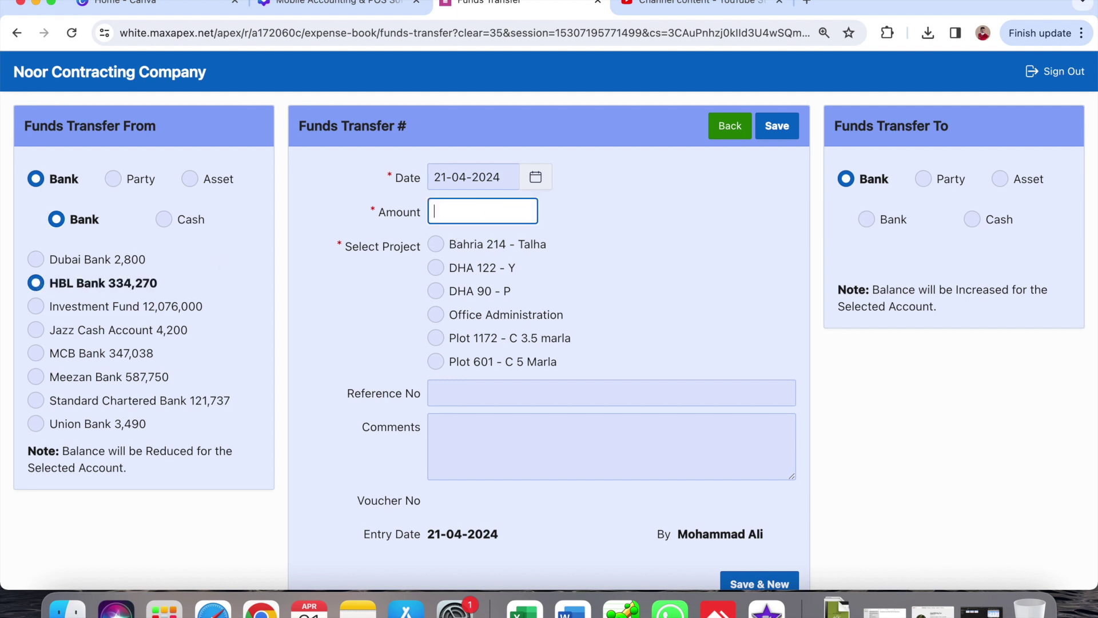
pyautogui.write('100000')
pyautogui.click(491, 270)
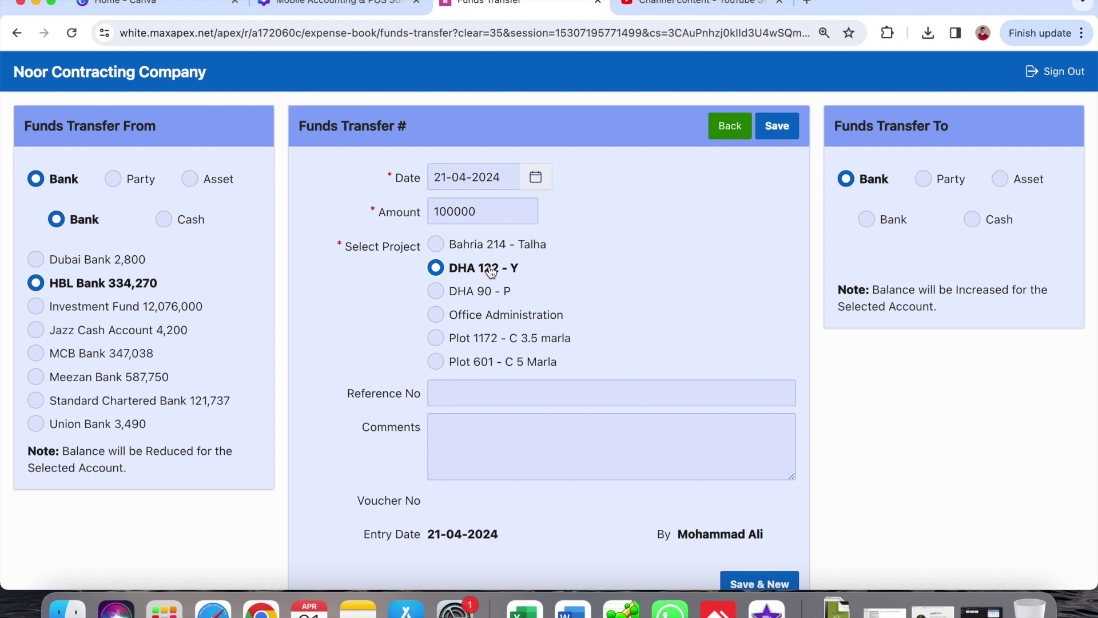
pyautogui.click(569, 469)
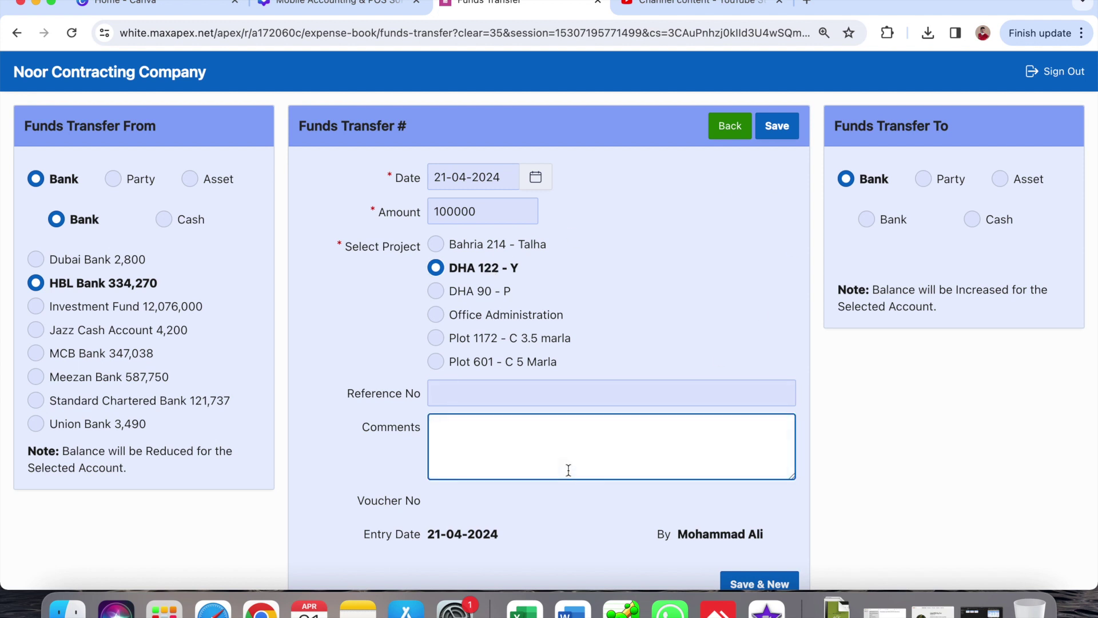
# - Send the 100,000 to the employee party with a -160,000 balance and save as voucher 101
pyautogui.click(923, 175)
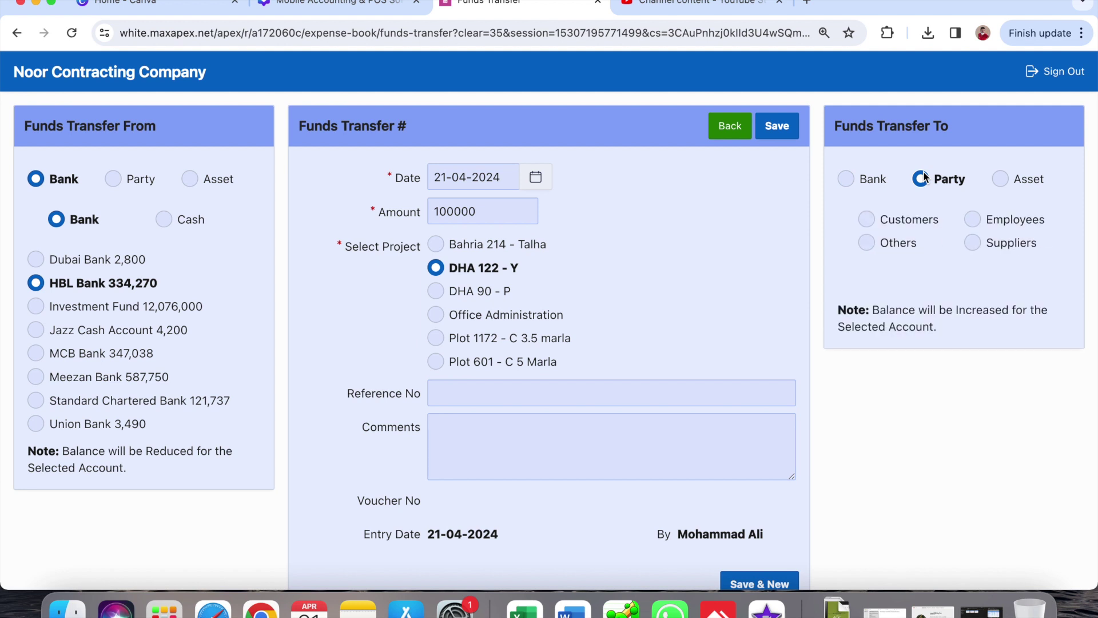
pyautogui.click(971, 219)
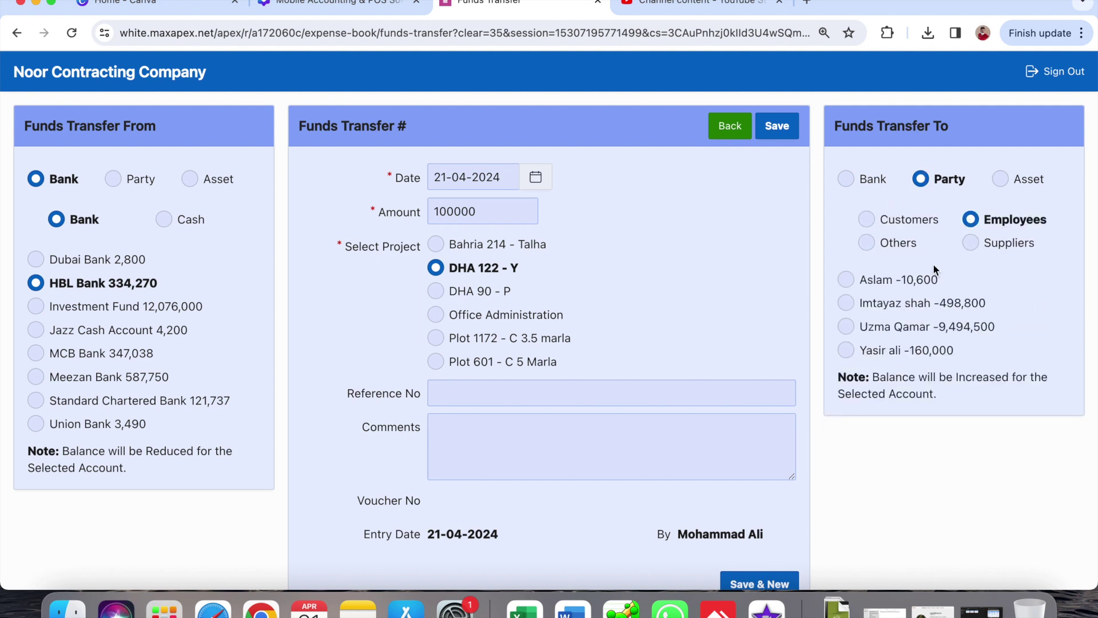
pyautogui.click(857, 351)
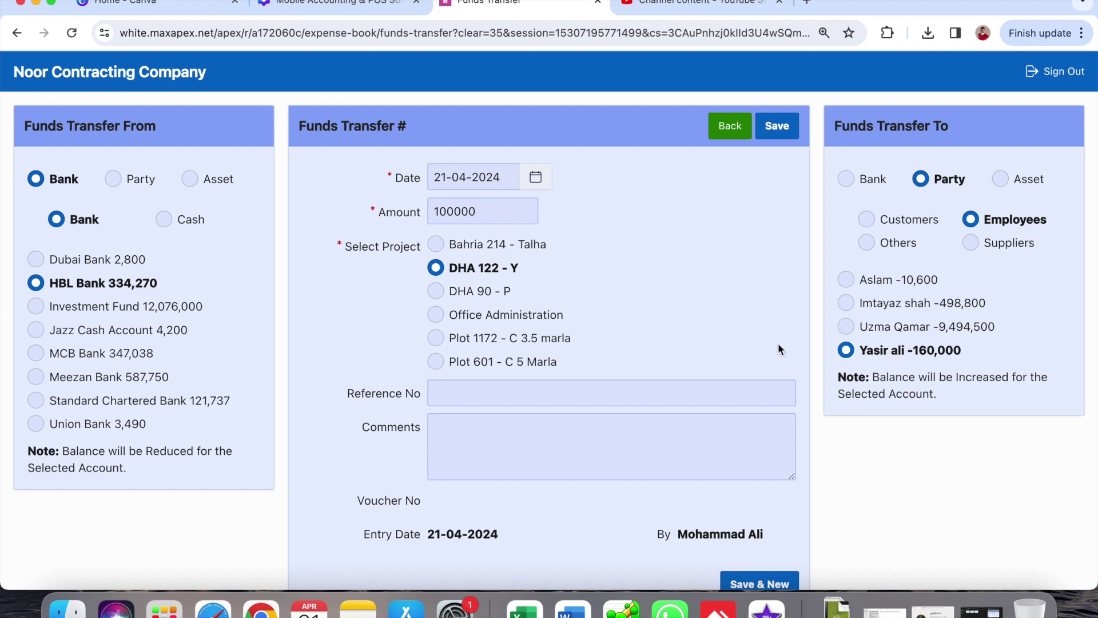
pyautogui.click(485, 456)
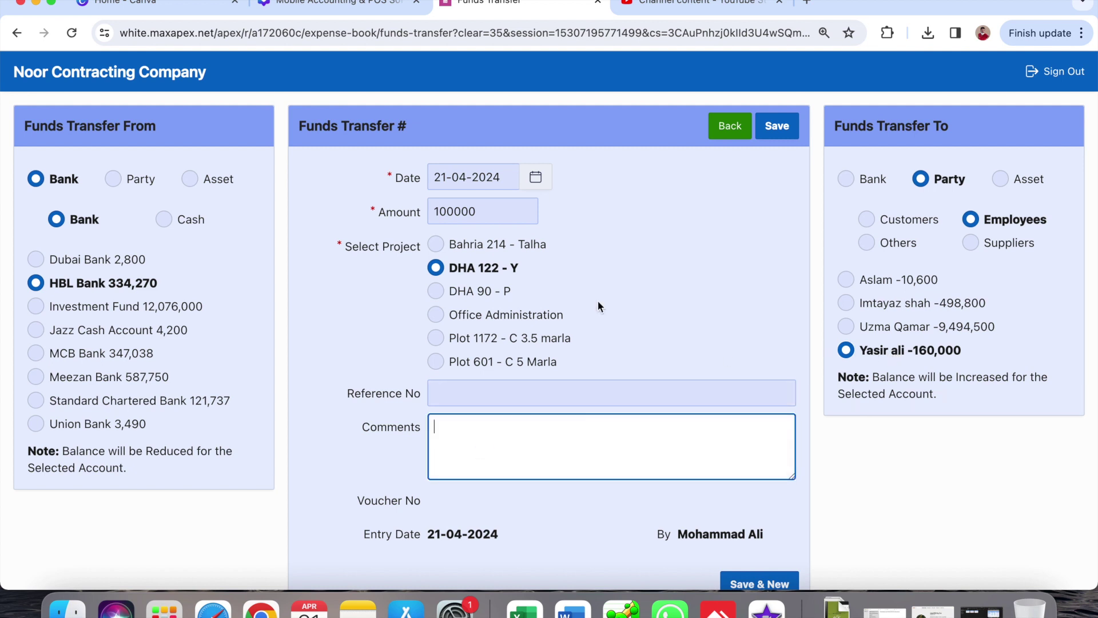
pyautogui.click(770, 130)
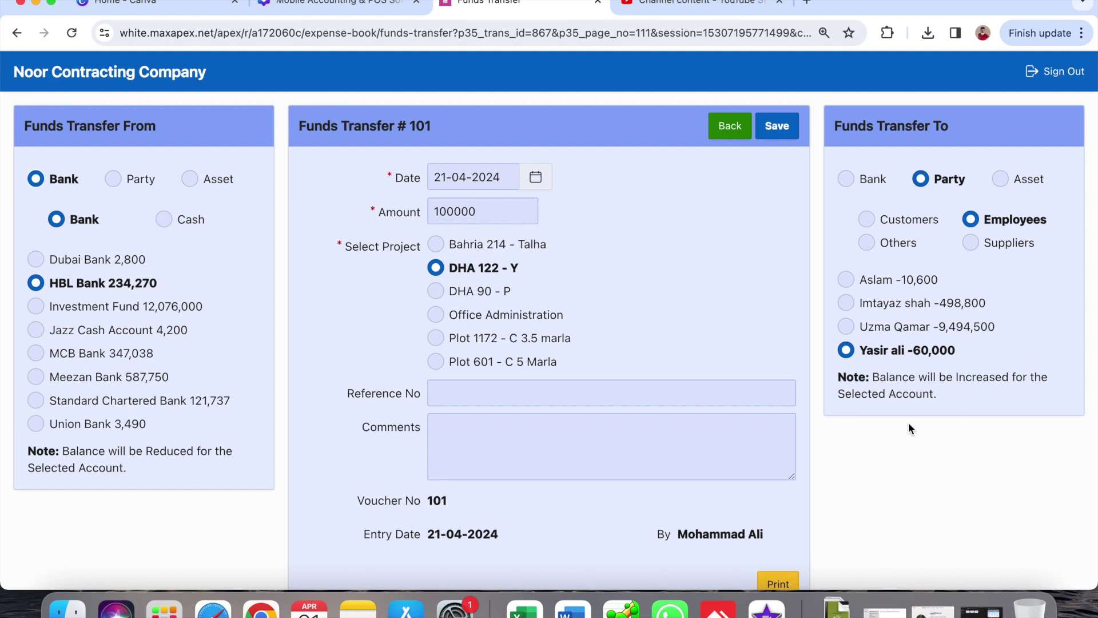
# - Check voucher 101 in the April funds transfer list, then return to the home dashboard
pyautogui.click(739, 128)
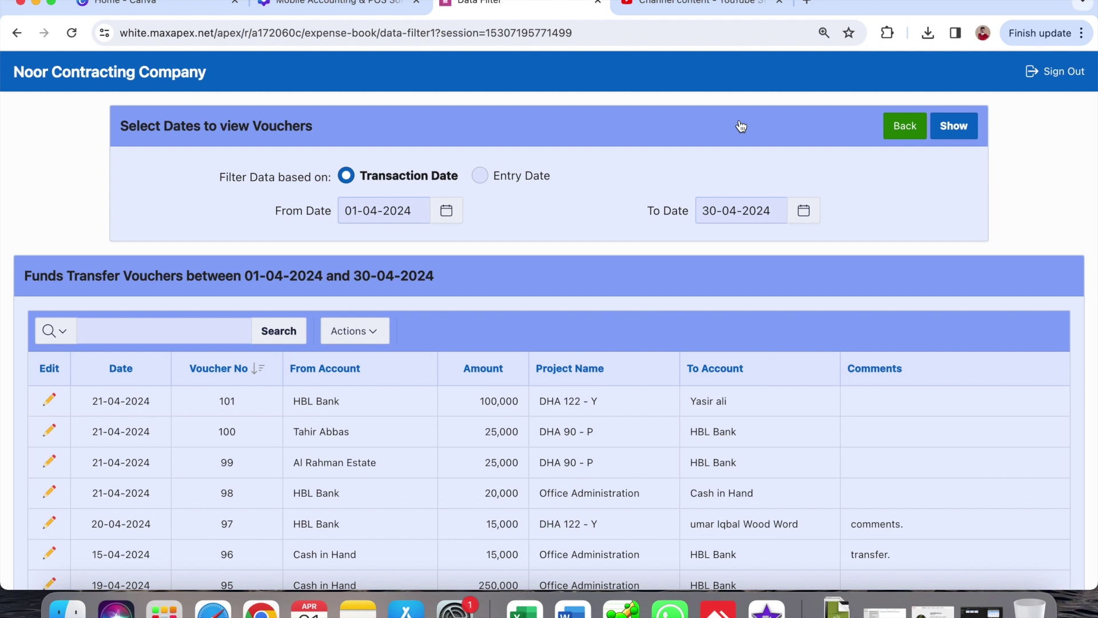
pyautogui.click(893, 126)
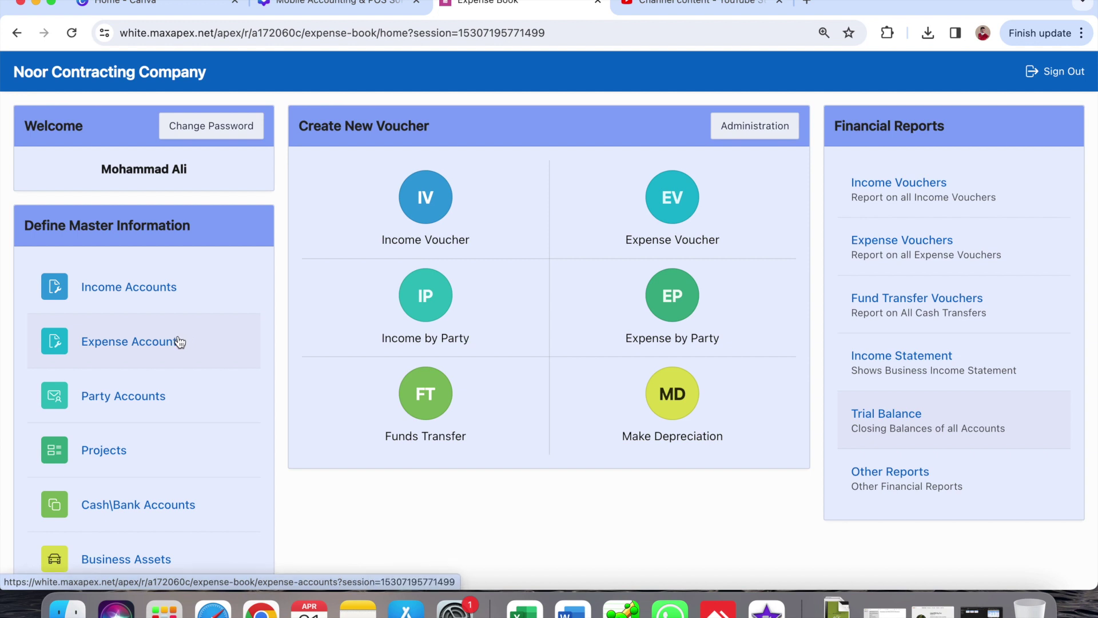
# - Open Party Accounts to view balances and begin a New Party record
pyautogui.click(160, 394)
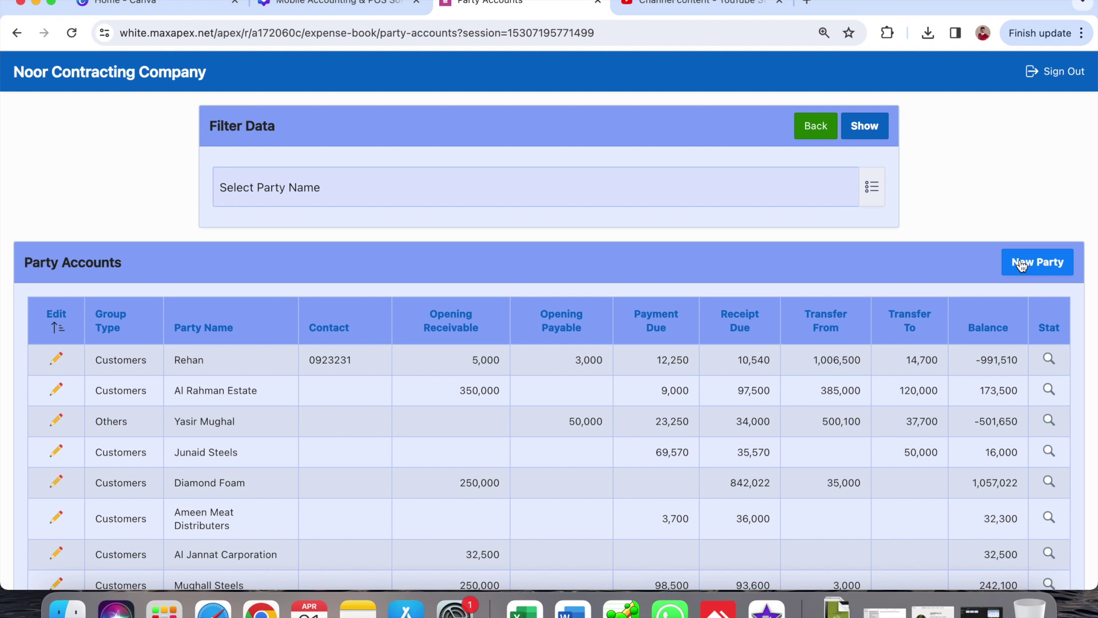
pyautogui.click(1046, 265)
# - Enter the new party's name and set its Group Type to Employees
pyautogui.click(405, 217)
pyautogui.write('N')
pyautogui.write('a')
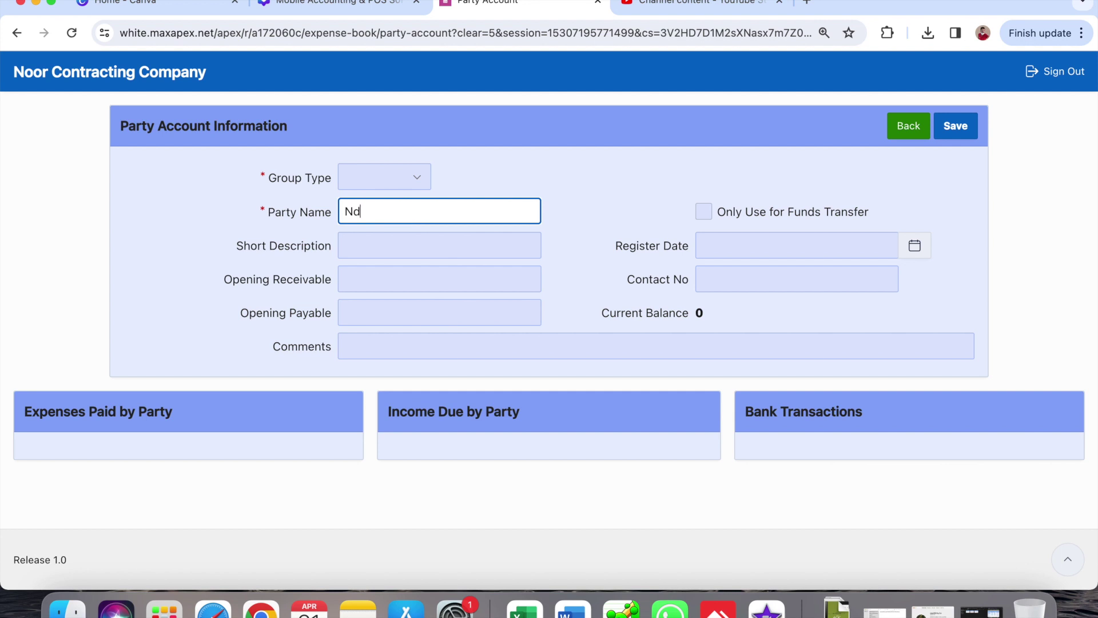
pyautogui.write('dia')
pyautogui.click(388, 177)
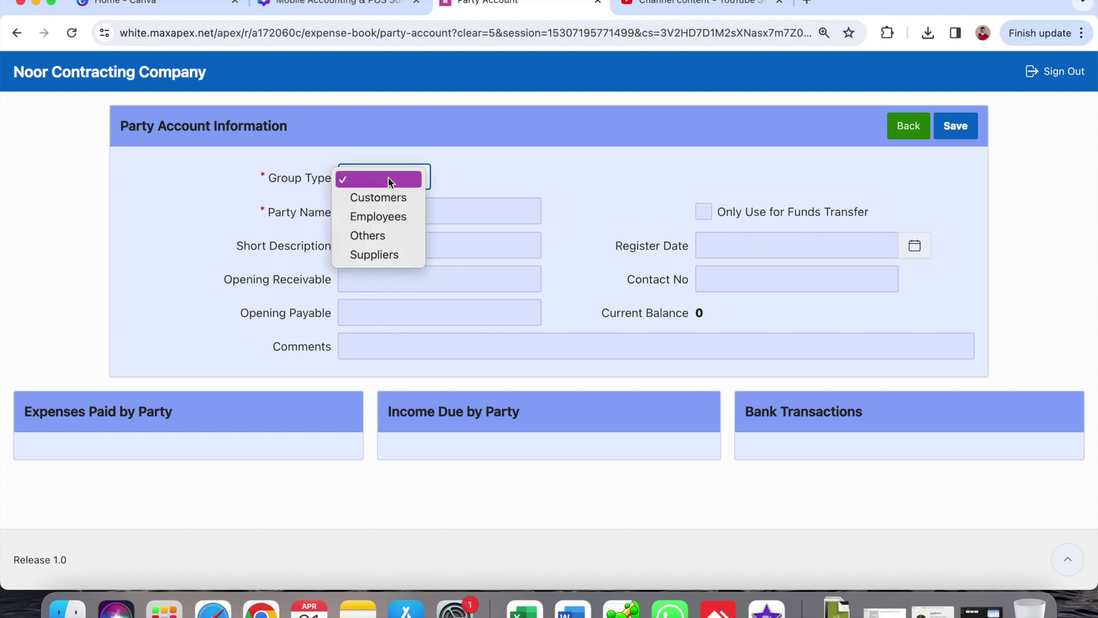
pyautogui.click(389, 217)
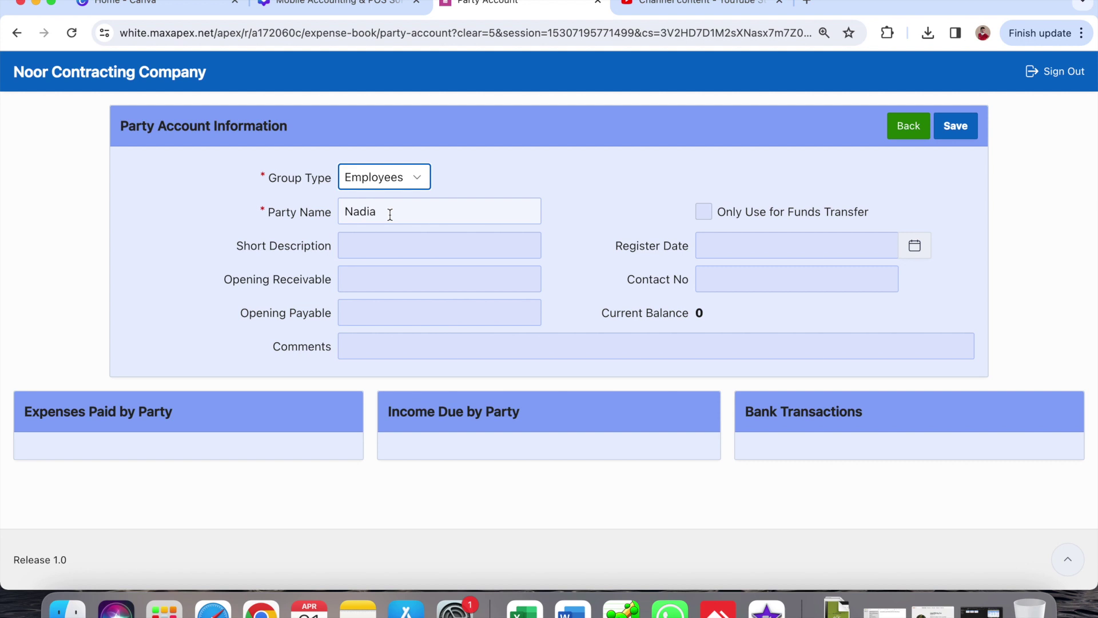
# - Leave Opening Receivable empty, save the party and return to Party Accounts
pyautogui.click(360, 277)
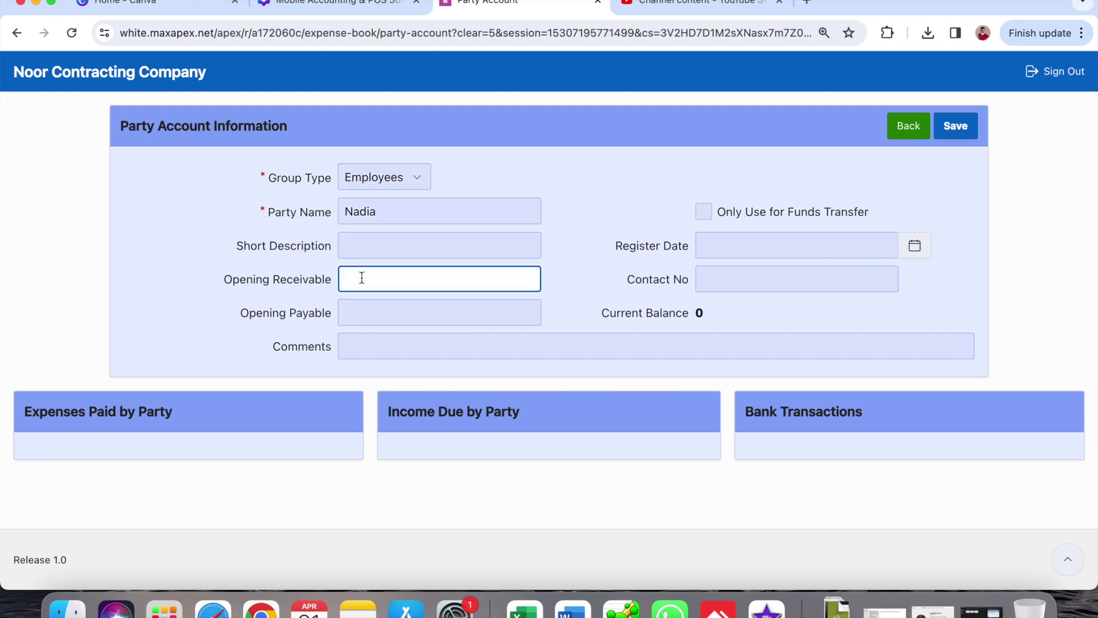
pyautogui.write('50000')
pyautogui.press('BackSpace')
pyautogui.press('BackSpace')
pyautogui.press('BackSpace')
pyautogui.press('BackSpace')
pyautogui.write('9')
pyautogui.press('BackSpace')
pyautogui.press('BackSpace')
pyautogui.click(965, 128)
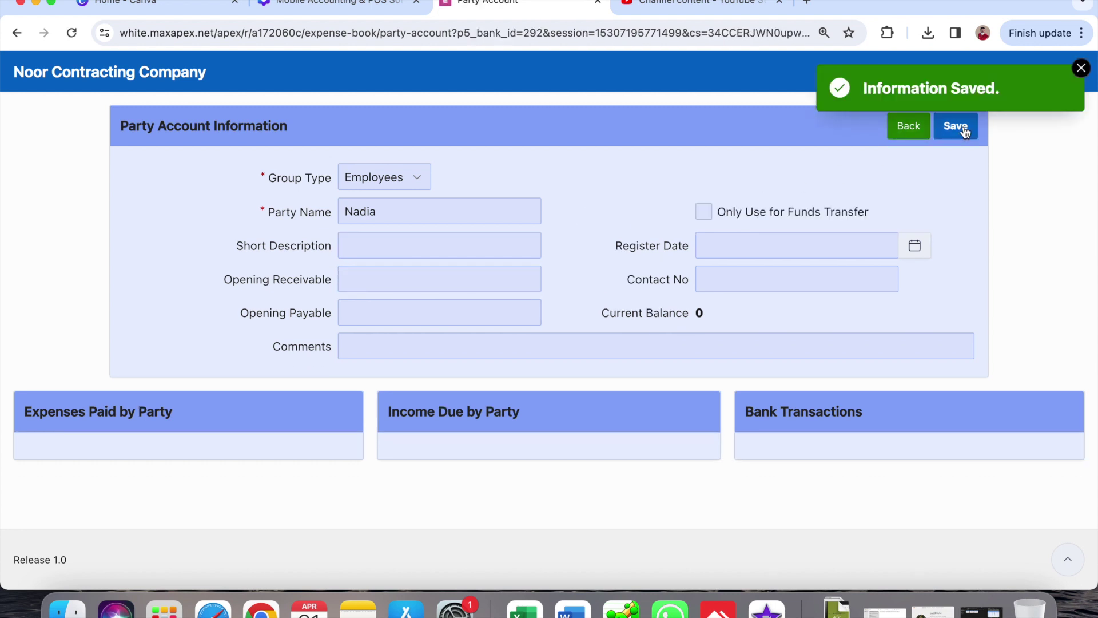
pyautogui.click(909, 129)
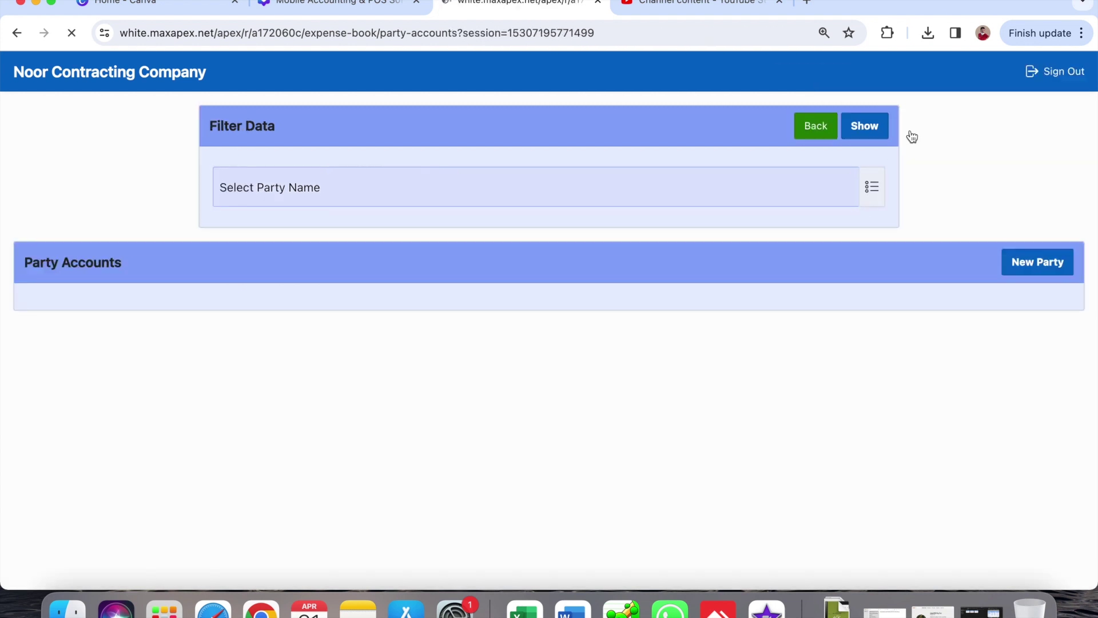
# - Start a new funds transfer of 50,000 dated 05-04-2024
pyautogui.click(816, 127)
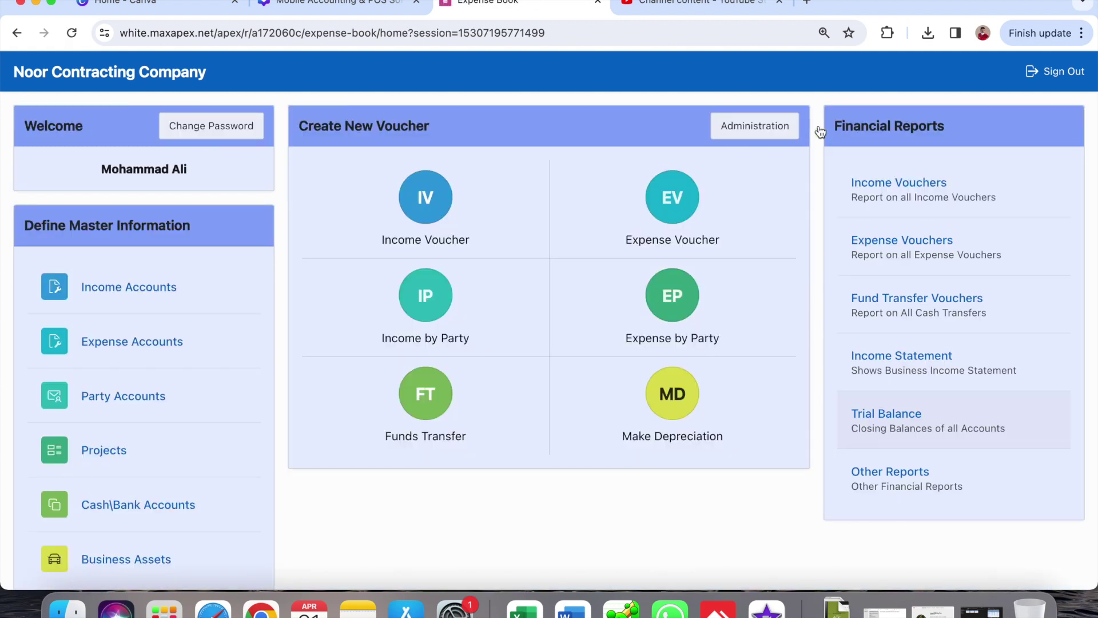
pyautogui.click(422, 400)
pyautogui.click(535, 178)
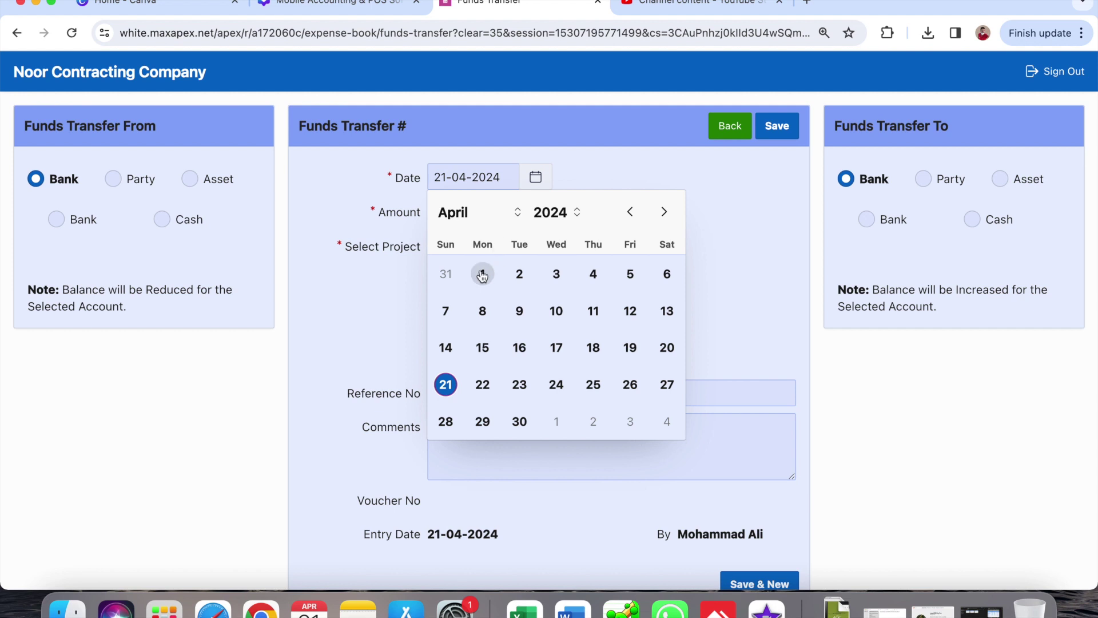
pyautogui.click(631, 274)
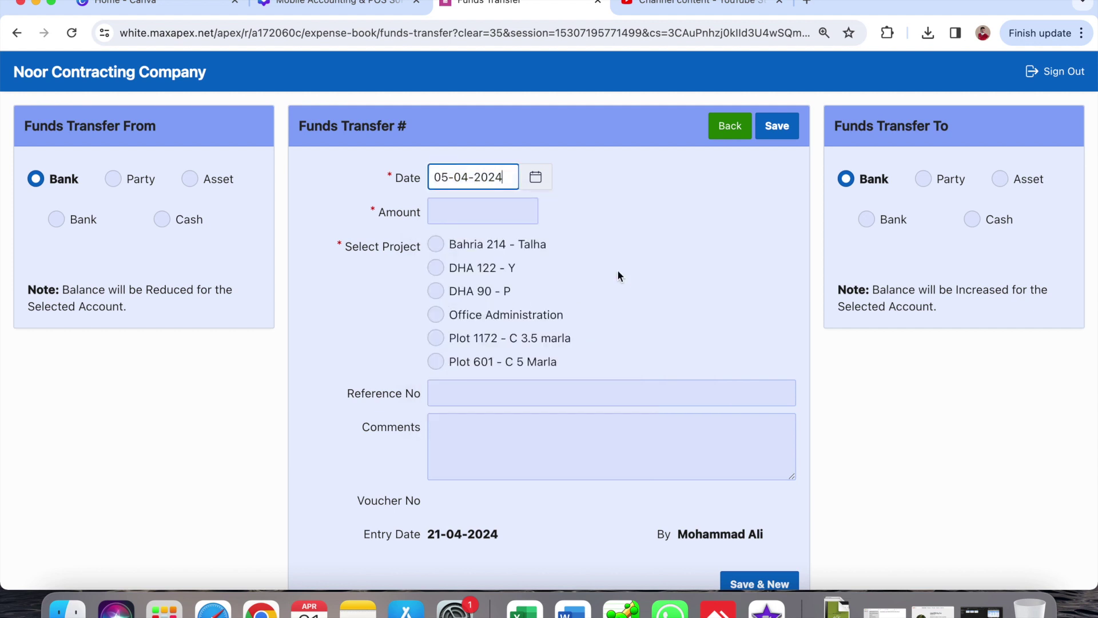
pyautogui.click(481, 211)
pyautogui.write('50000')
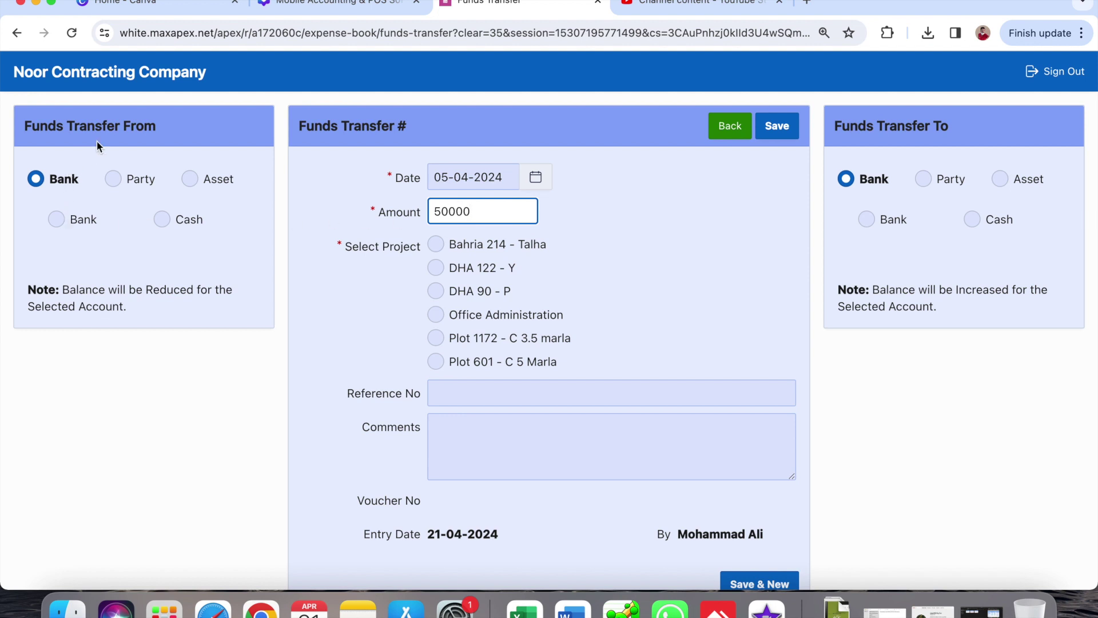
# - Send it from HBL Bank to the new employee for Office Administration, commented 'Loan given.', and save
pyautogui.click(56, 221)
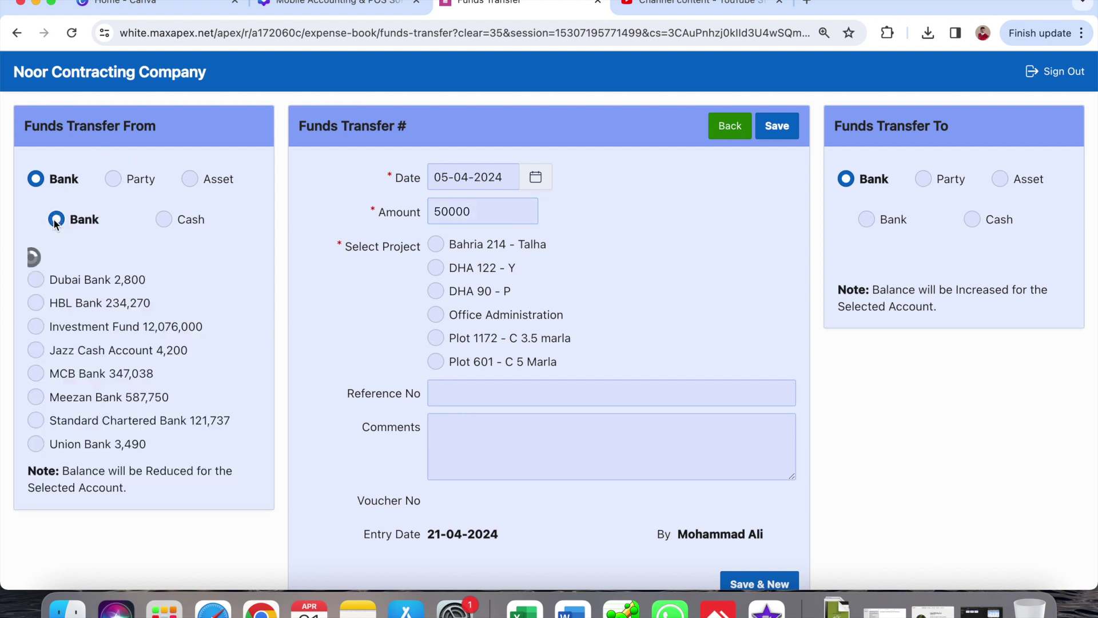
pyautogui.click(76, 284)
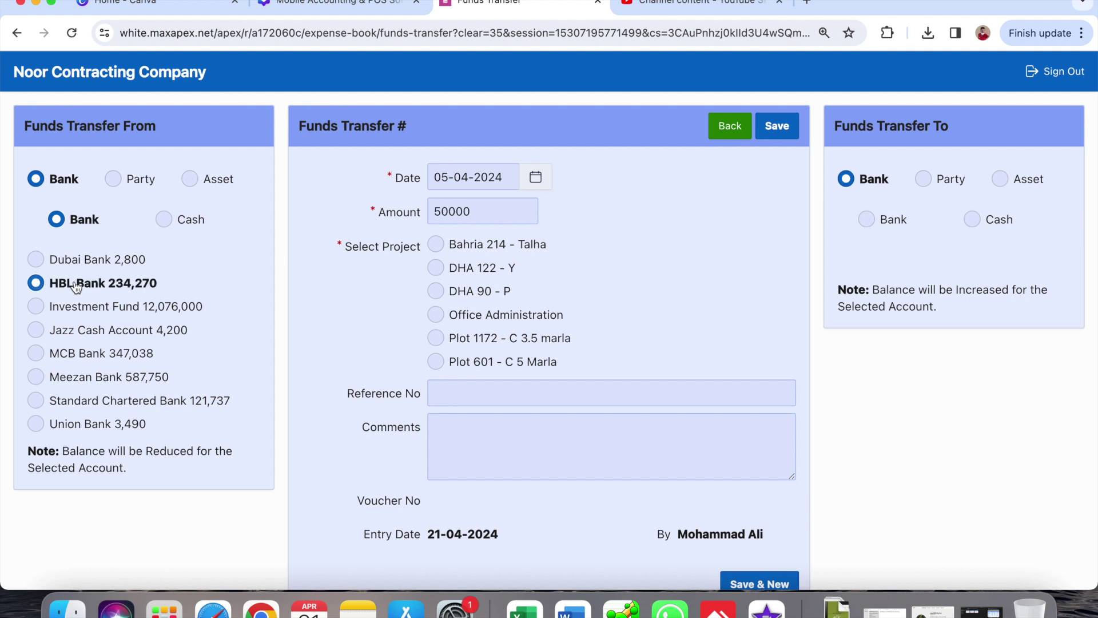
pyautogui.click(924, 179)
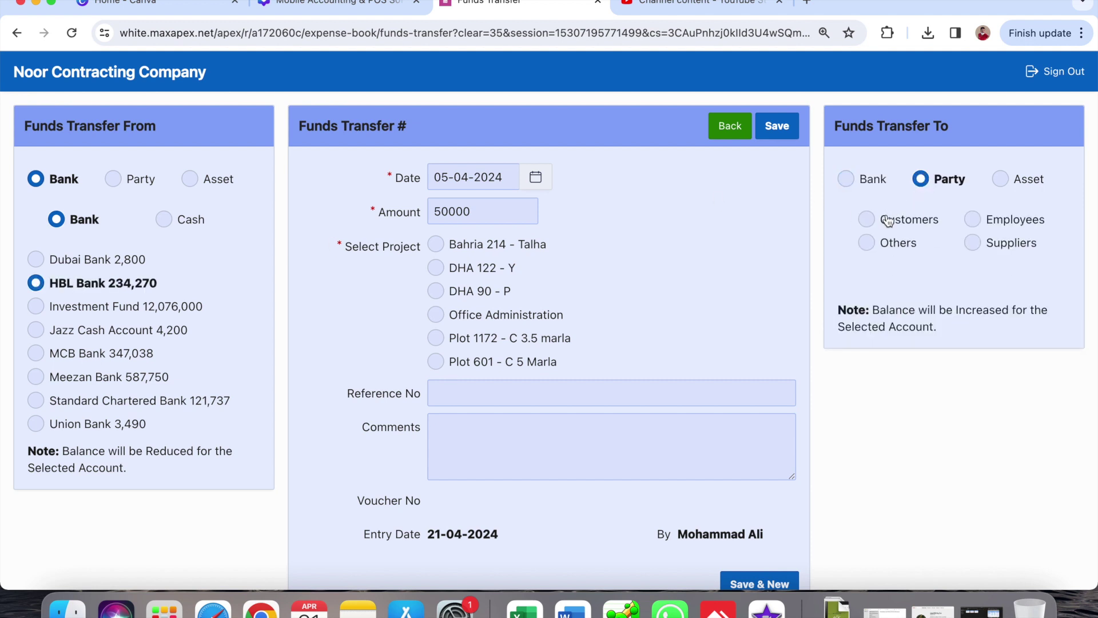
pyautogui.click(1023, 226)
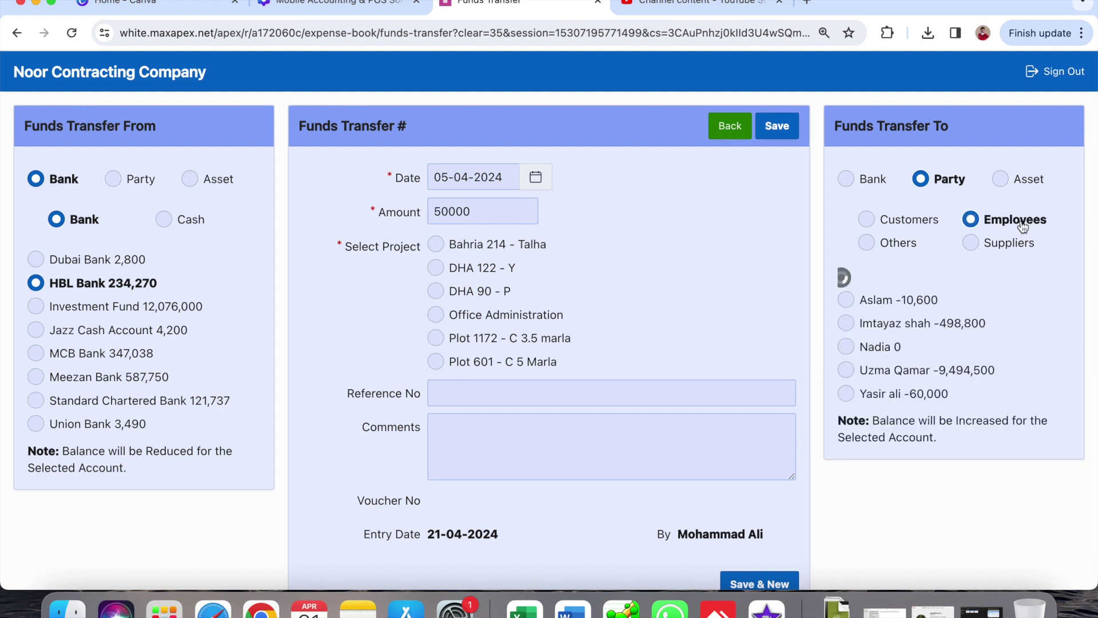
pyautogui.click(866, 329)
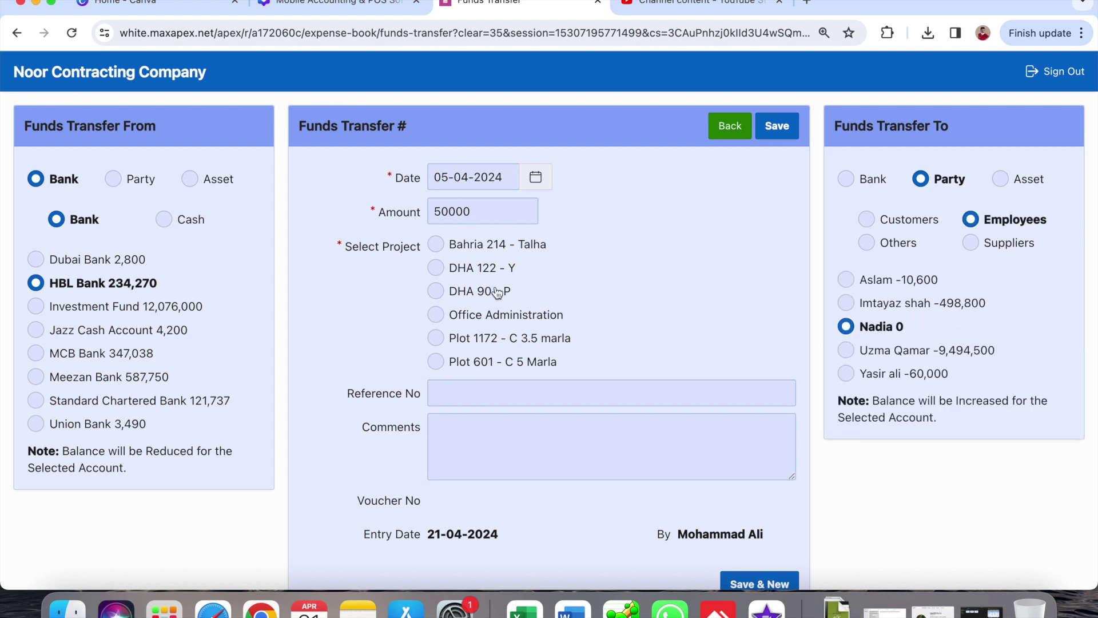
pyautogui.click(464, 316)
pyautogui.click(449, 467)
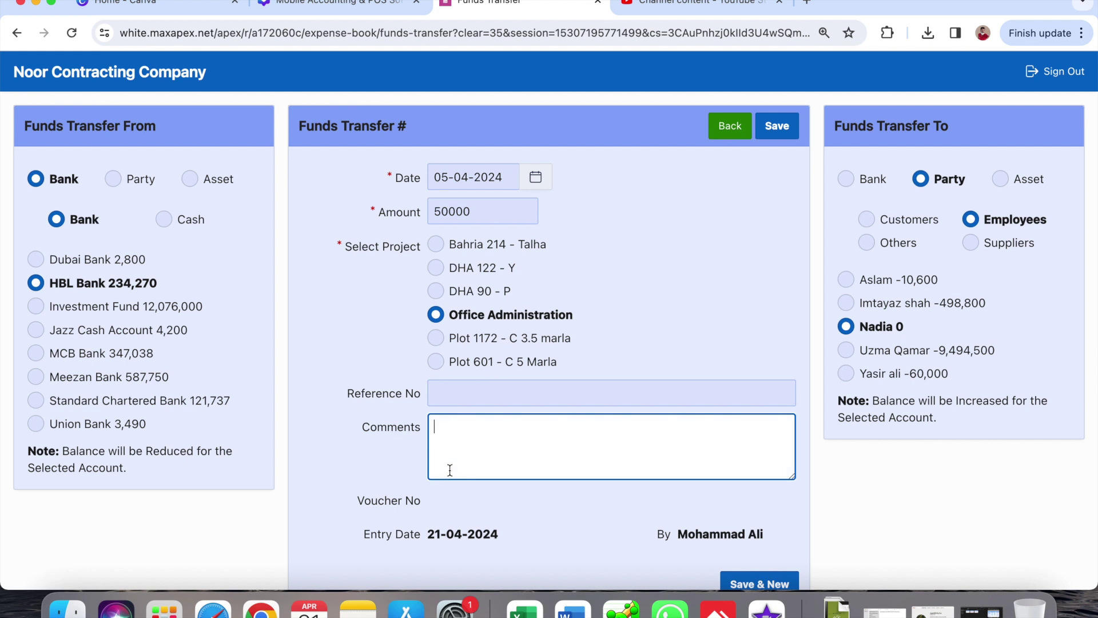
pyautogui.write('Loan given.')
pyautogui.click(783, 127)
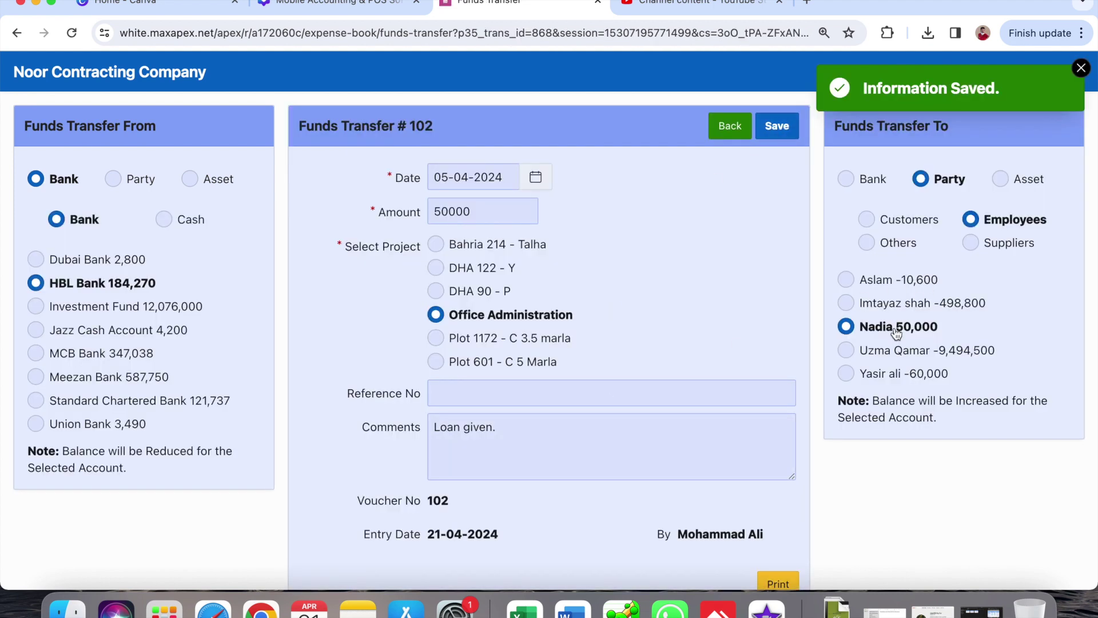
pyautogui.click(726, 133)
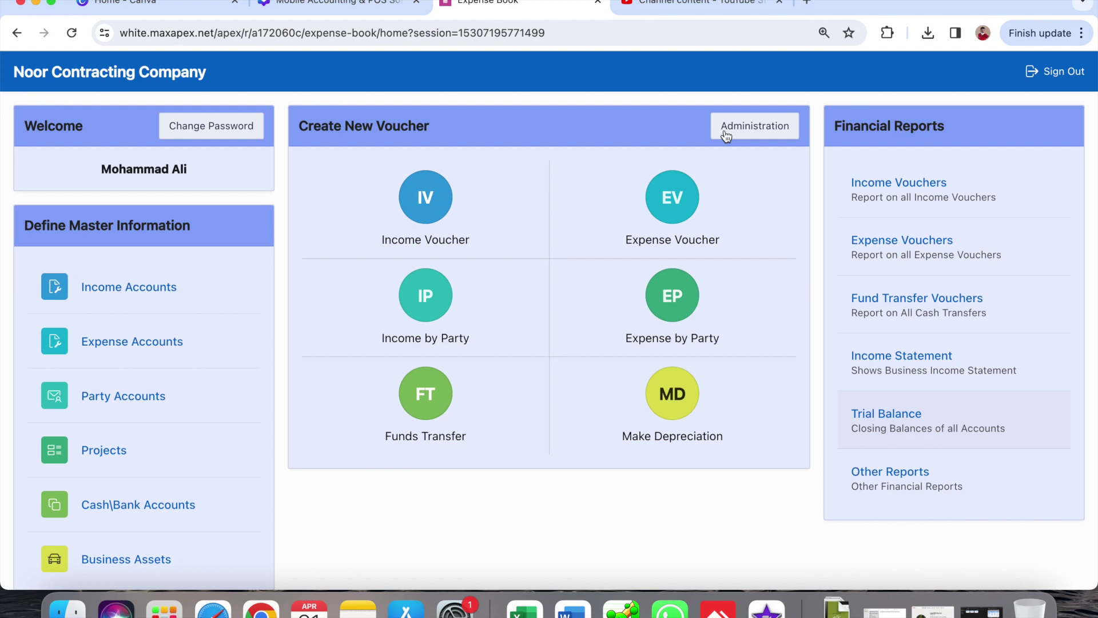
pyautogui.click(902, 487)
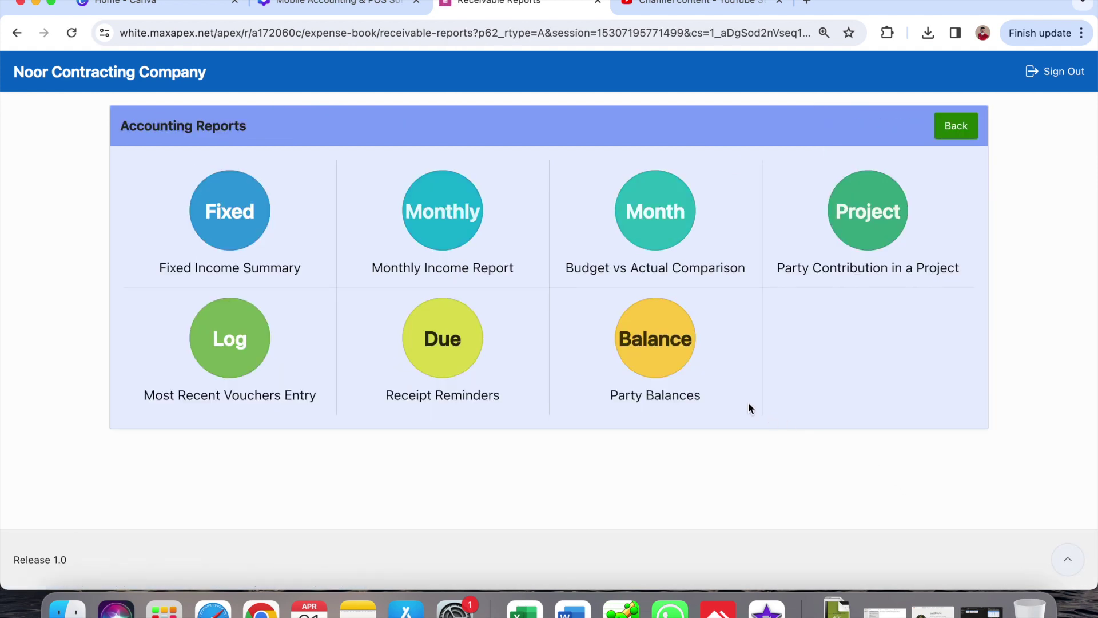
pyautogui.click(647, 325)
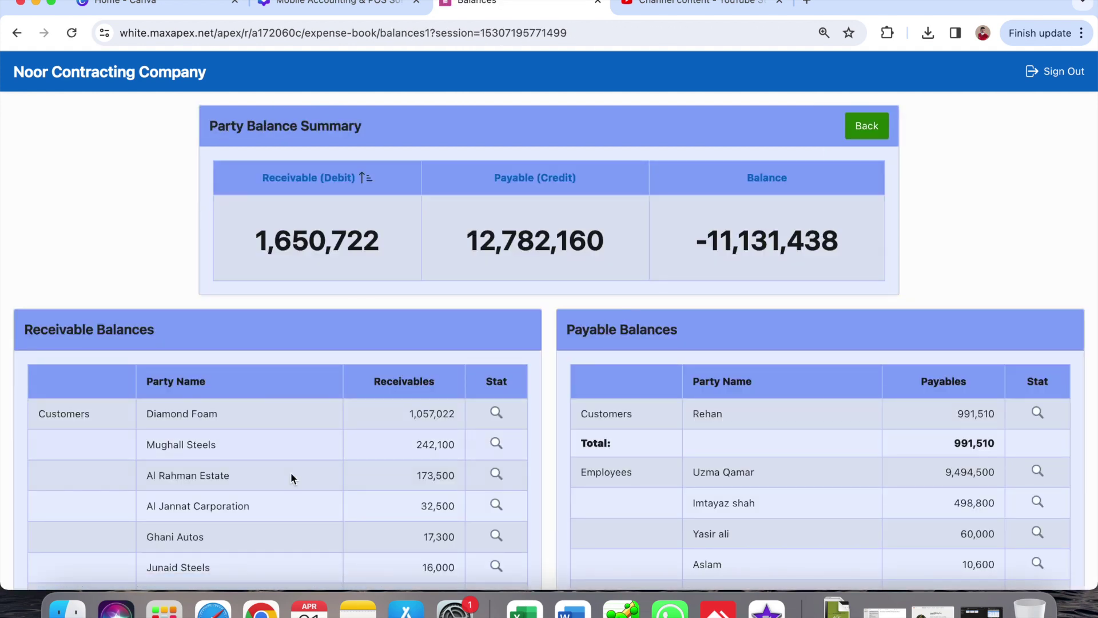
pyautogui.scroll(-3, 283, 476)
pyautogui.scroll(-2, 283, 476)
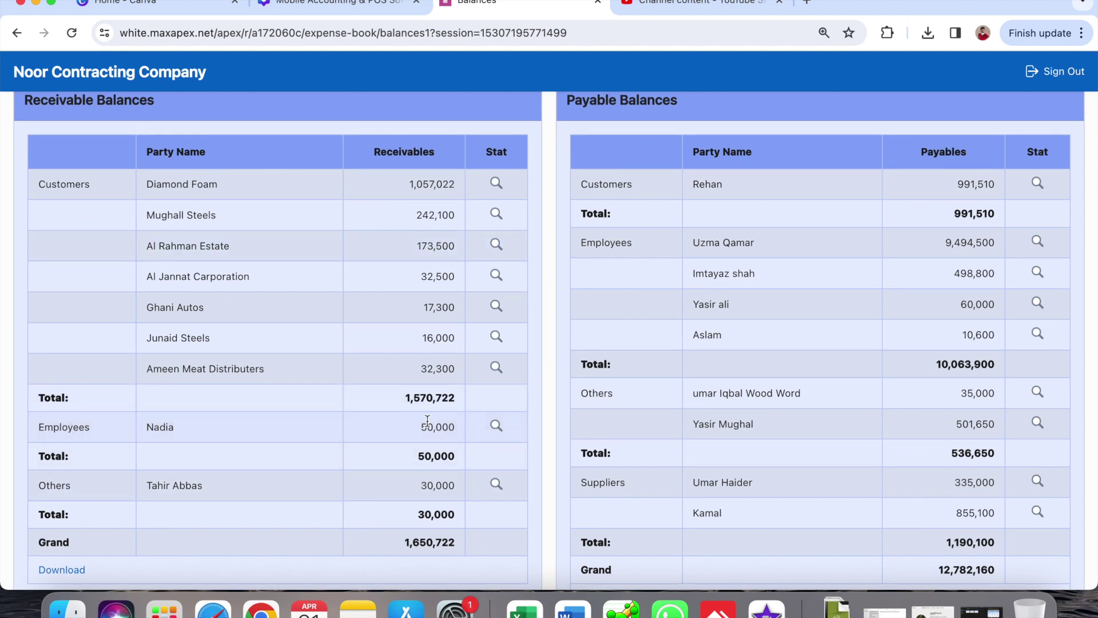
pyautogui.scroll(5, 425, 426)
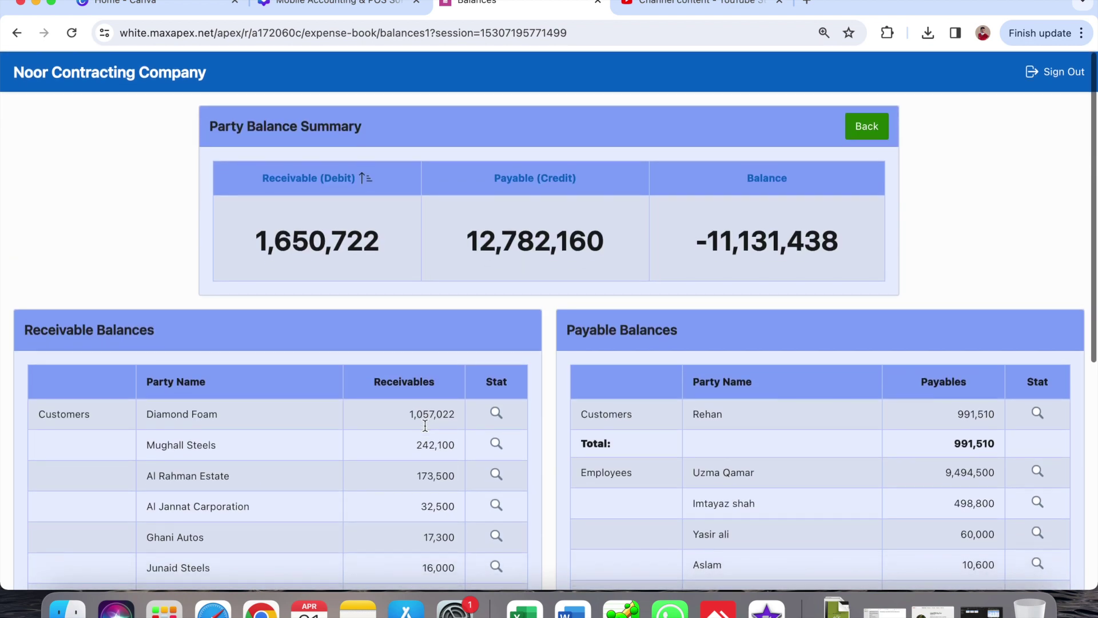
pyautogui.click(164, 75)
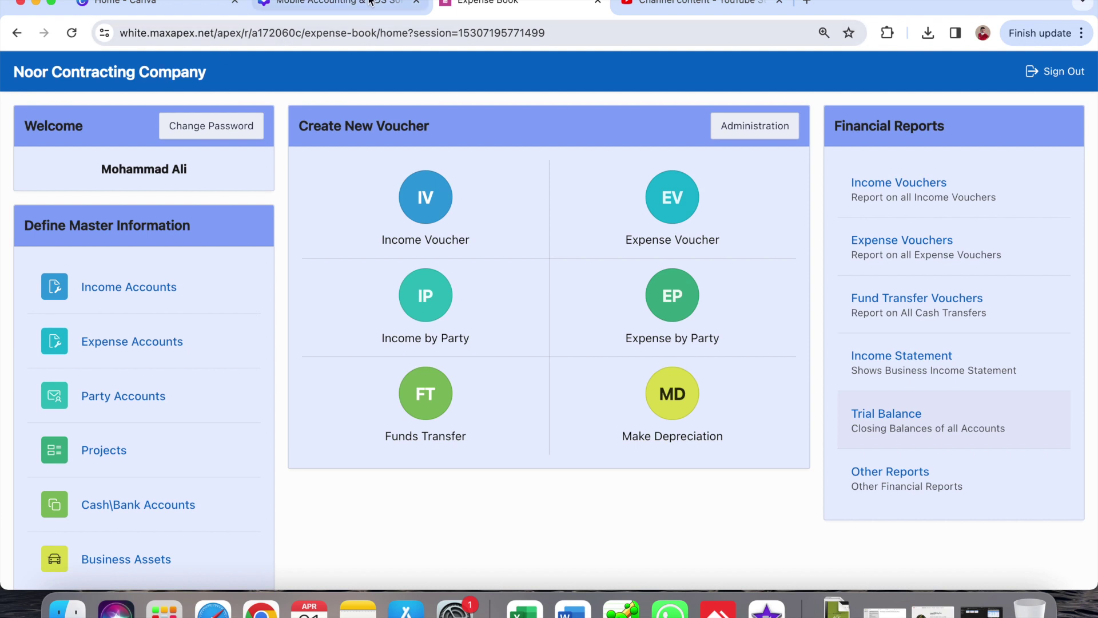
# - Start a 20,000 transfer from the employee's party account, dated 30-04-2024
pyautogui.click(414, 398)
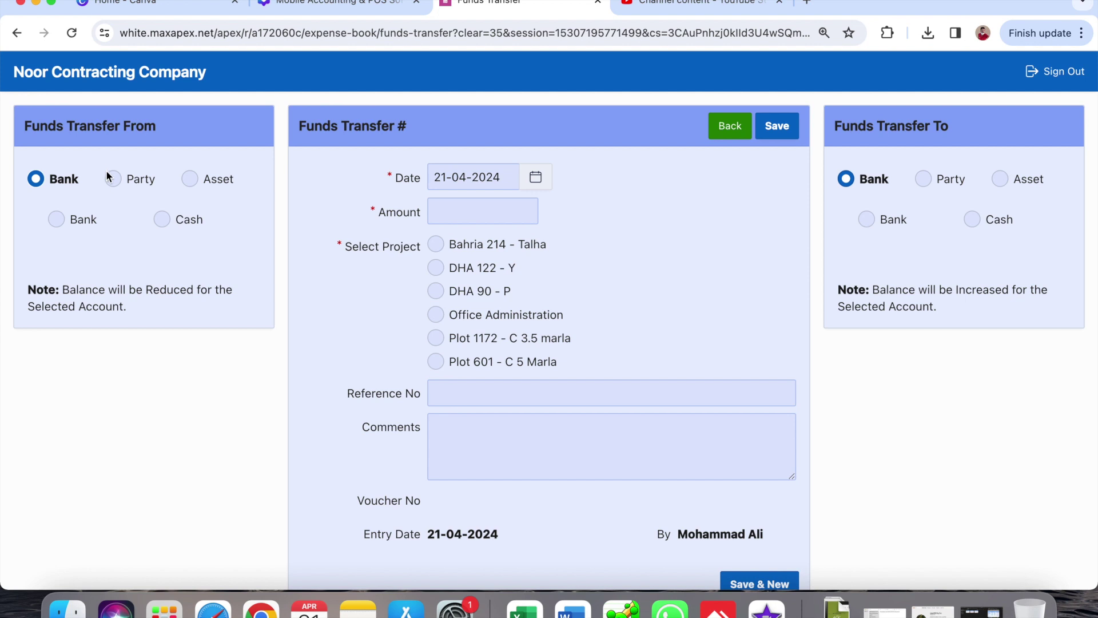
pyautogui.click(111, 179)
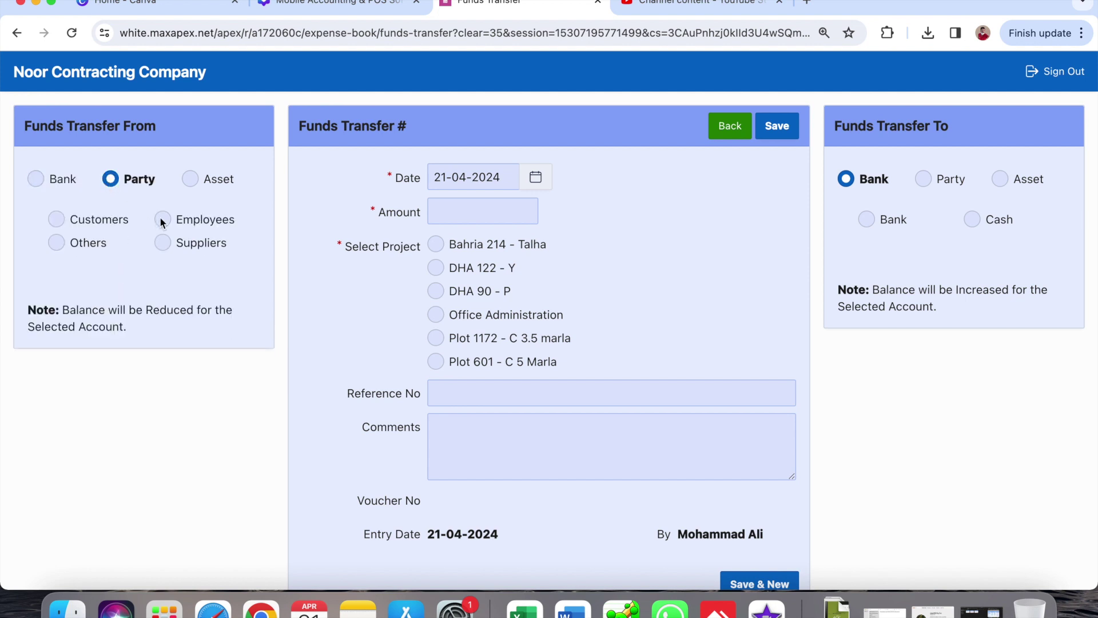
pyautogui.click(160, 219)
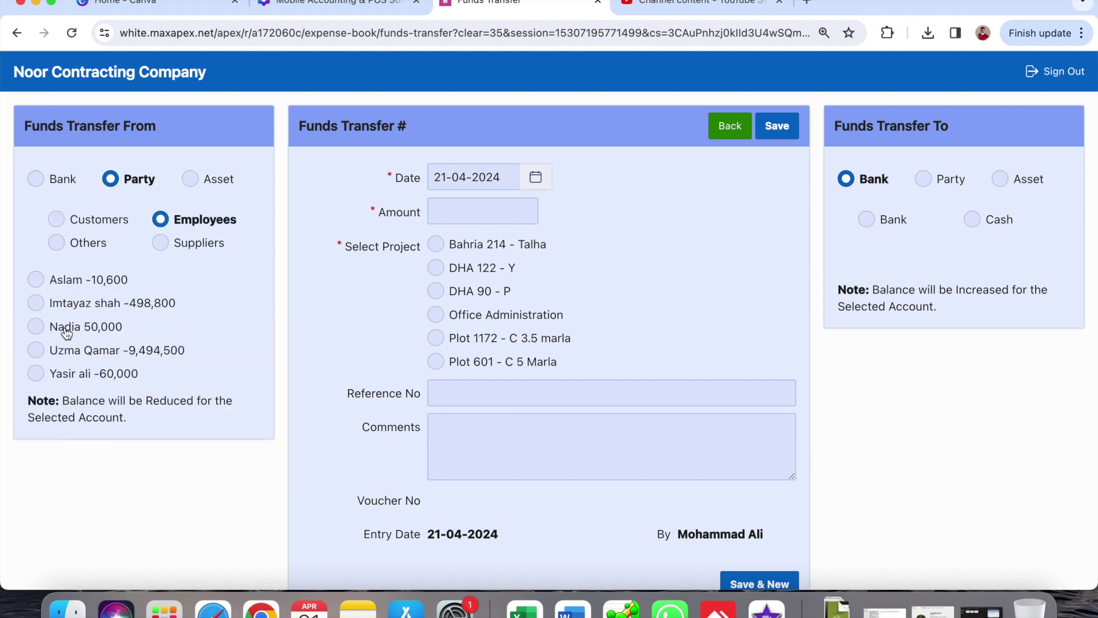
pyautogui.click(65, 327)
pyautogui.click(457, 213)
pyautogui.write('20000')
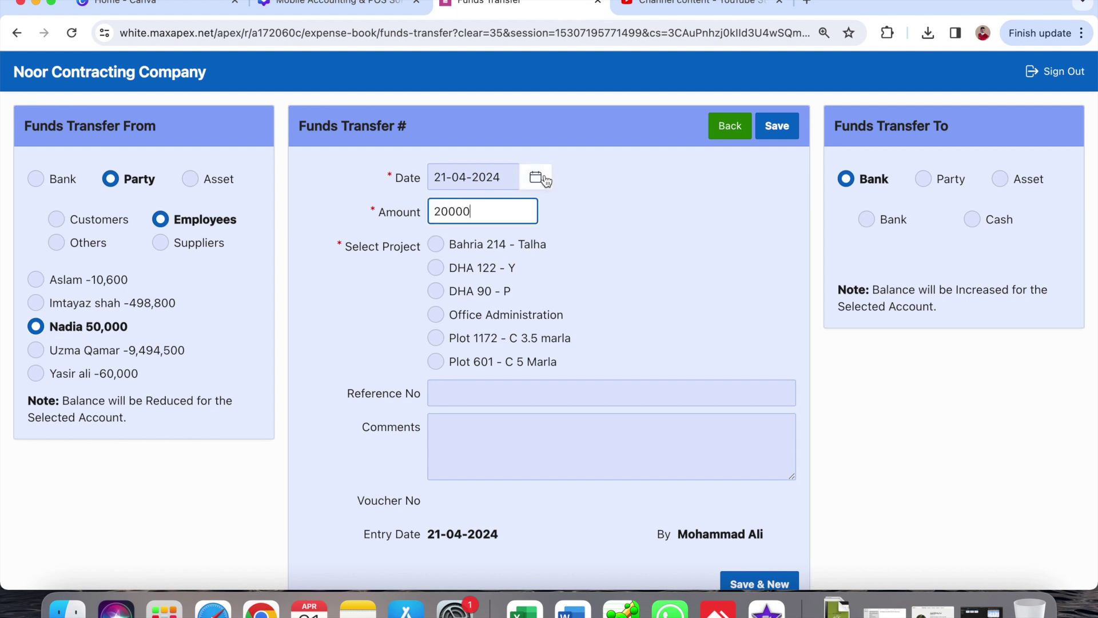
pyautogui.click(536, 177)
pyautogui.click(518, 421)
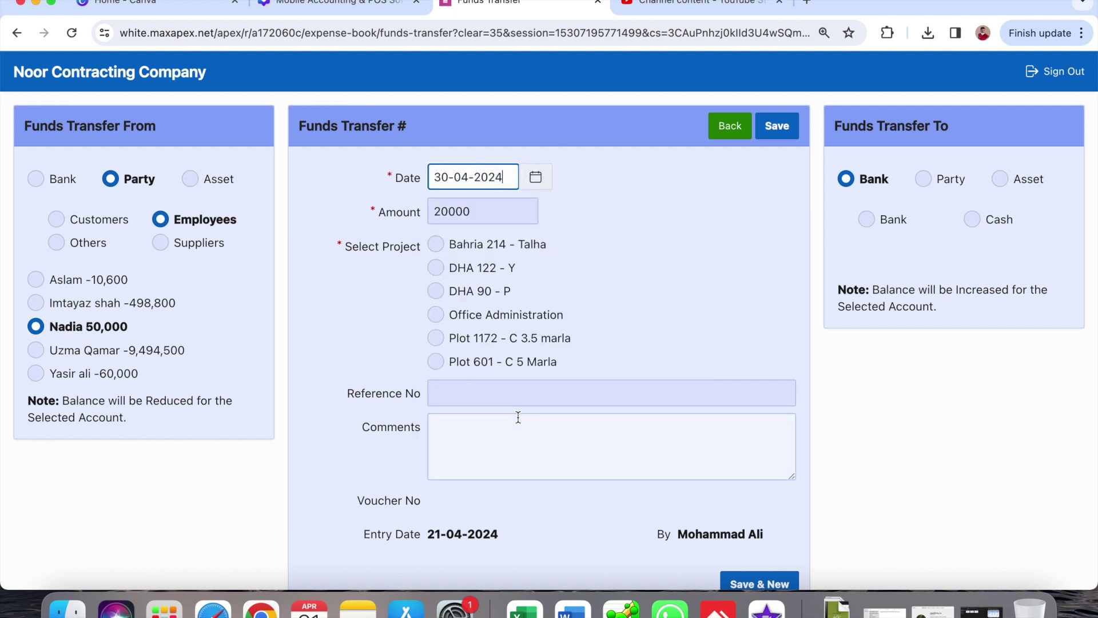
# - Charge it to Office Administration, deposit into Jazz Cash Account, and save voucher 103
pyautogui.click(489, 319)
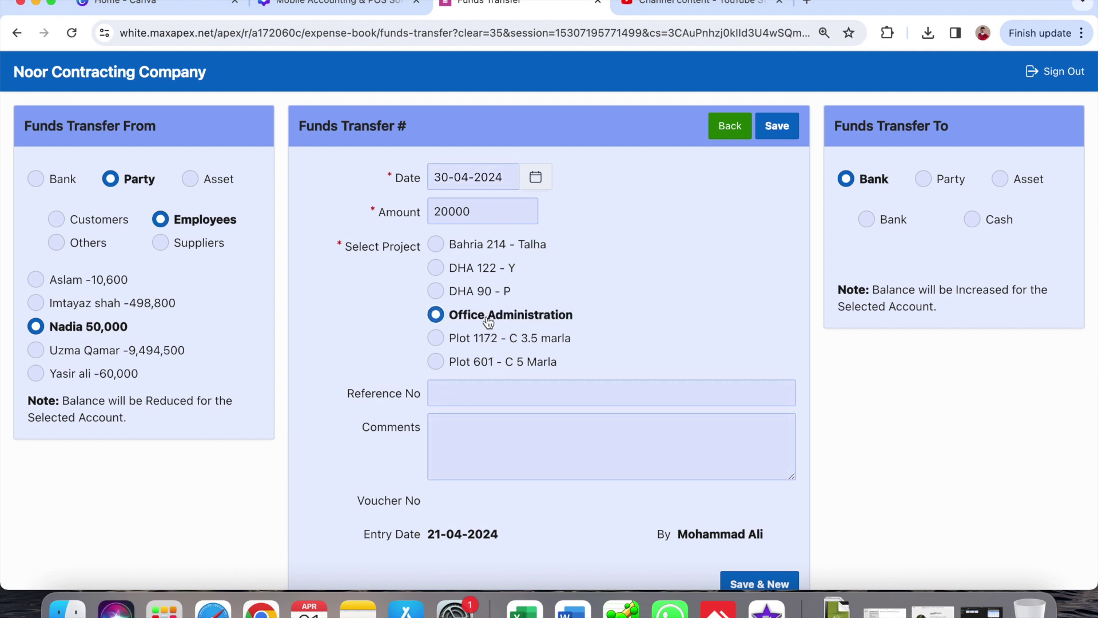
pyautogui.click(865, 220)
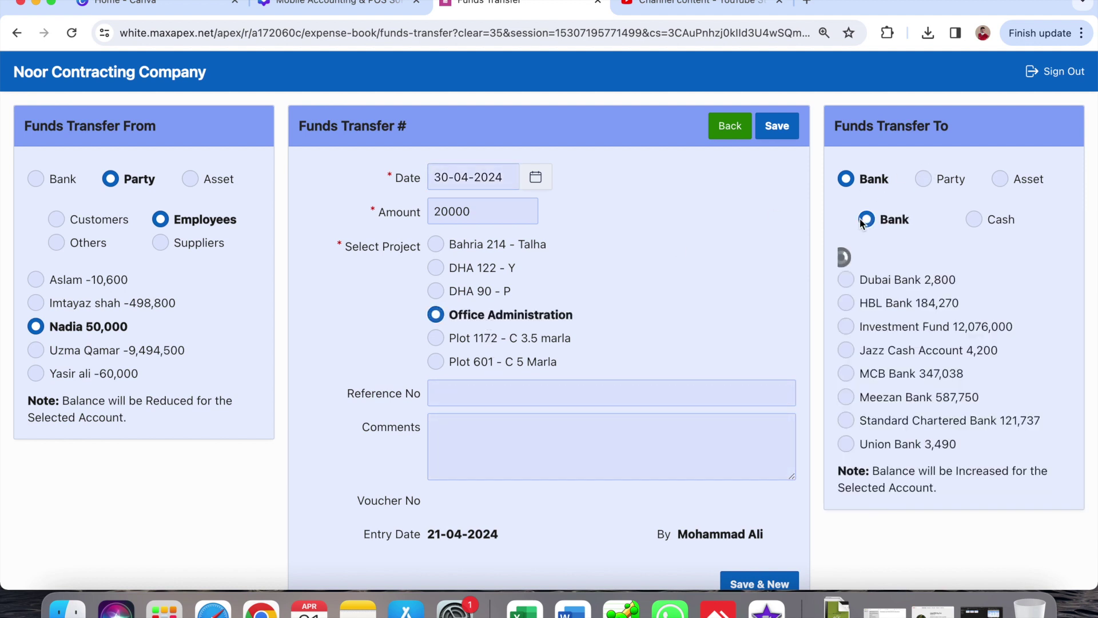
pyautogui.click(886, 284)
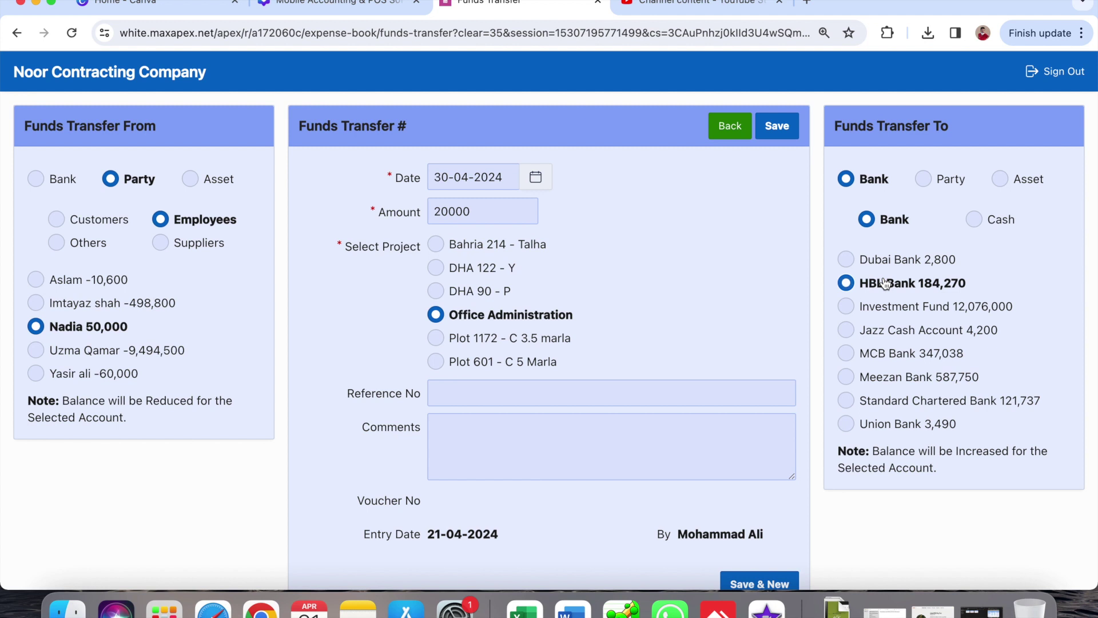
pyautogui.click(887, 380)
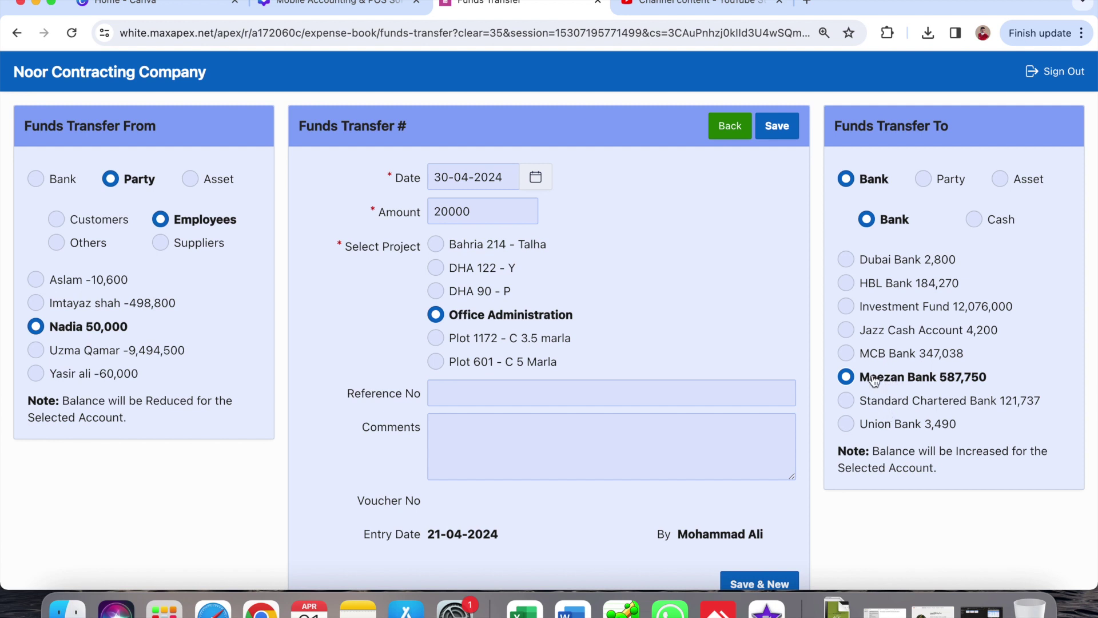
pyautogui.click(847, 330)
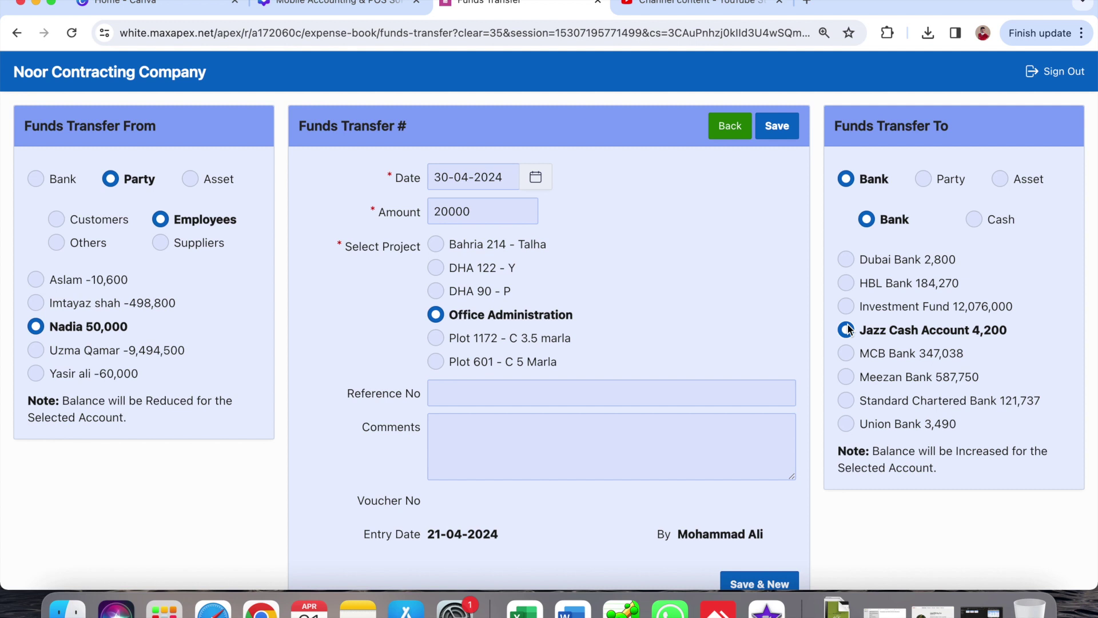
pyautogui.click(777, 127)
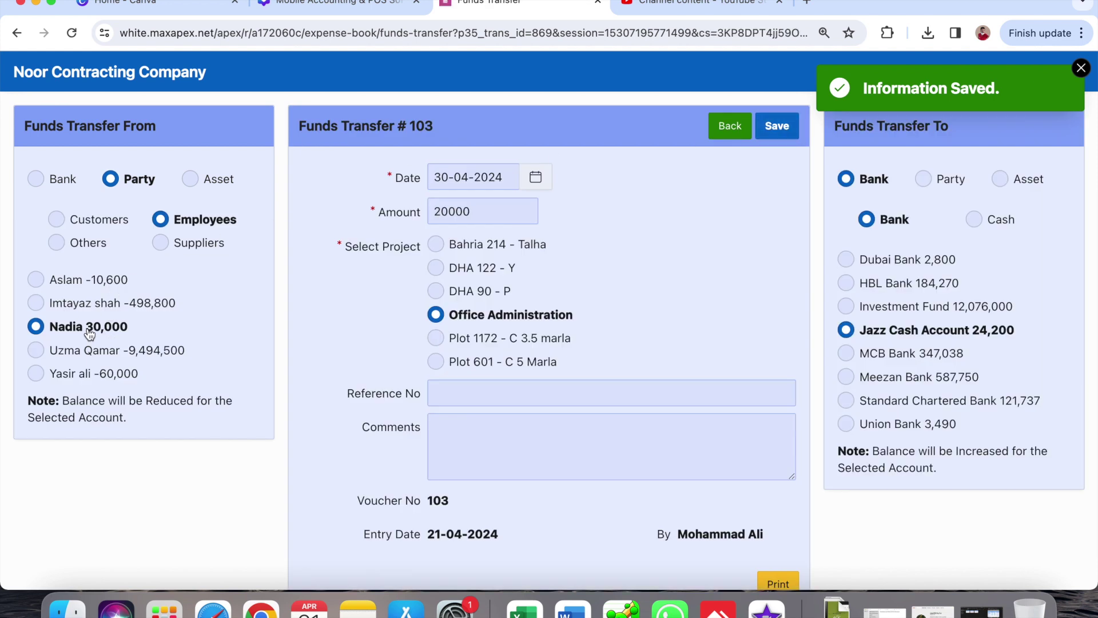
pyautogui.click(162, 76)
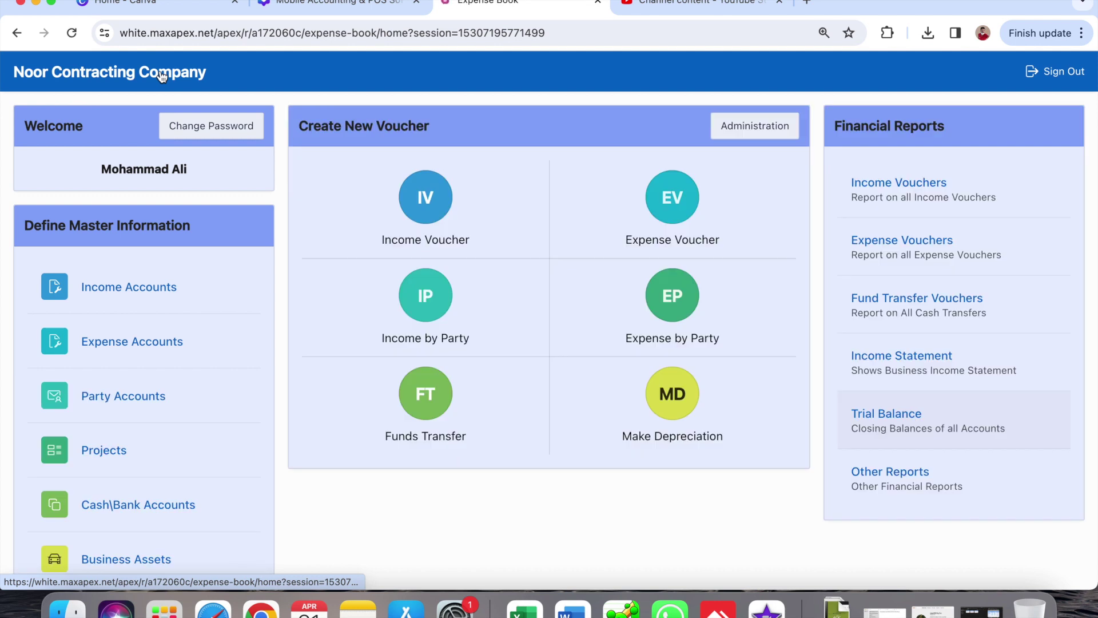
# - Open Party Balances and generate the employee's statement for 01-04-2020 to 30-04-2024
pyautogui.click(913, 492)
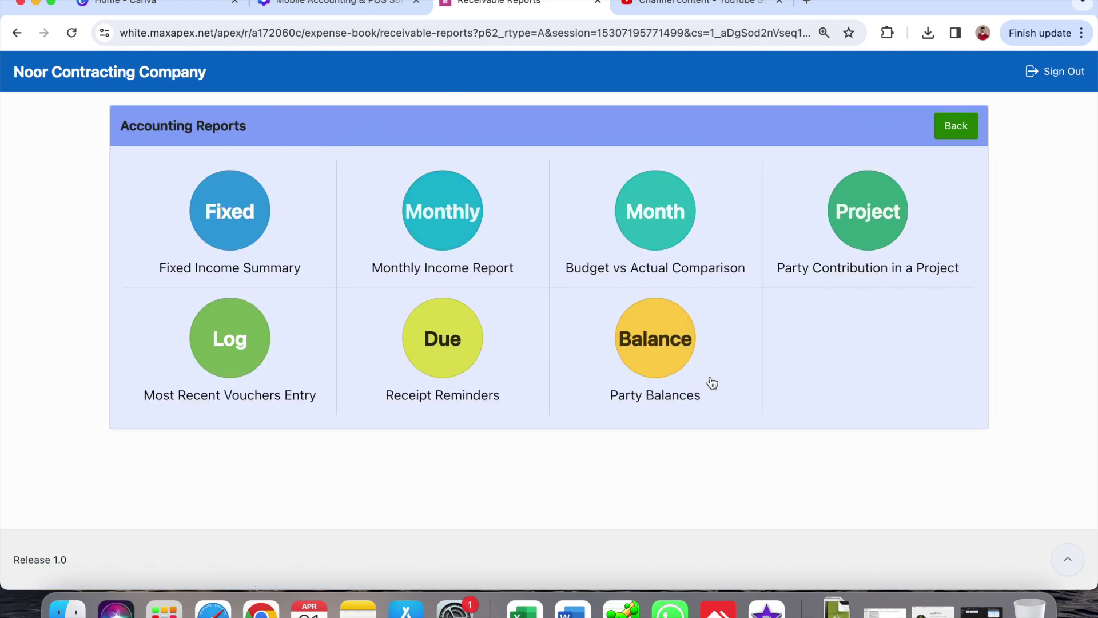
pyautogui.click(655, 342)
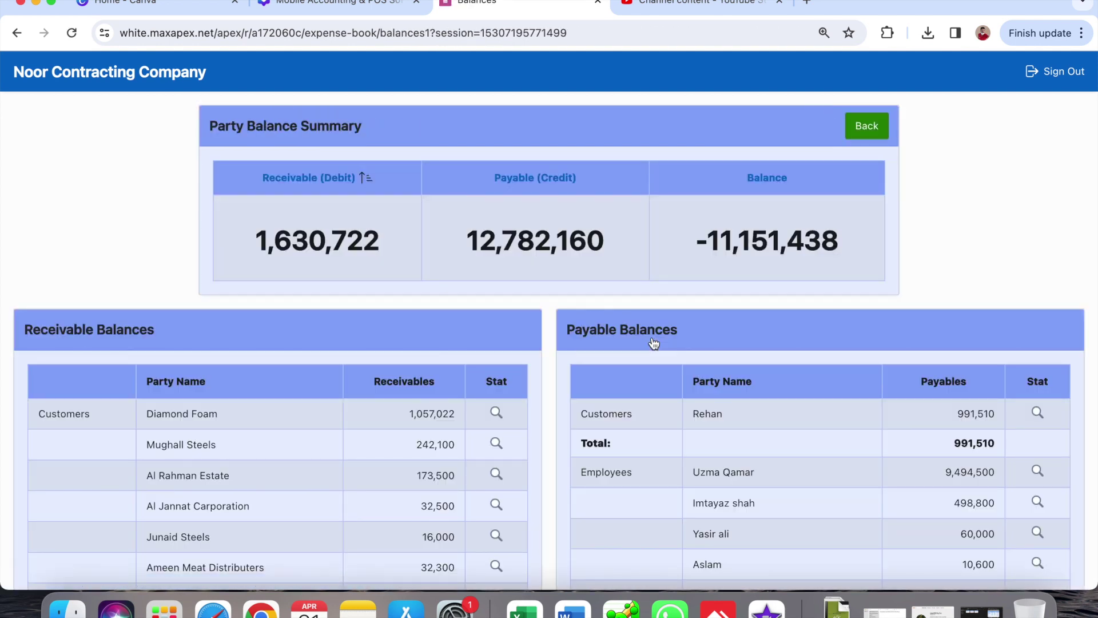
pyautogui.scroll(-5, 271, 483)
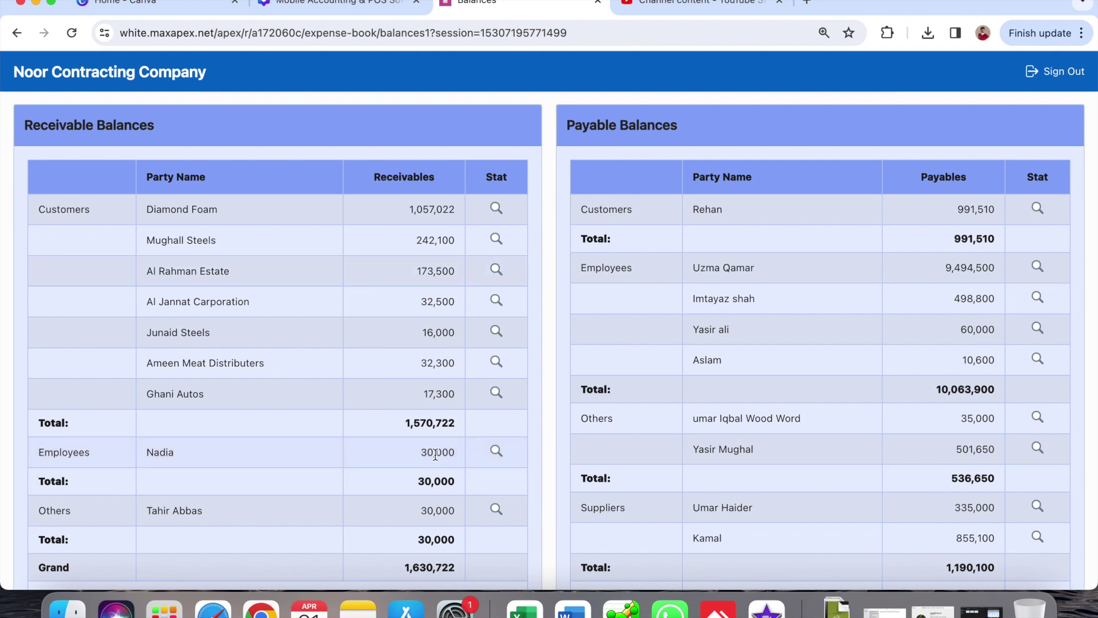
pyautogui.click(496, 452)
pyautogui.click(934, 133)
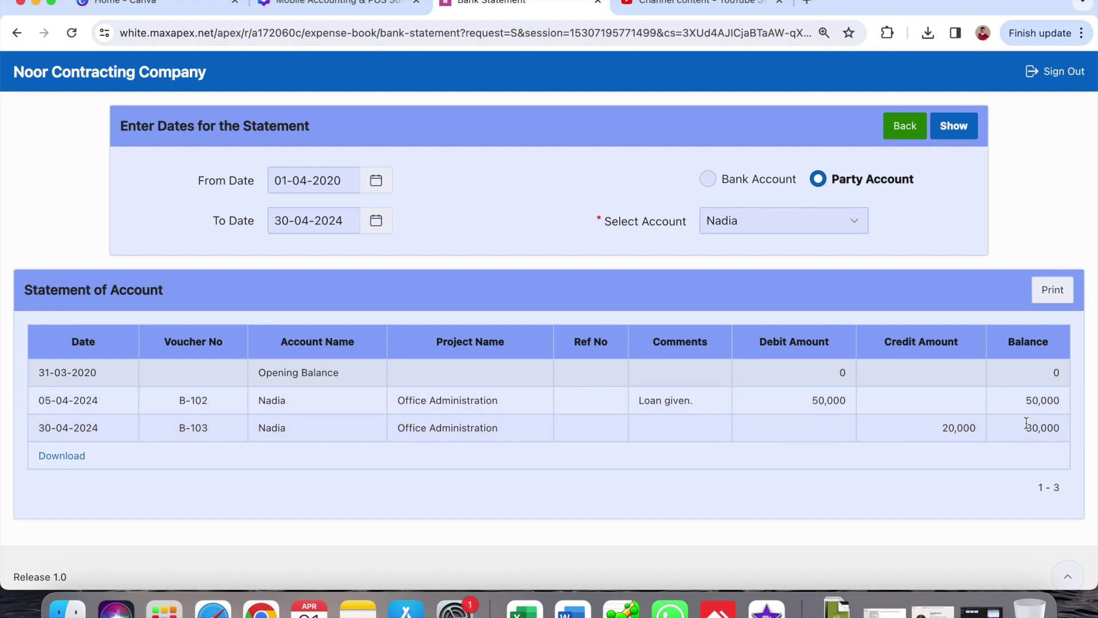
# - Go back from the employee's statement through the reports to the home dashboard
pyautogui.click(905, 127)
pyautogui.click(864, 127)
pyautogui.click(955, 126)
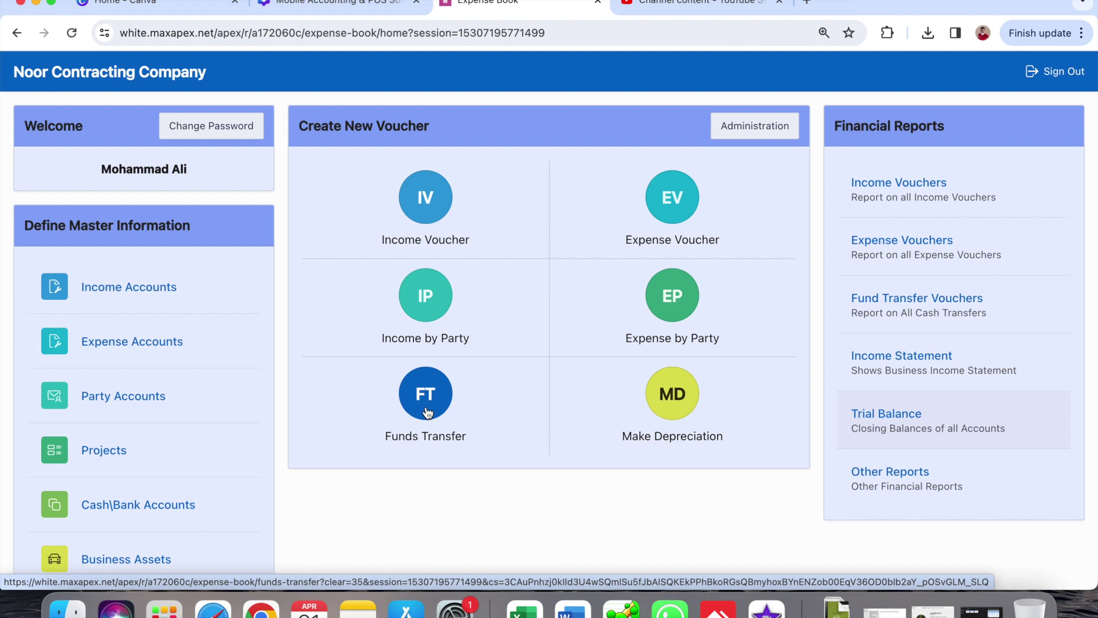
# - Open the Funds Transfer Vouchers report for 01-04-2024 to 30-04-2024
pyautogui.click(917, 312)
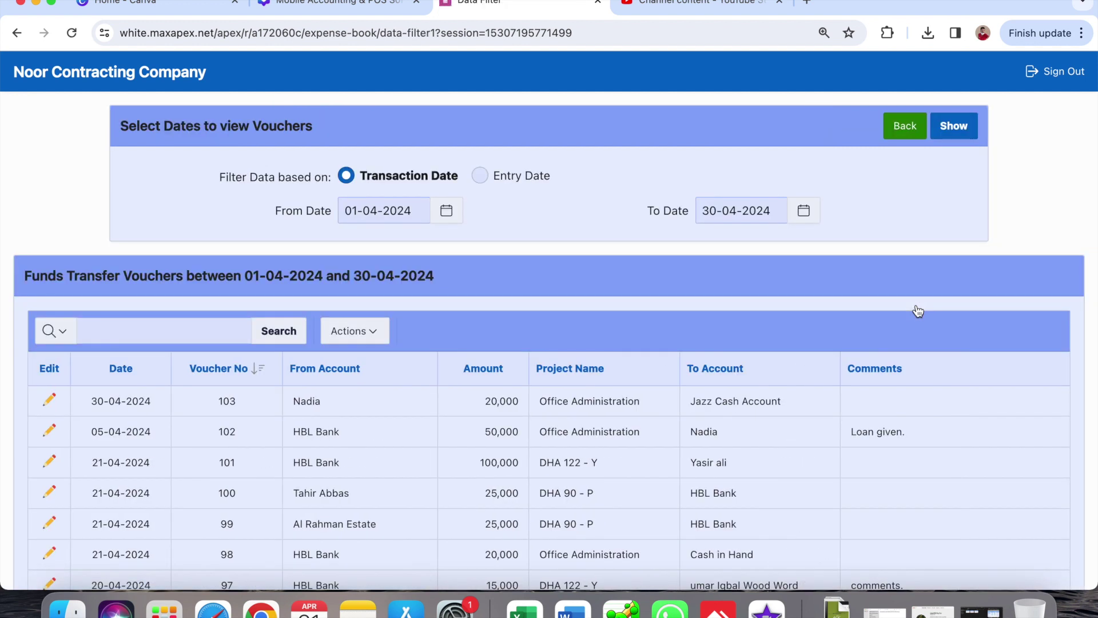
pyautogui.click(411, 212)
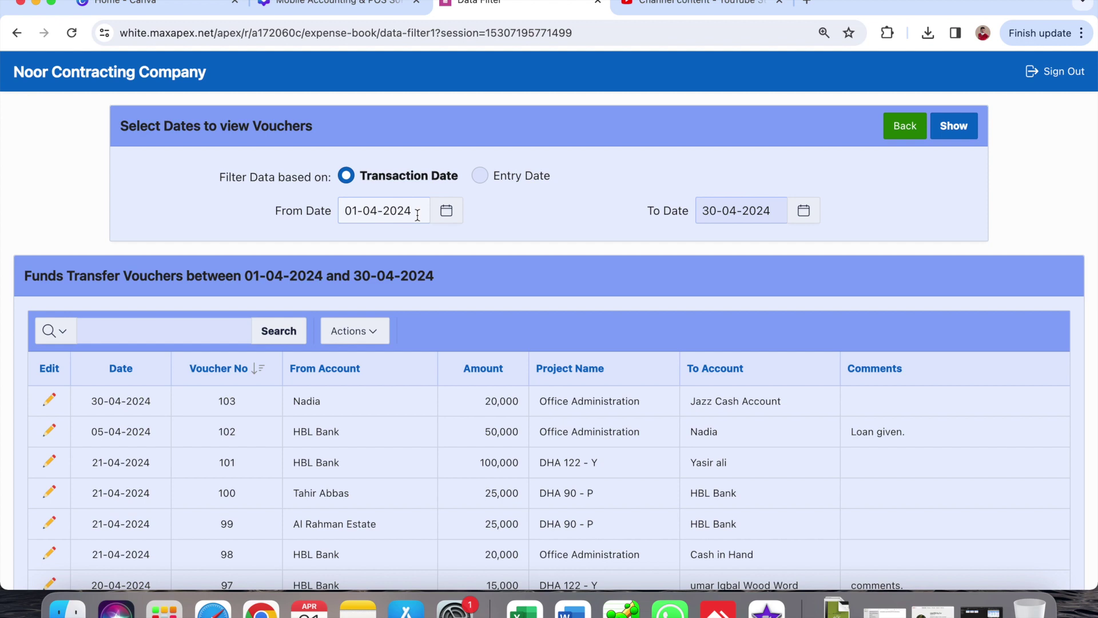
pyautogui.scroll(-6, 493, 461)
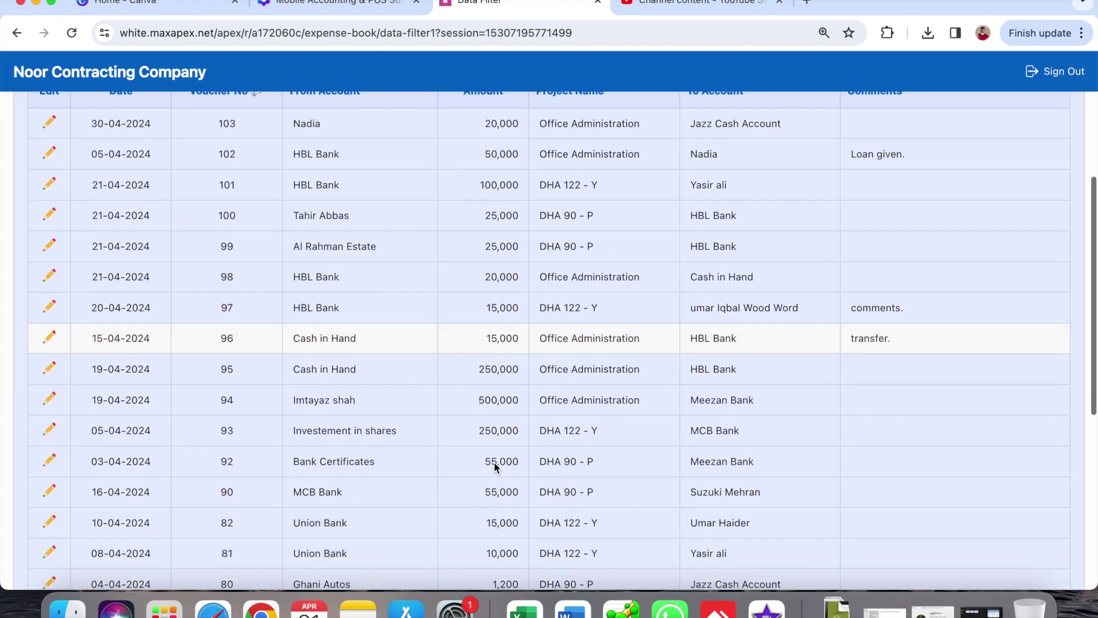
pyautogui.scroll(6, 493, 461)
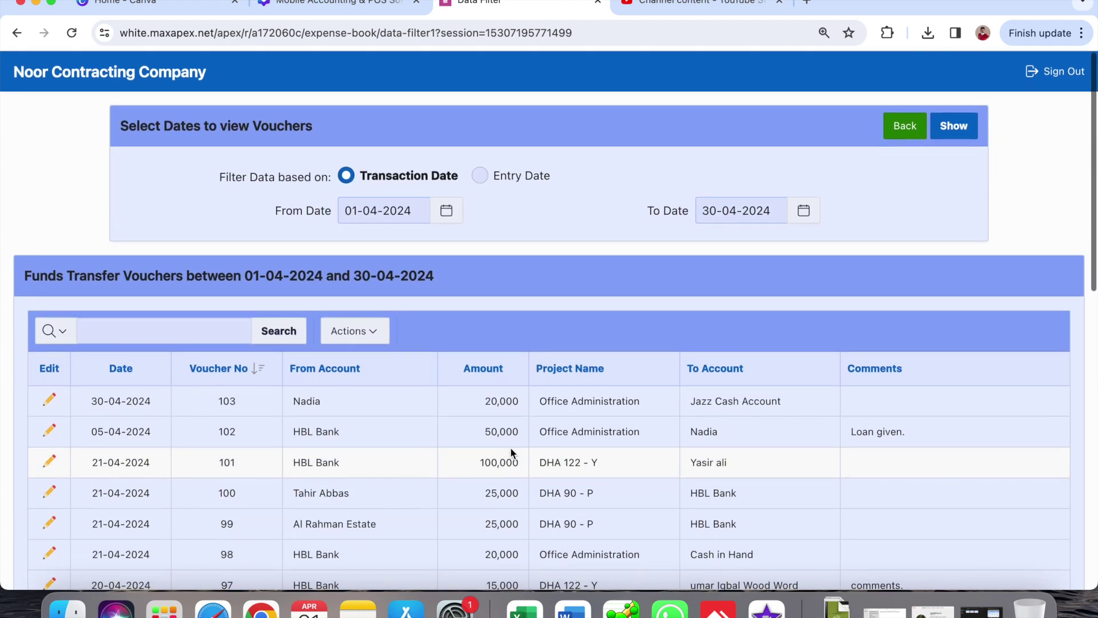
# - Start a download of the voucher report, cancel it, and open Project Name sort options
pyautogui.click(356, 335)
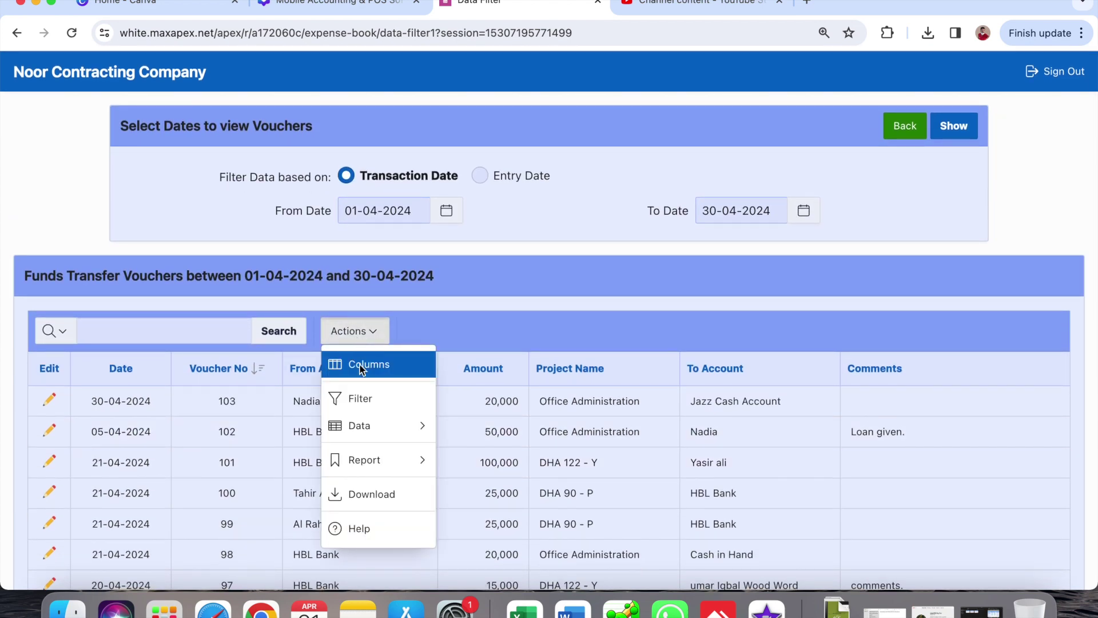
pyautogui.click(389, 490)
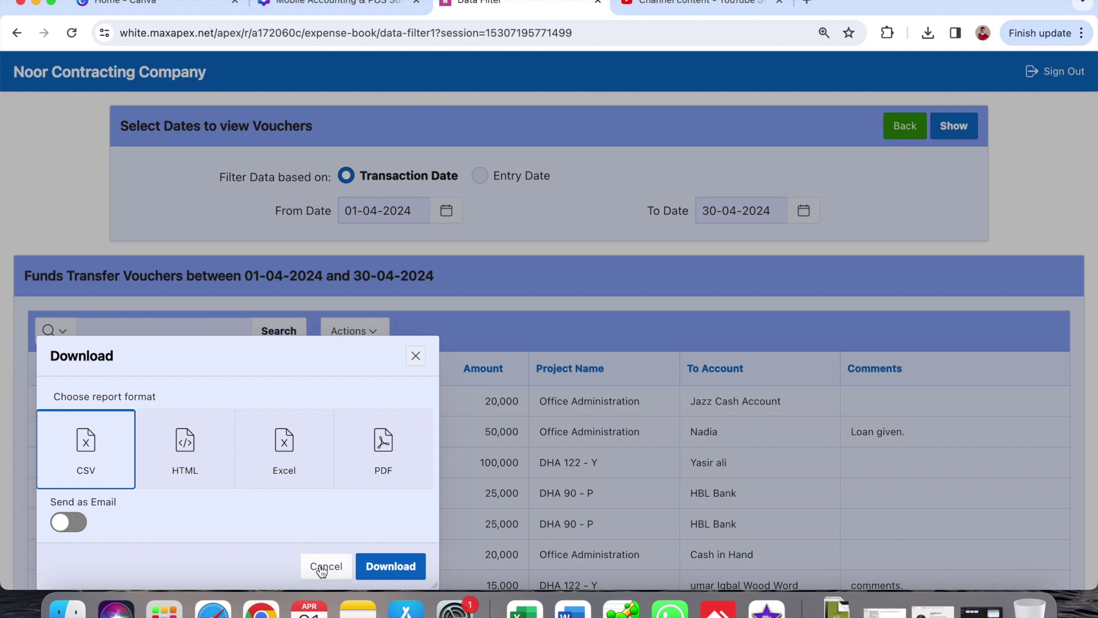
pyautogui.click(321, 567)
pyautogui.scroll(-4, 481, 459)
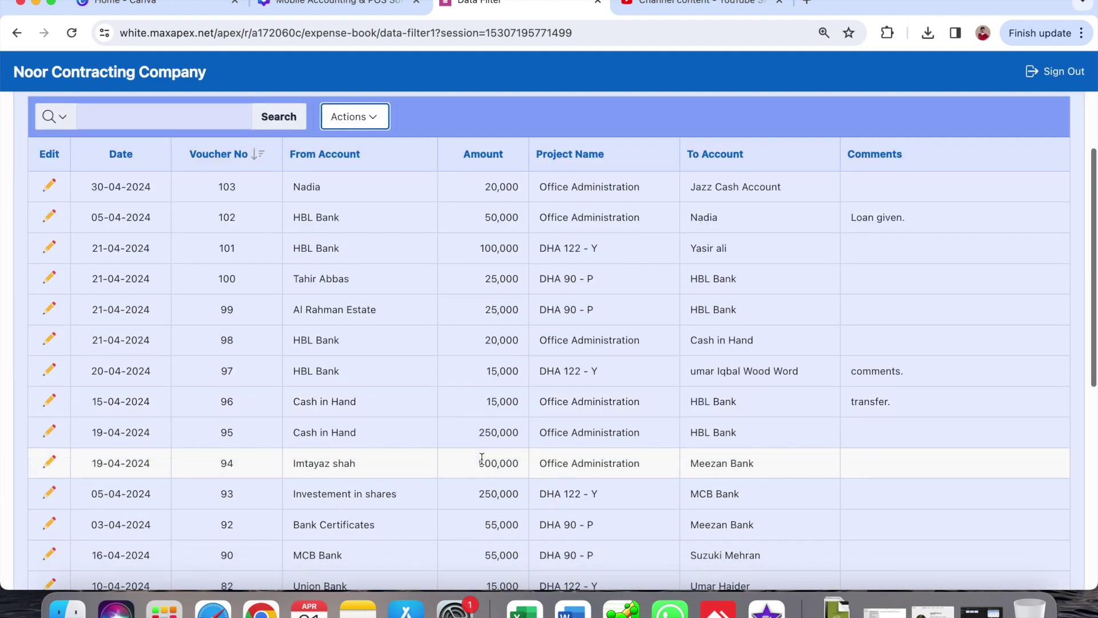
pyautogui.scroll(3, 482, 457)
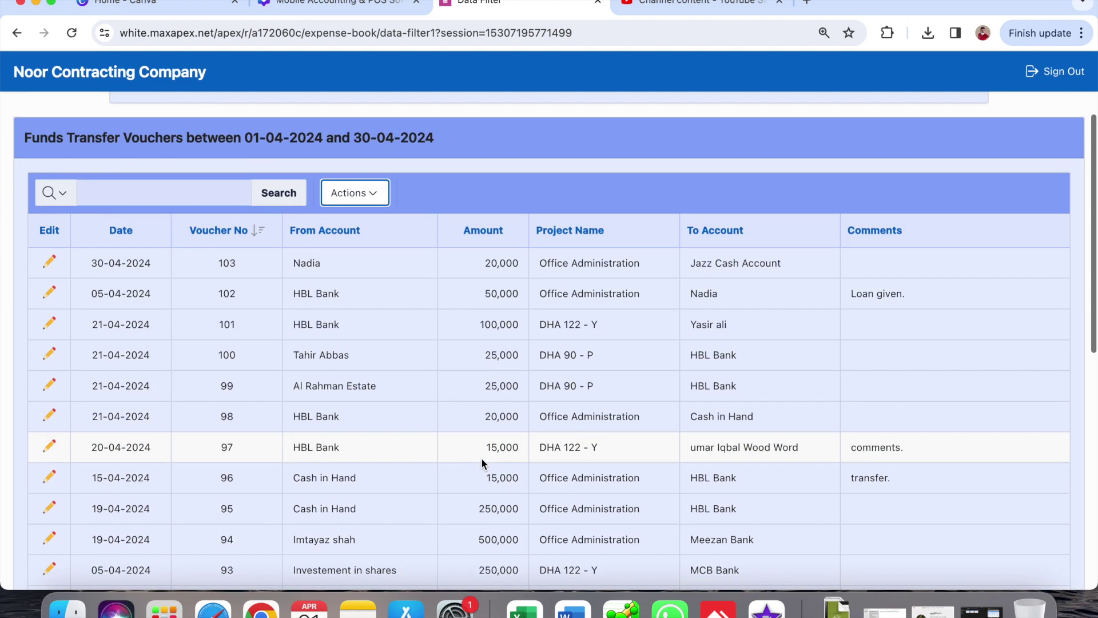
pyautogui.click(579, 233)
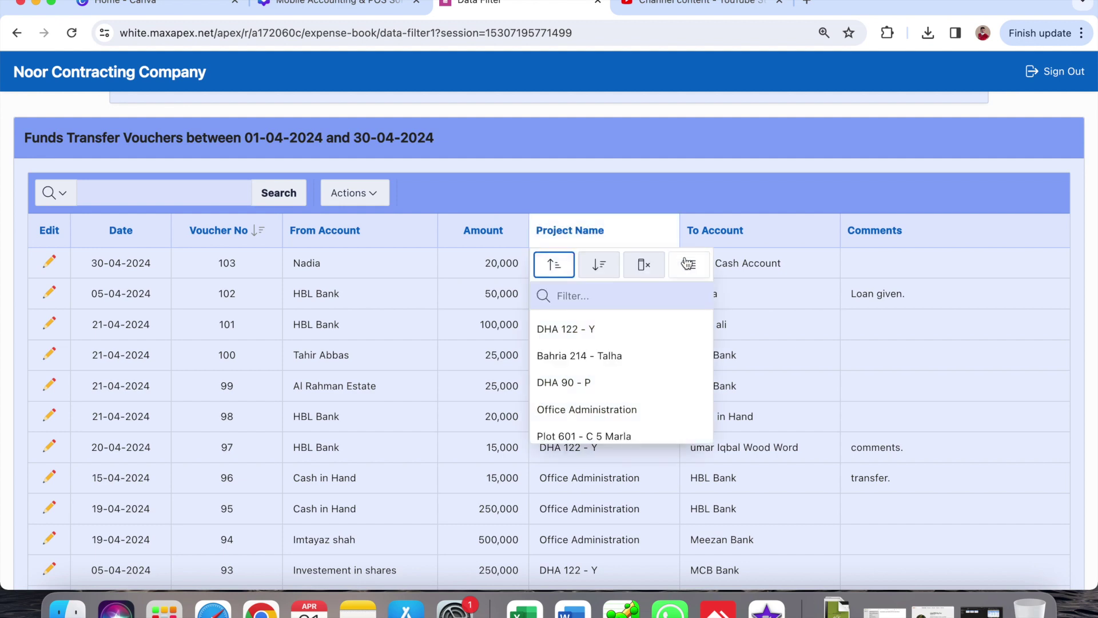
# - Scroll through the project-grouped transfer report, then return to the dashboard
pyautogui.scroll(-6, 669, 482)
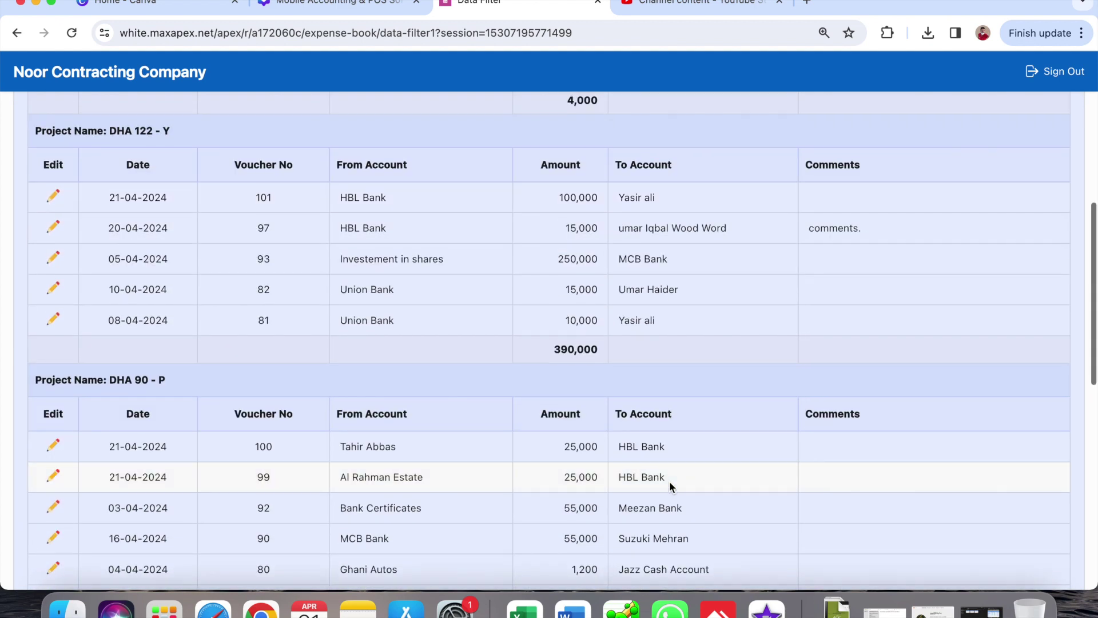
pyautogui.scroll(10, 669, 482)
pyautogui.click(910, 128)
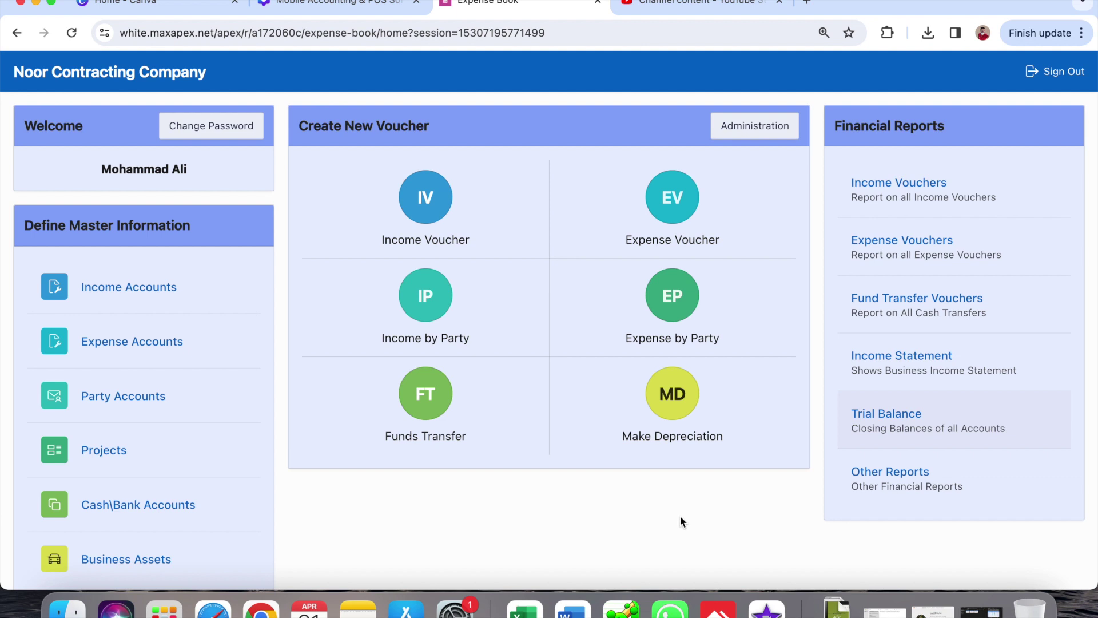
# - Browse the Party Accounts list, then return to the home dashboard
pyautogui.click(115, 390)
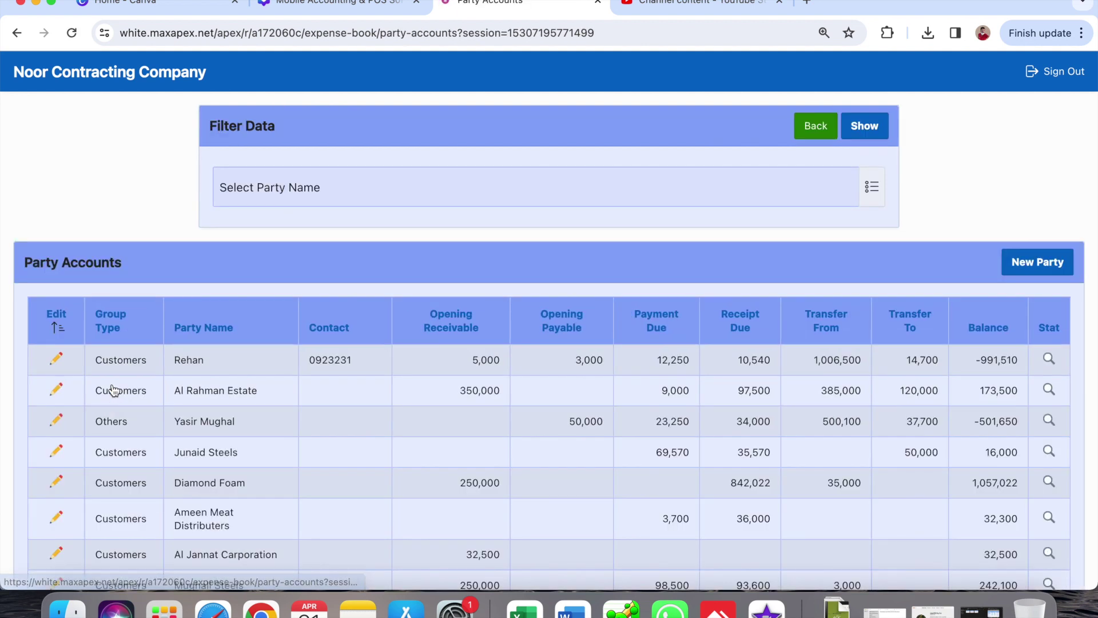
pyautogui.scroll(-3, 114, 391)
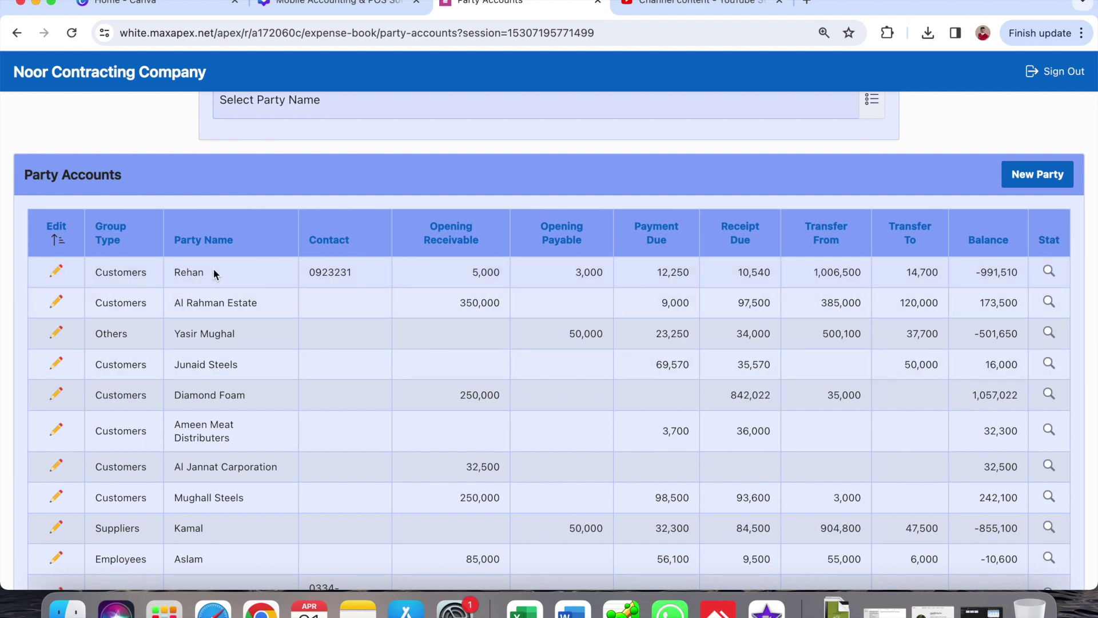
pyautogui.scroll(3, 213, 286)
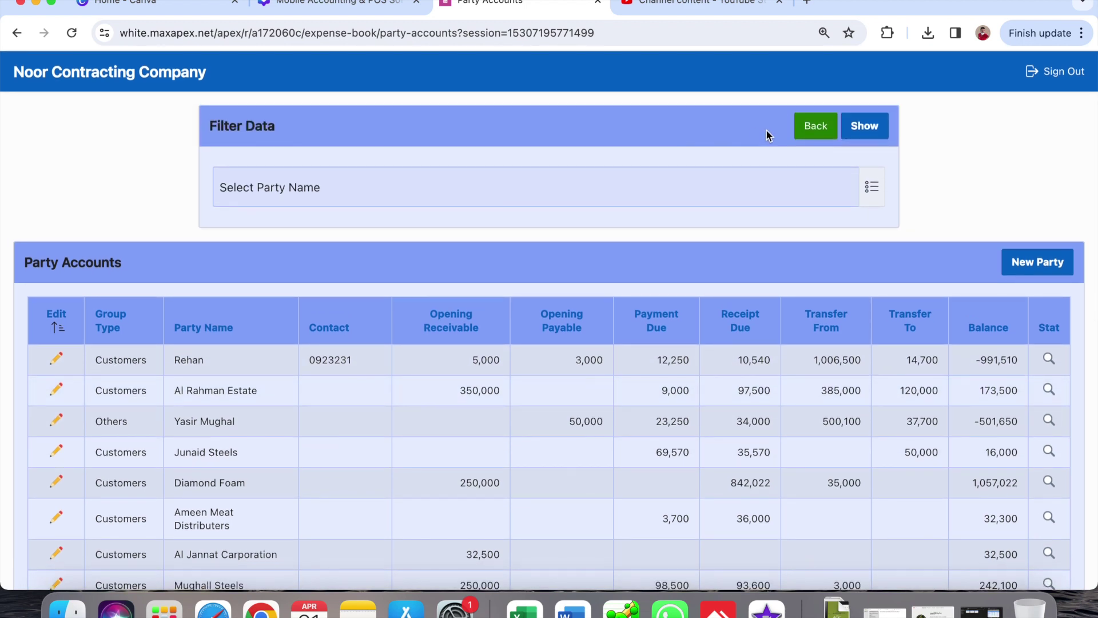
pyautogui.click(816, 127)
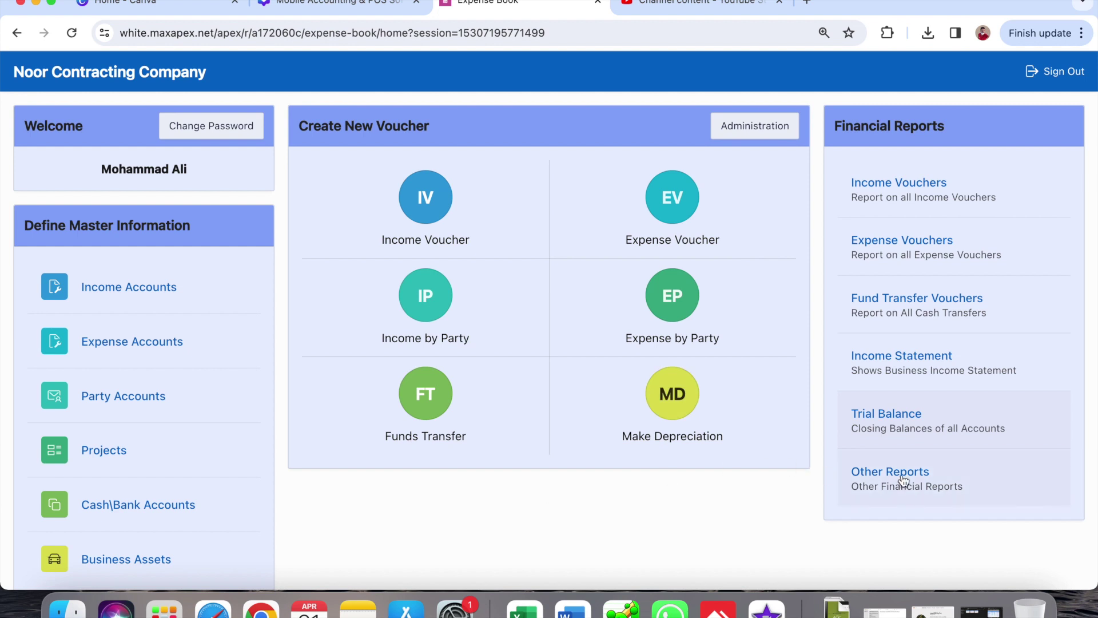
# - Show Party Contribution for Plot 1172 - C 3.5 marla and check its Cash In and Balance
pyautogui.click(945, 484)
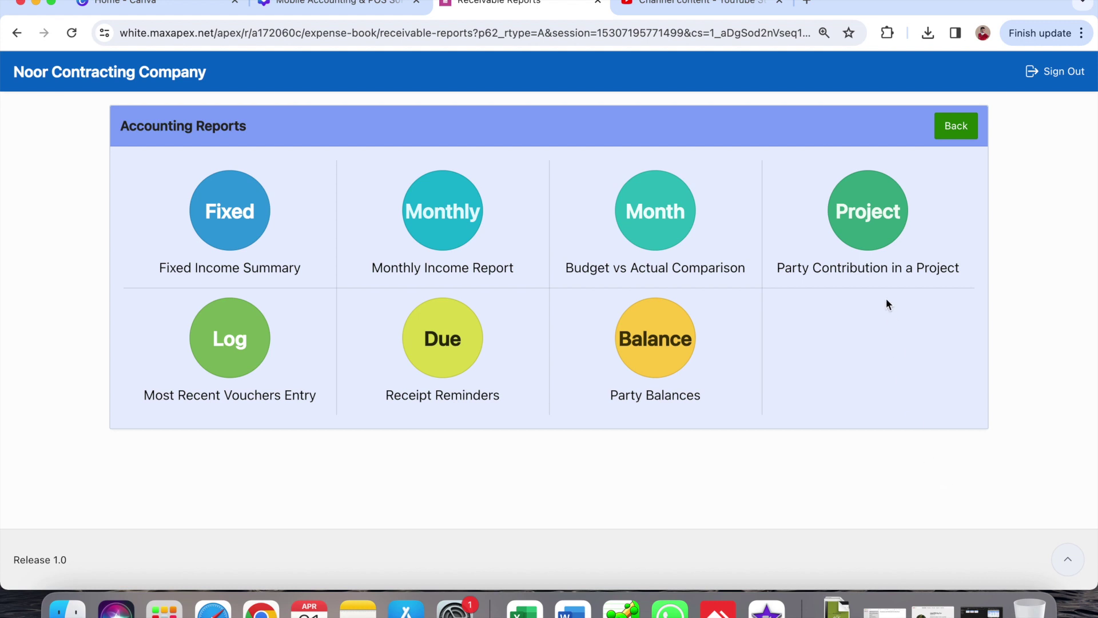
pyautogui.click(870, 215)
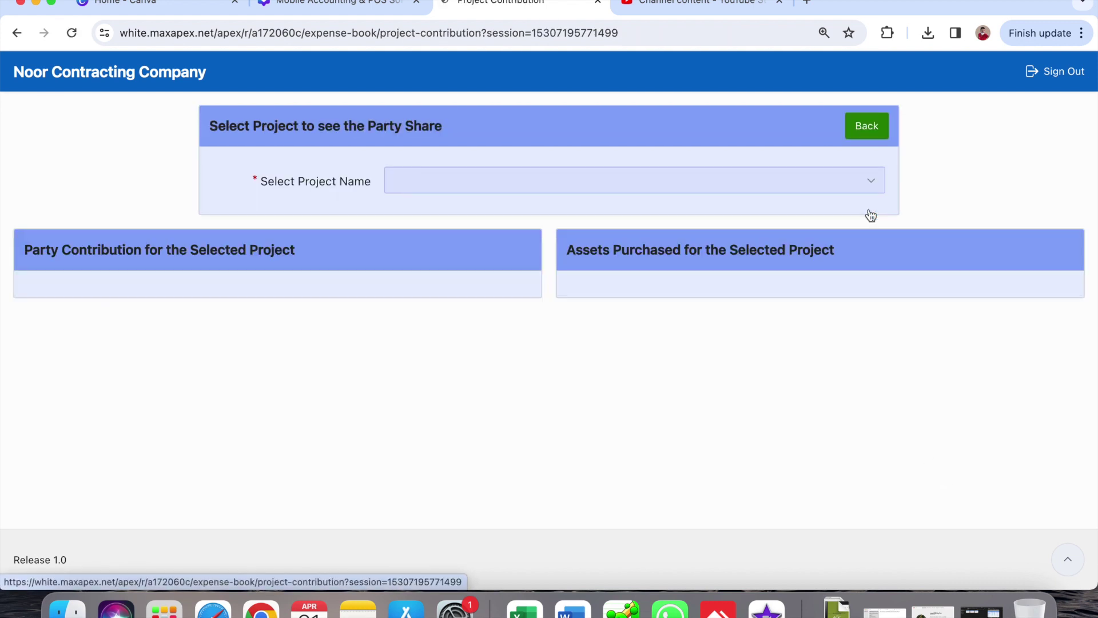
pyautogui.click(795, 183)
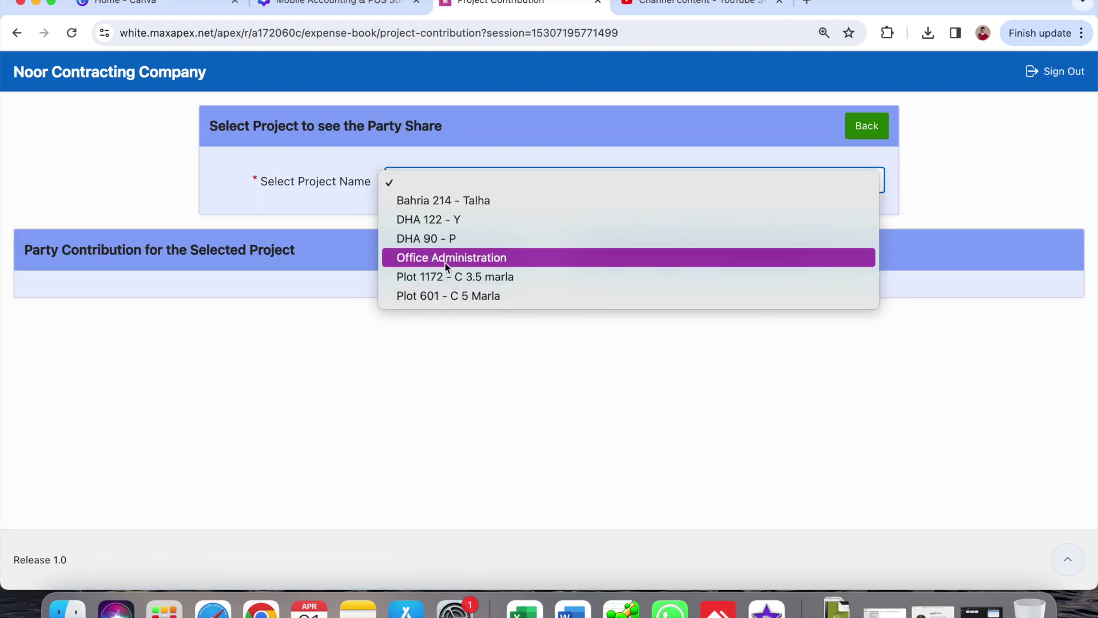
pyautogui.click(497, 276)
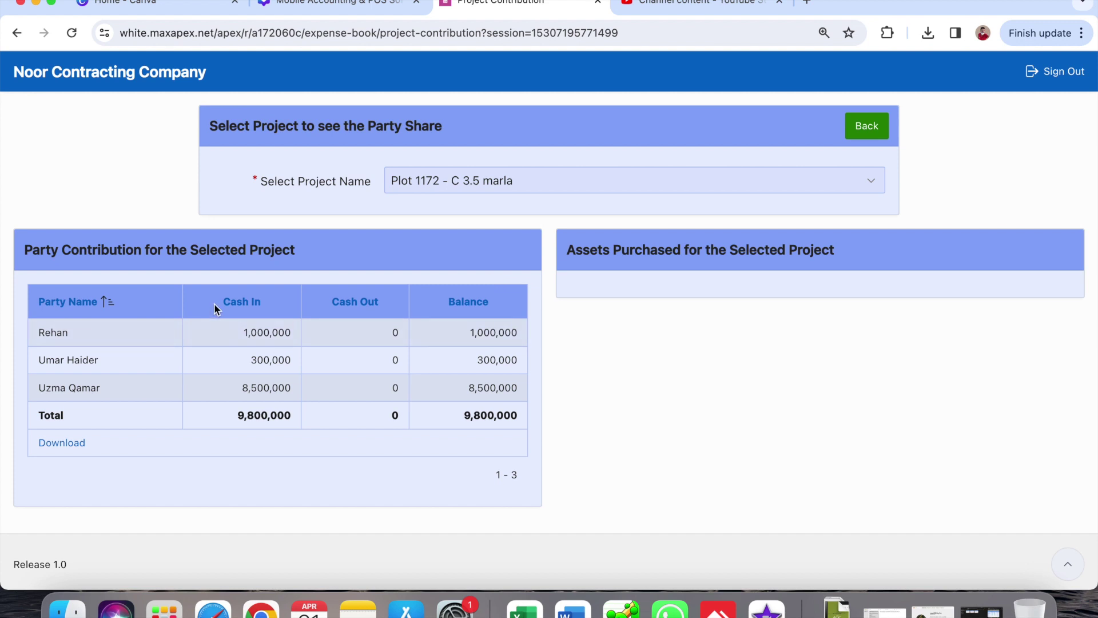
pyautogui.doubleClick(269, 332)
pyautogui.doubleClick(489, 330)
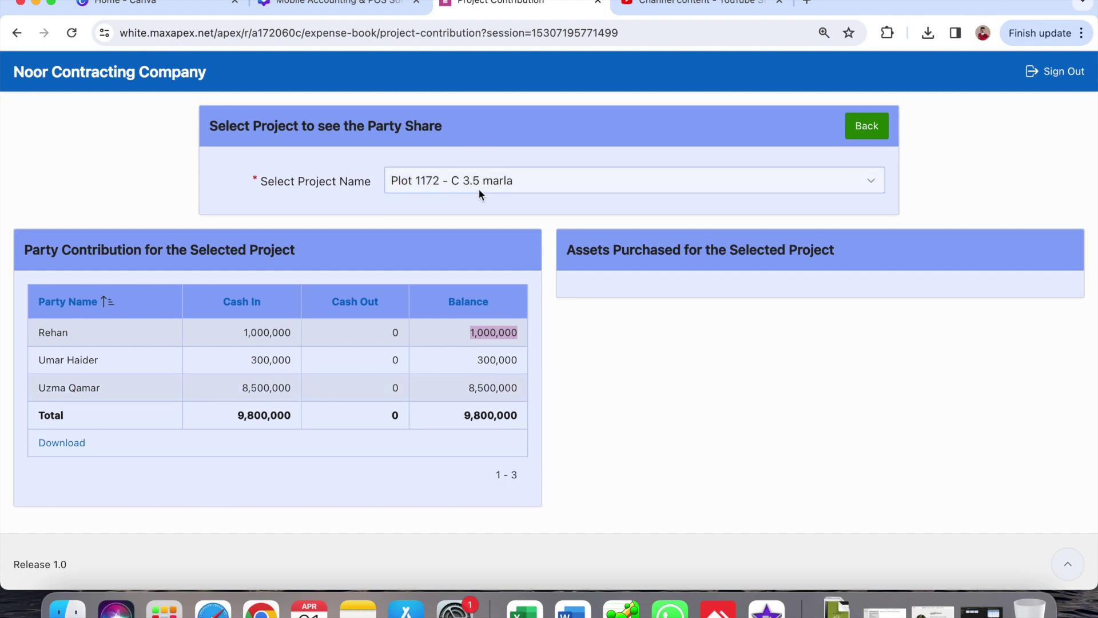
pyautogui.click(871, 132)
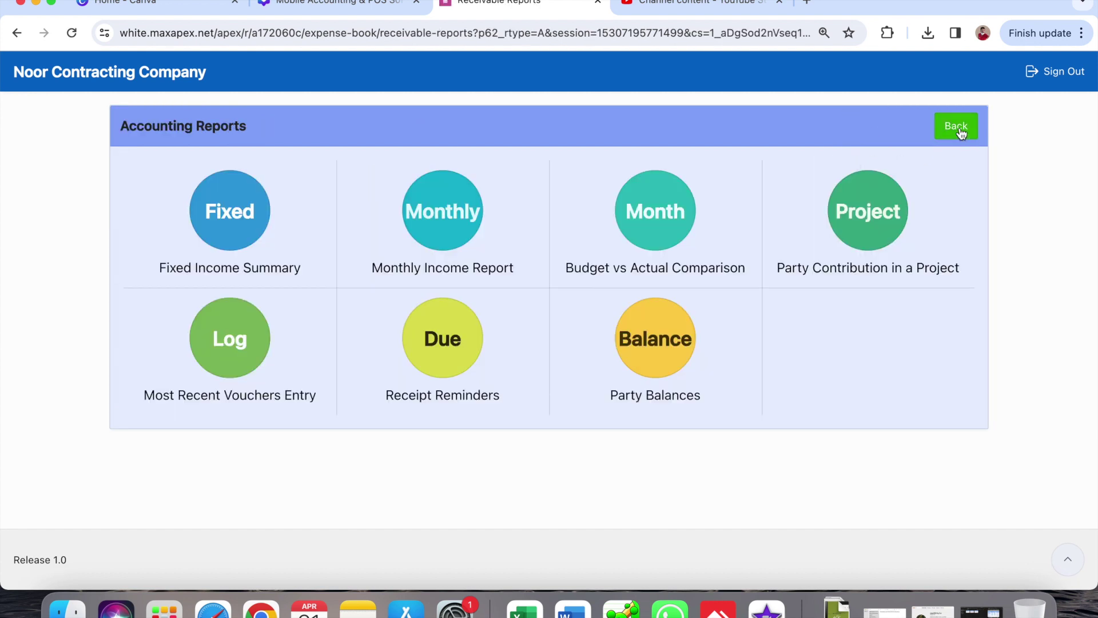
# - Open Party Accounts and start a new party in the Others group
pyautogui.click(961, 133)
pyautogui.click(139, 398)
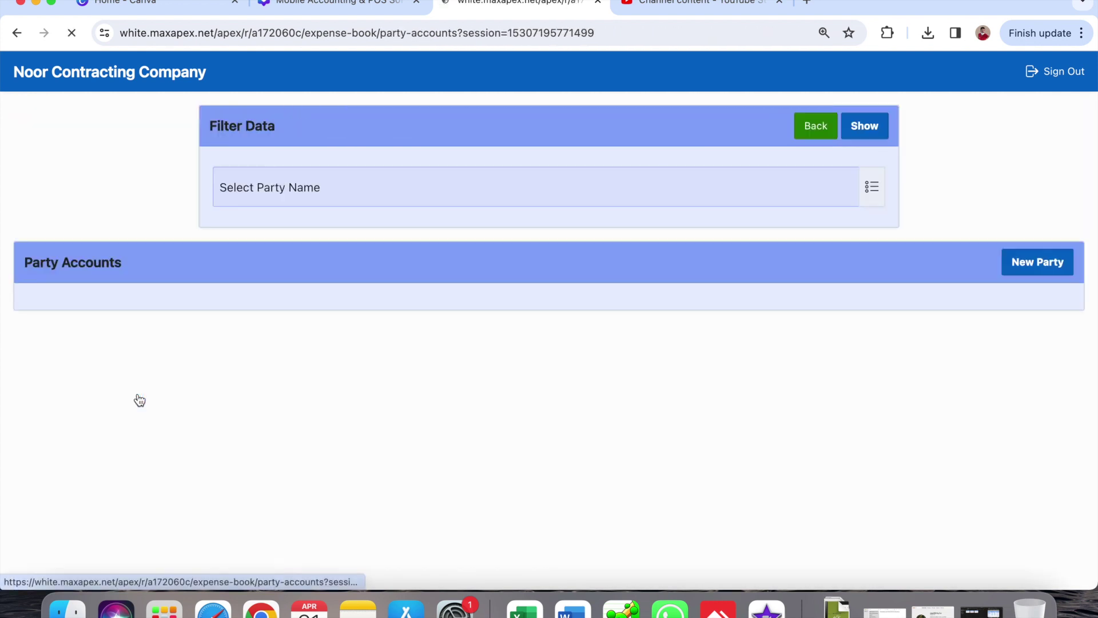
pyautogui.scroll(-5, 139, 399)
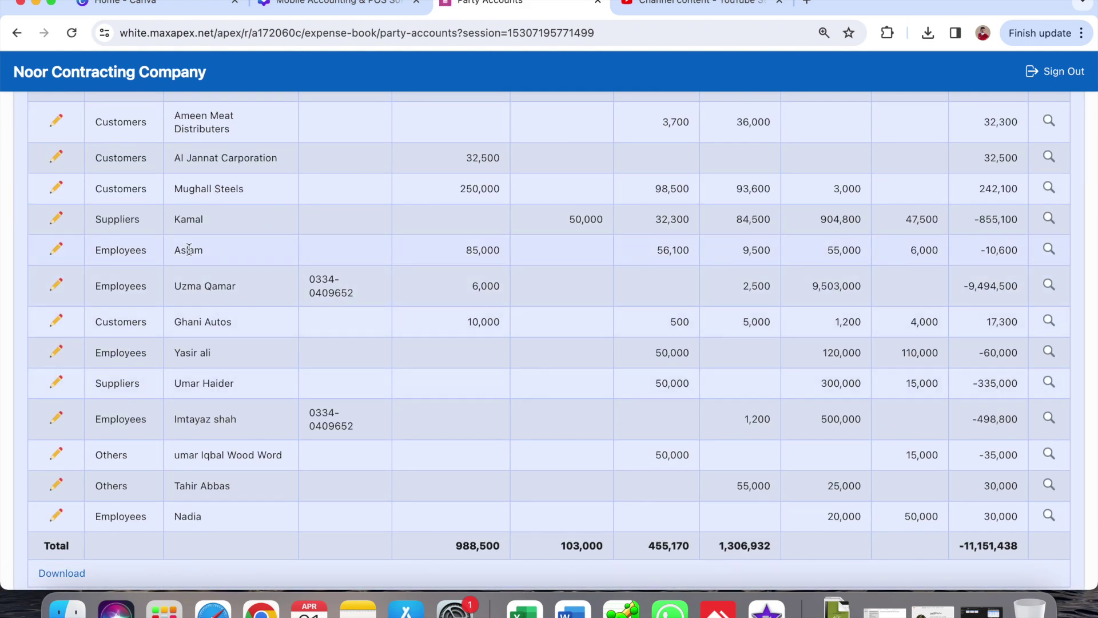
pyautogui.scroll(5, 189, 250)
pyautogui.click(1054, 263)
pyautogui.click(400, 170)
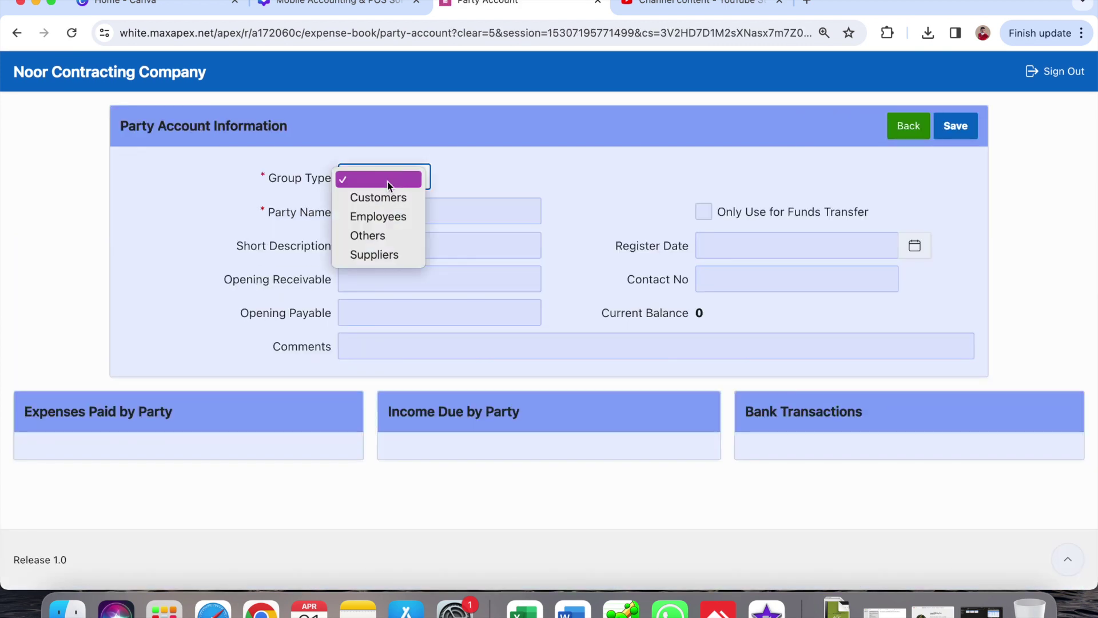
pyautogui.click(392, 235)
# - Enter the party's name, correcting a mistyped name, then save and go back
pyautogui.click(403, 211)
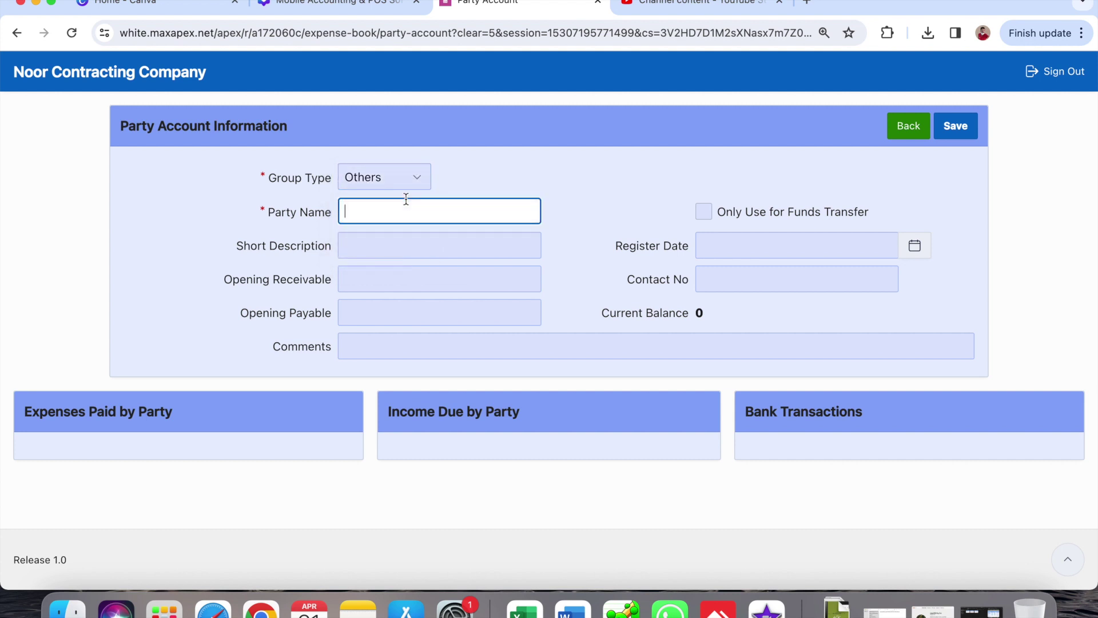
pyautogui.doubleClick(392, 208)
pyautogui.click(955, 126)
pyautogui.click(908, 129)
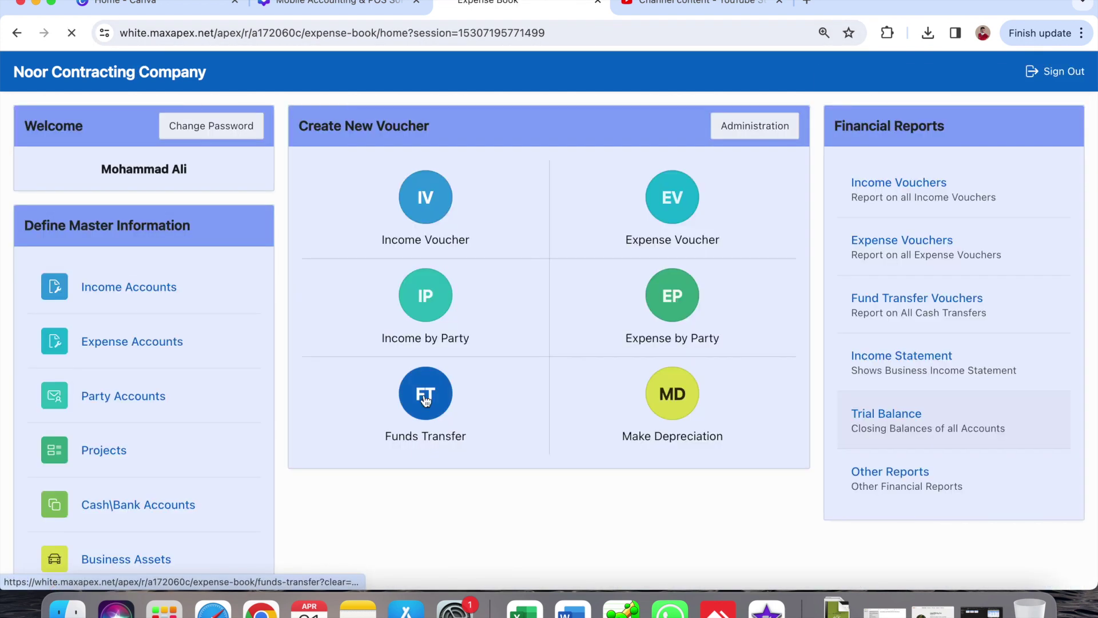
# - Start a 500,000 transfer for Plot 1172 - C 3.5 marla dated 02-04-2024
pyautogui.click(426, 400)
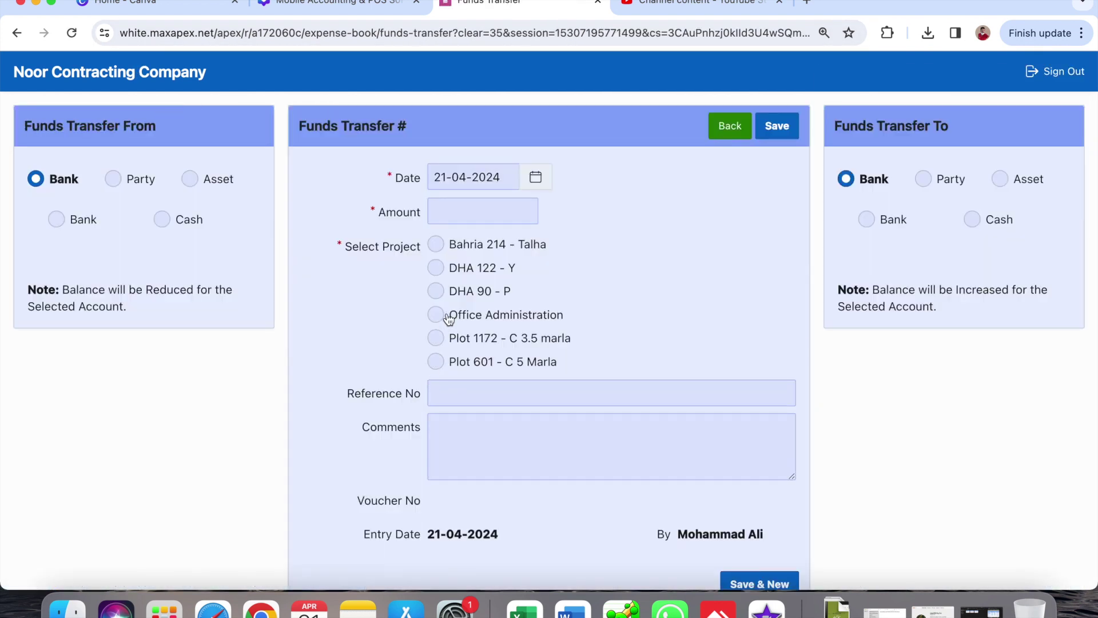
pyautogui.click(526, 345)
pyautogui.click(438, 206)
pyautogui.write('500000')
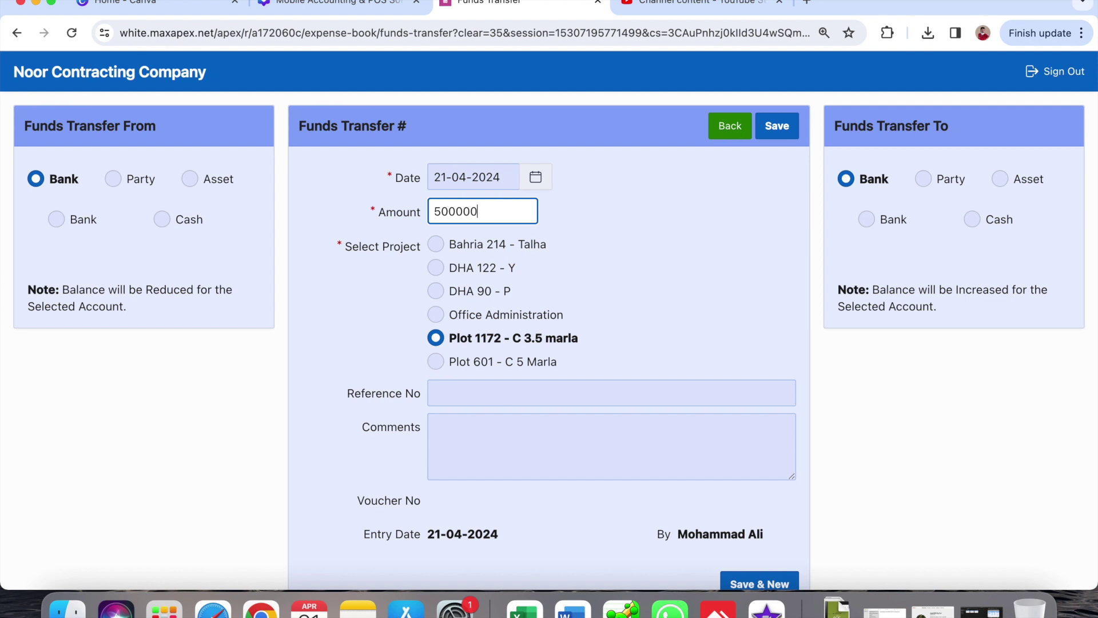
pyautogui.click(535, 177)
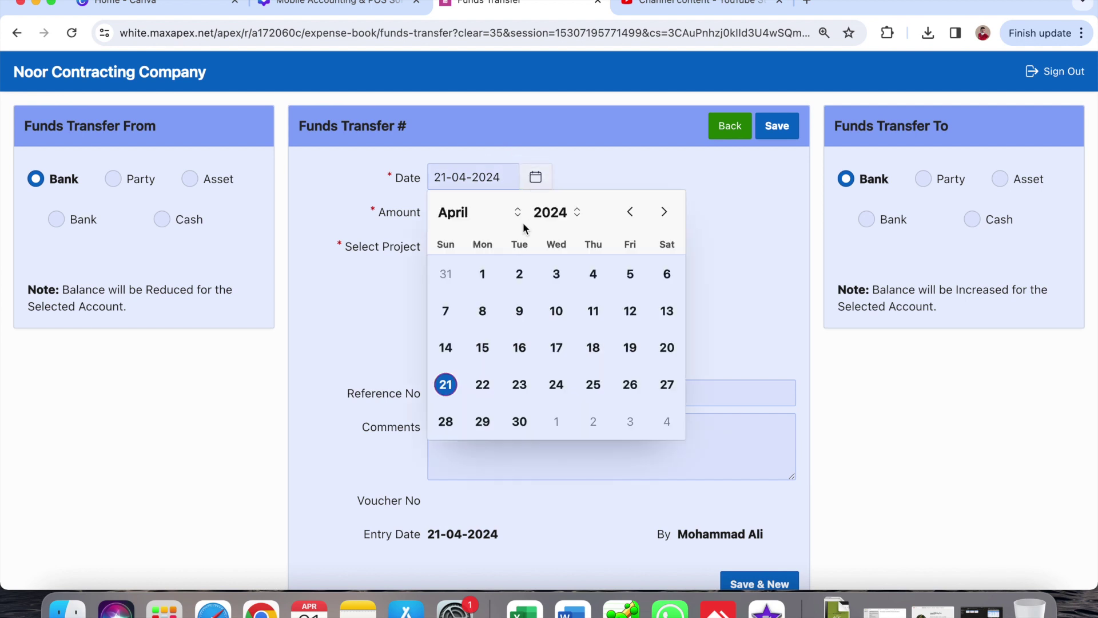
pyautogui.click(519, 274)
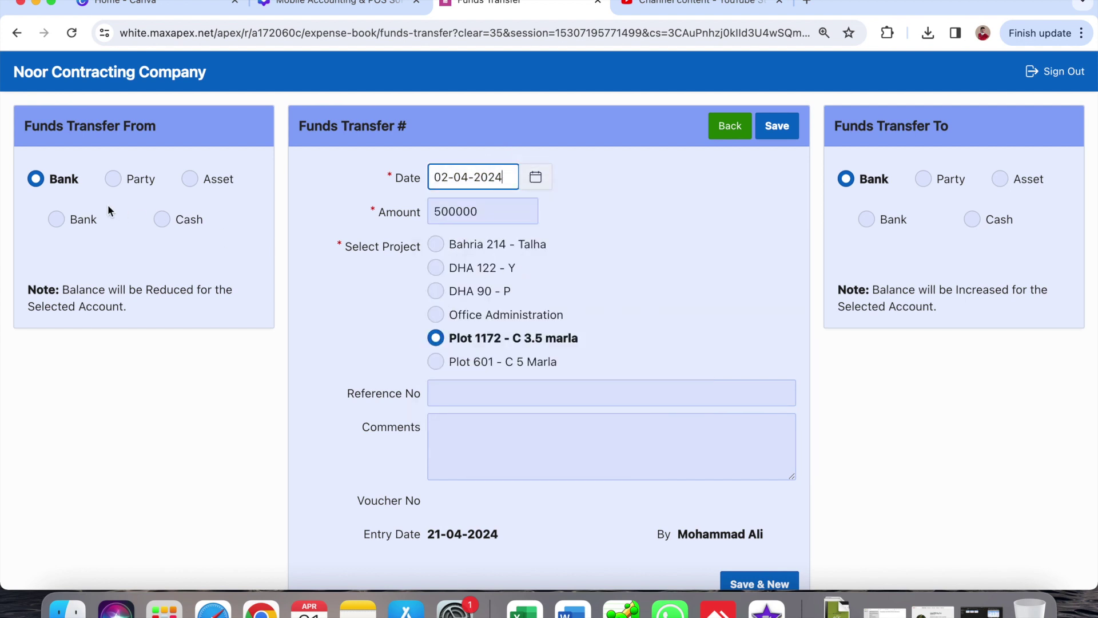
# - Take the funds from the new Others party into Investment Fund and save transfer 104
pyautogui.click(111, 179)
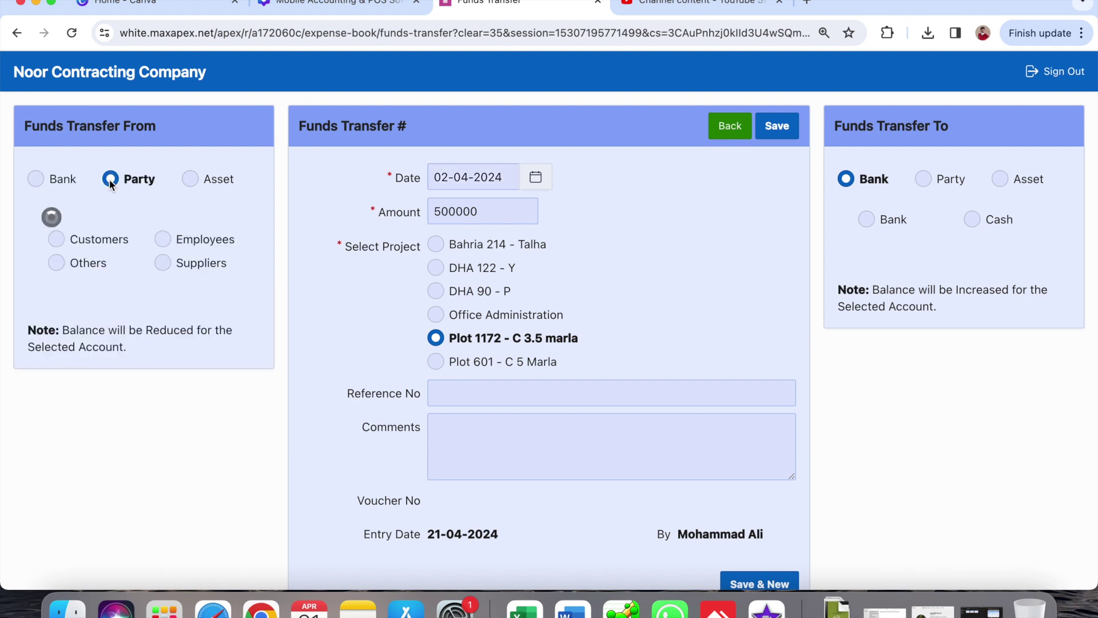
pyautogui.click(77, 252)
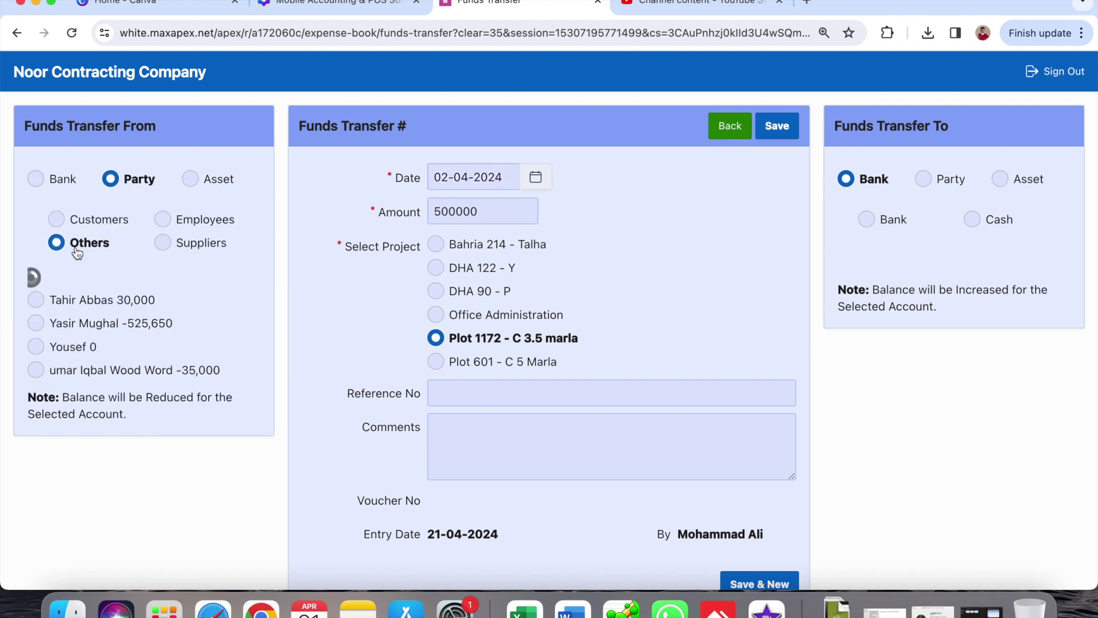
pyautogui.click(74, 331)
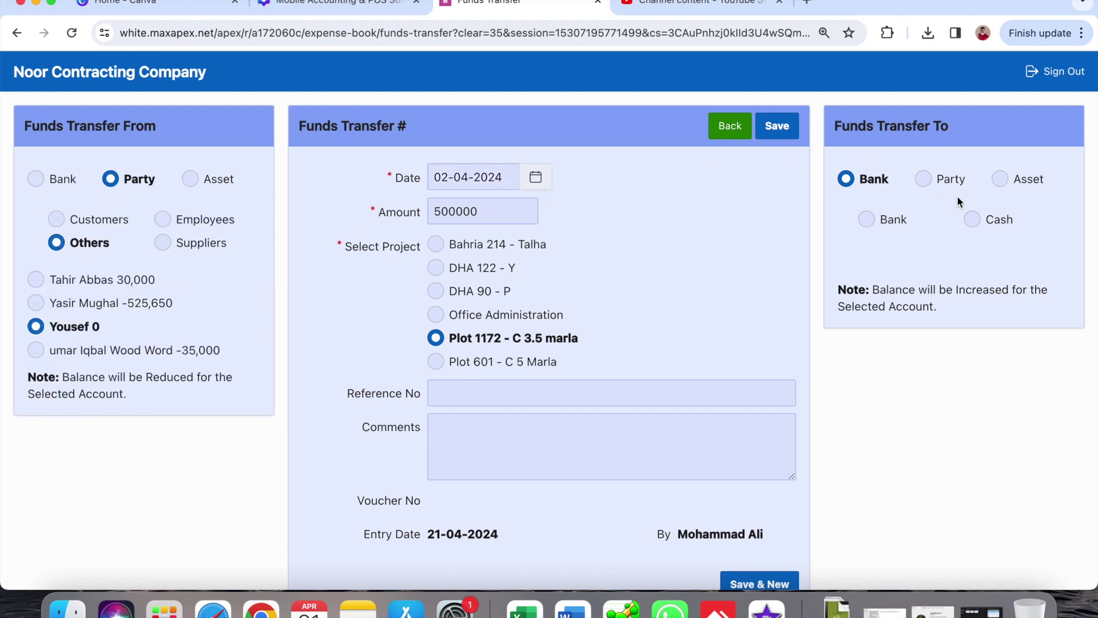
pyautogui.click(866, 220)
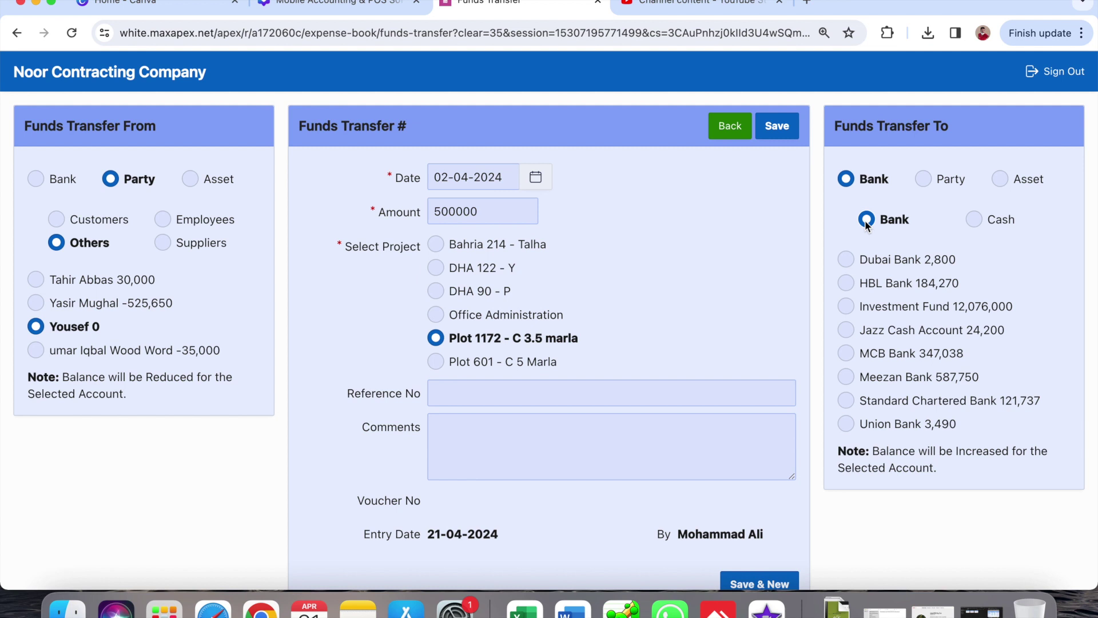
pyautogui.click(942, 313)
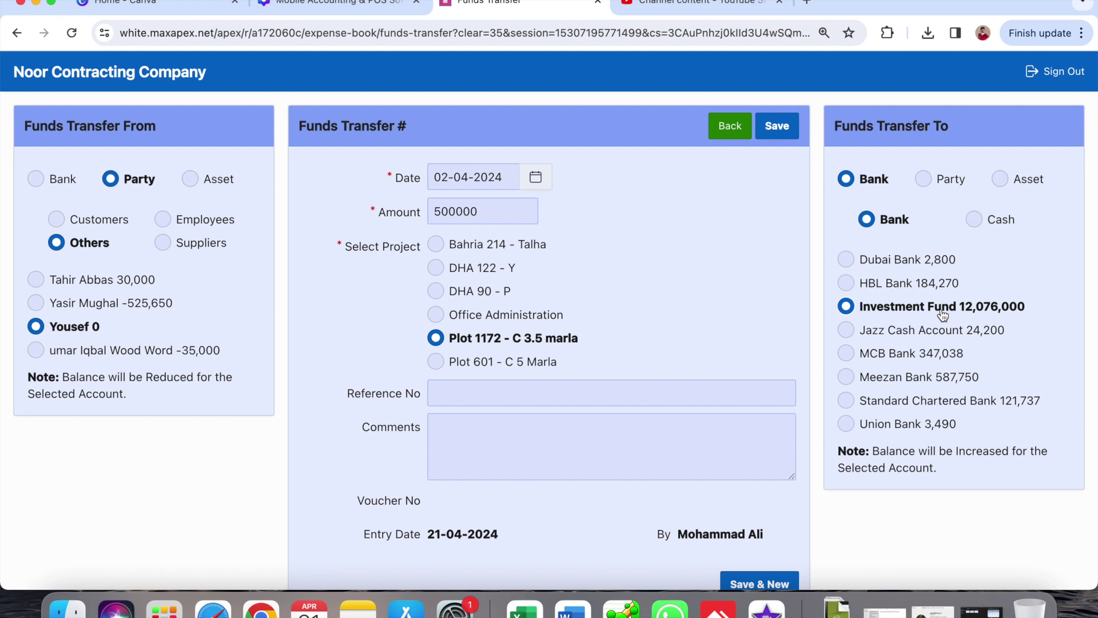
pyautogui.click(772, 135)
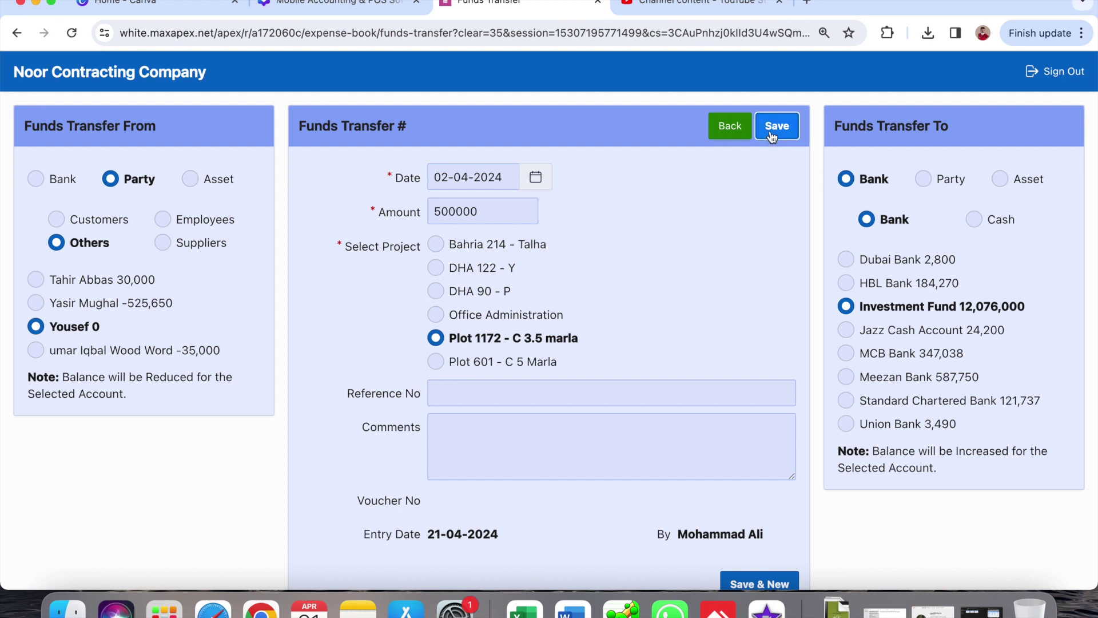
pyautogui.click(90, 78)
# - Open the Project party contribution report and check the new party's 500,000 in the Plot 1172 - C 3.5 marla total of 10,300,000
pyautogui.click(901, 473)
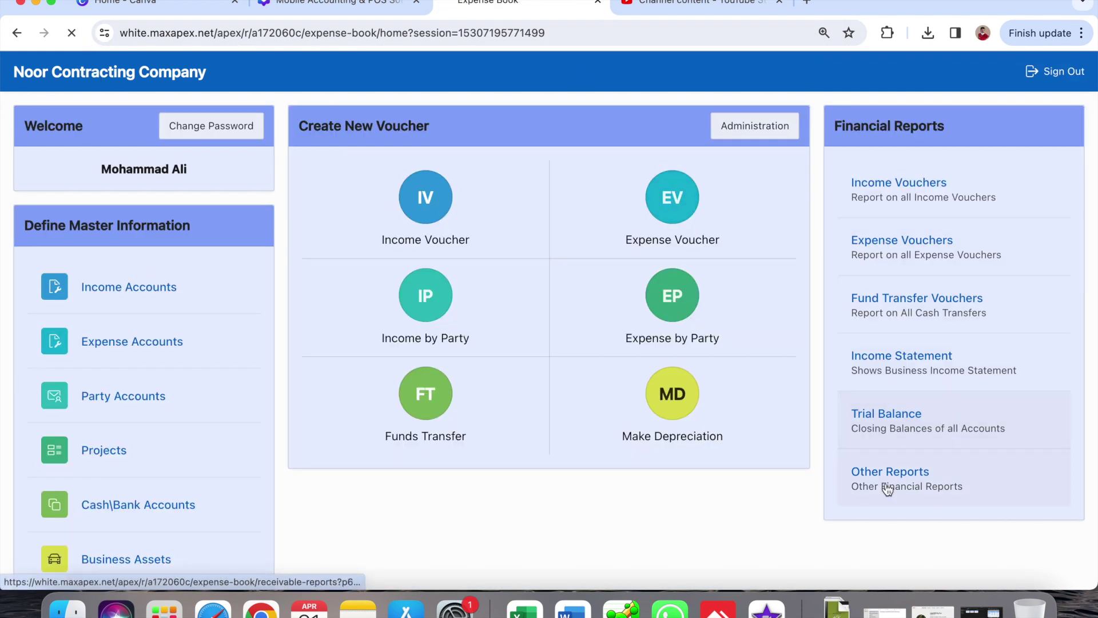
pyautogui.click(863, 206)
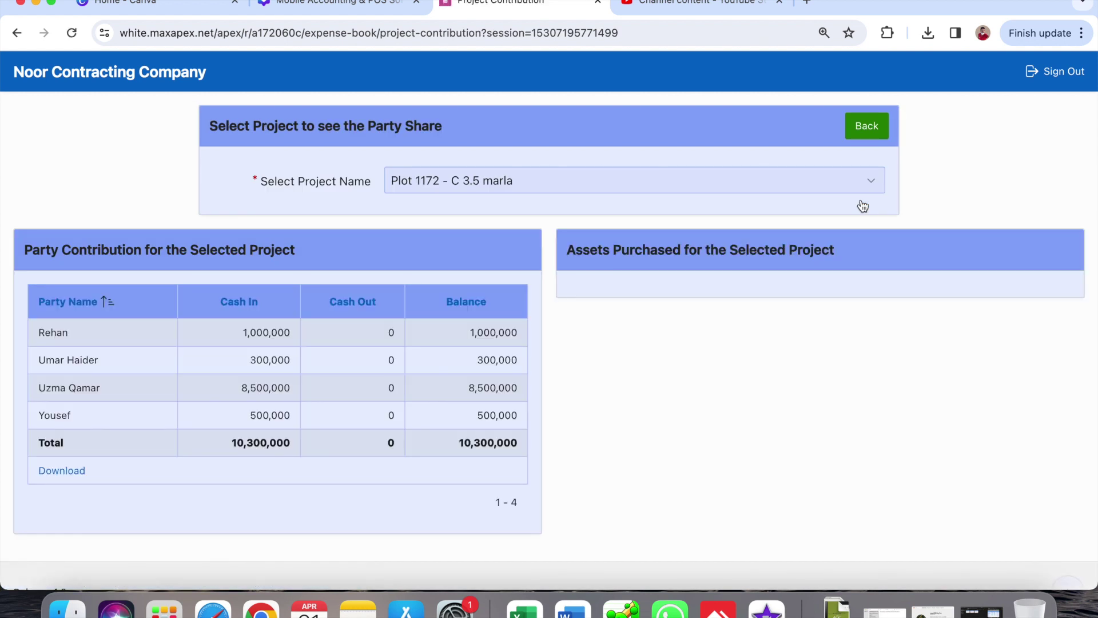
pyautogui.doubleClick(55, 415)
pyautogui.click(614, 418)
# - Return to the home dashboard via the Noor Contracting Company title
pyautogui.click(187, 77)
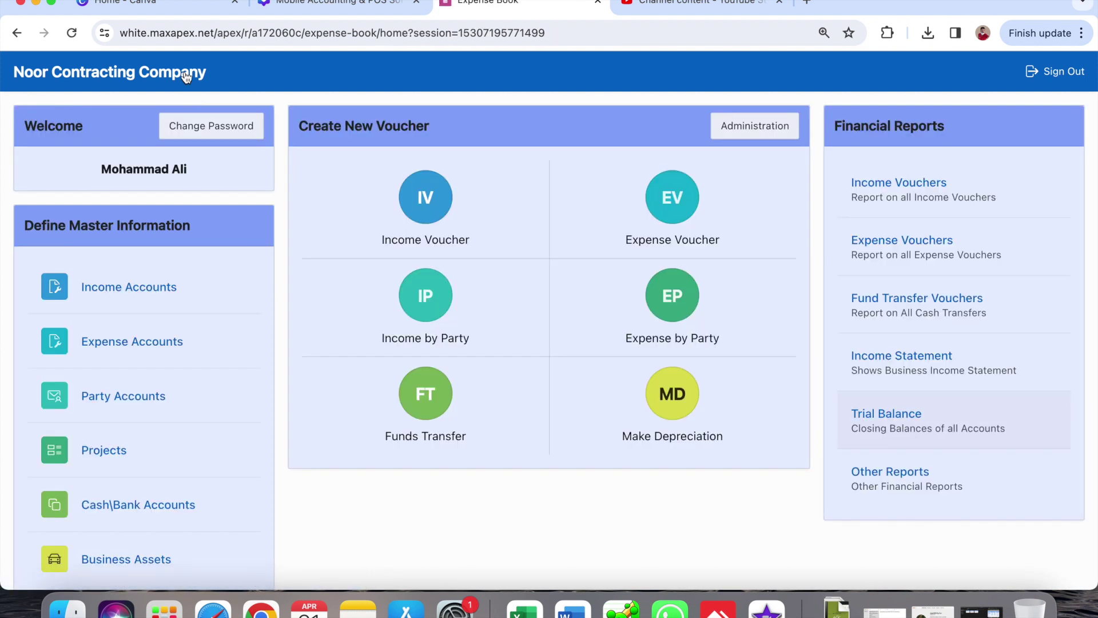